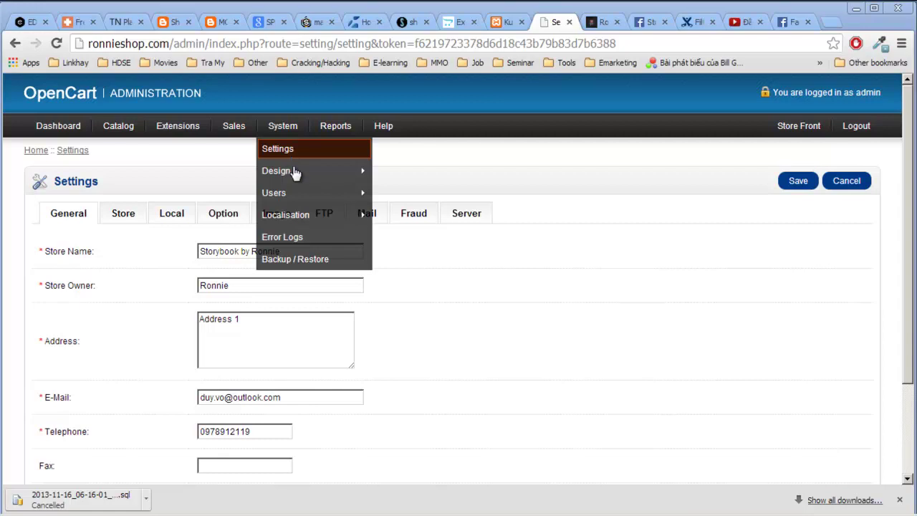
Open the default store's settings for editing and review its general store details.
mouse_move(295, 174)
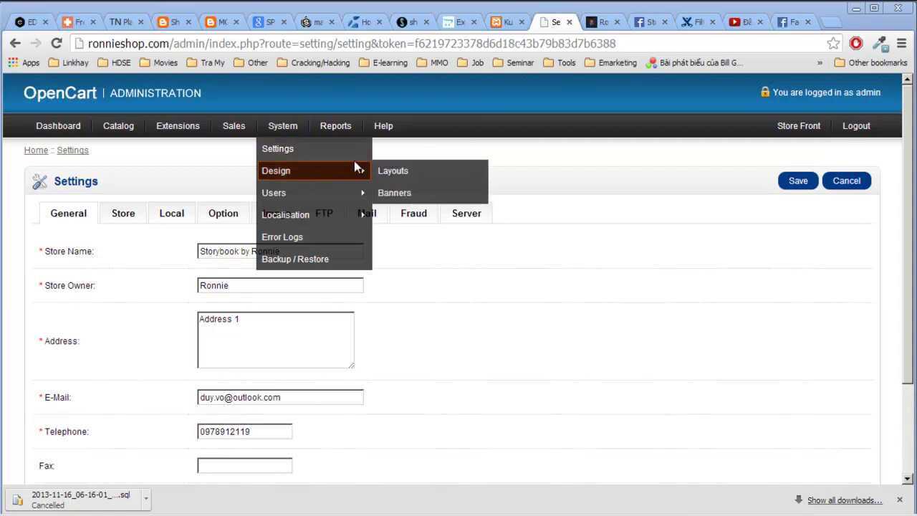
mouse_move(310, 204)
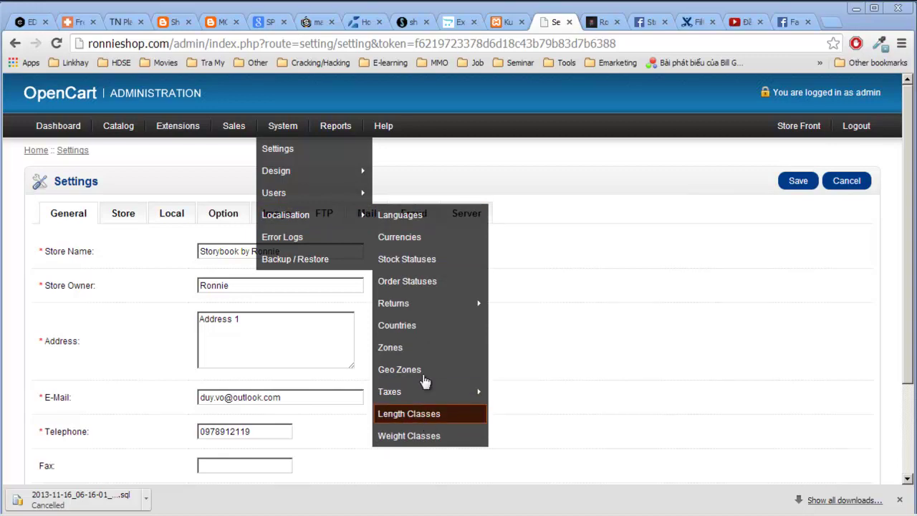
mouse_move(418, 394)
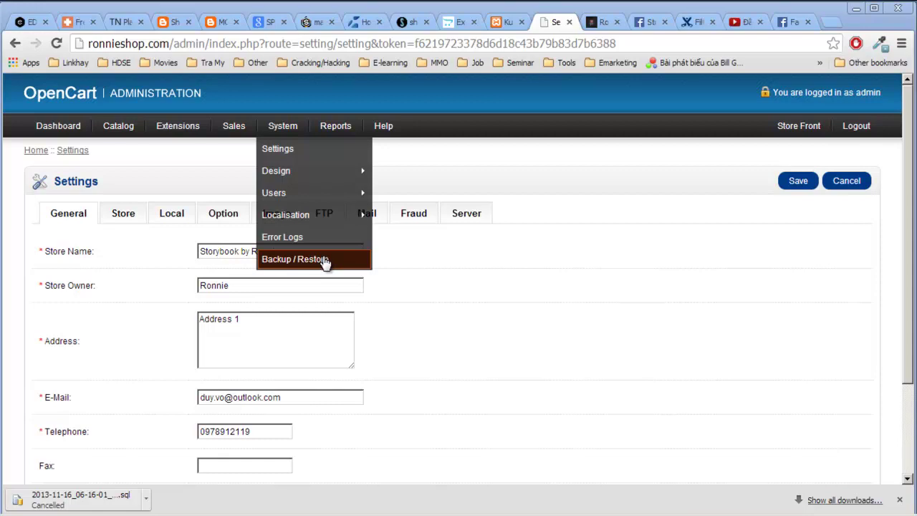
left_click(304, 154)
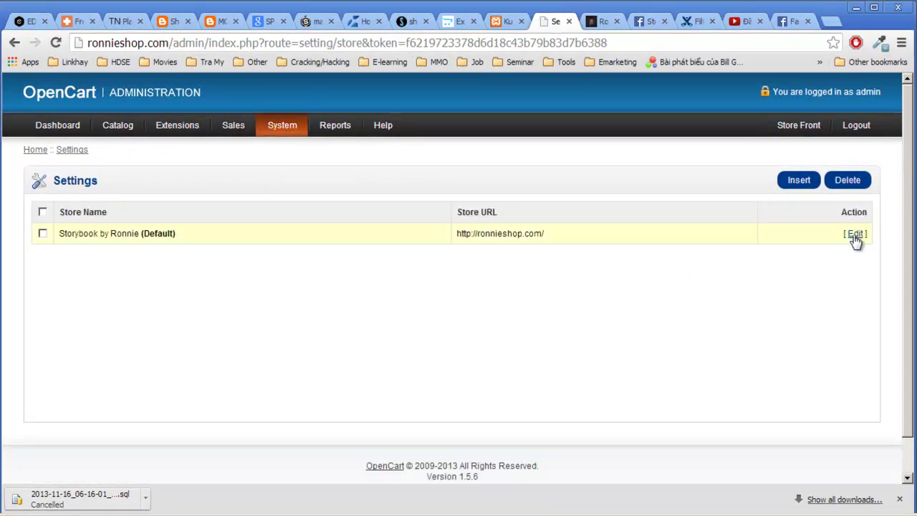
left_click(856, 235)
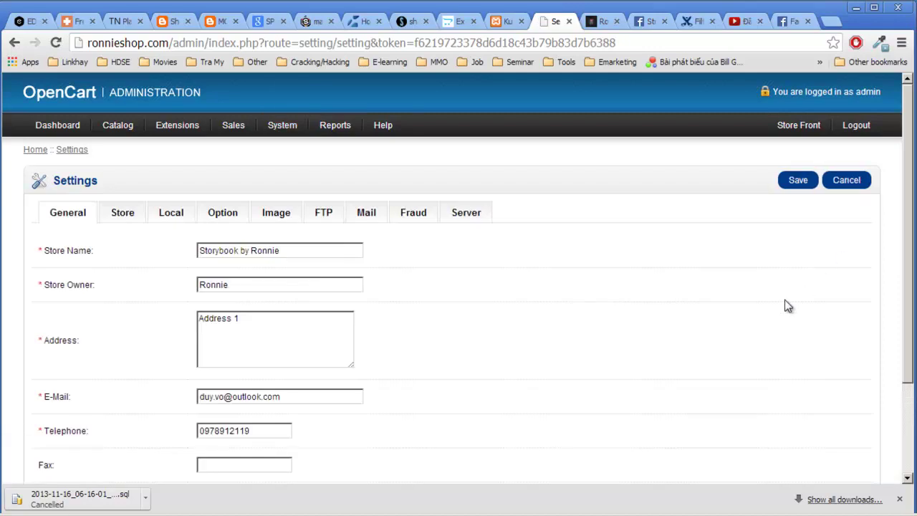
scroll(788, 305, "down", 2)
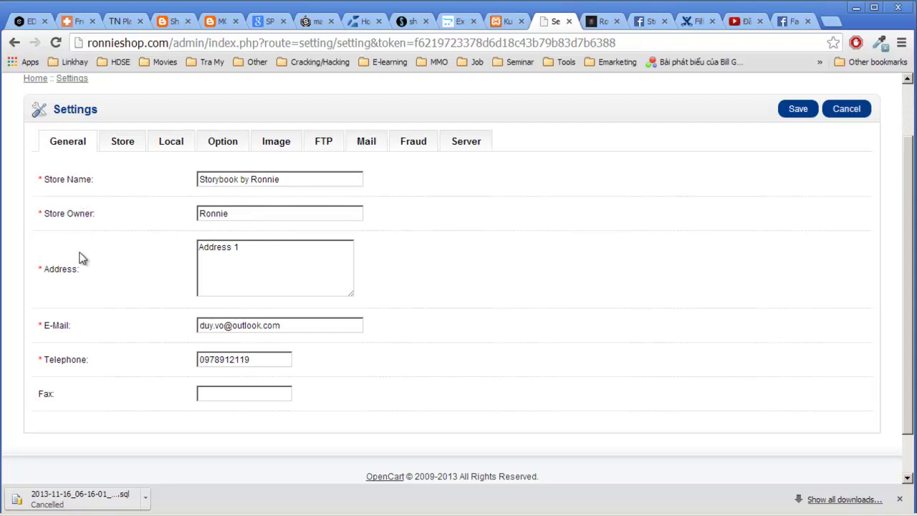
Review the store's title and meta tag description in the Store settings.
left_click(123, 150)
left_click_drag(261, 179, 139, 177)
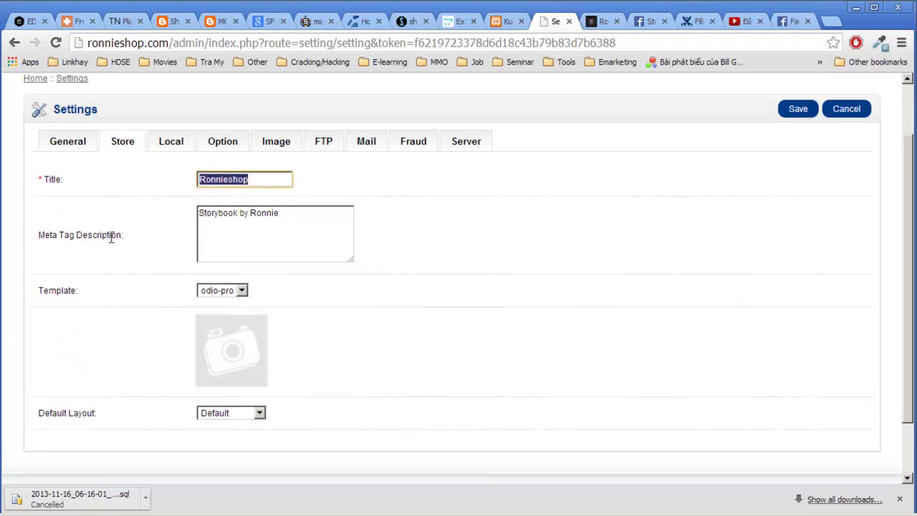
left_click(138, 242)
left_click_drag(138, 242, 39, 236)
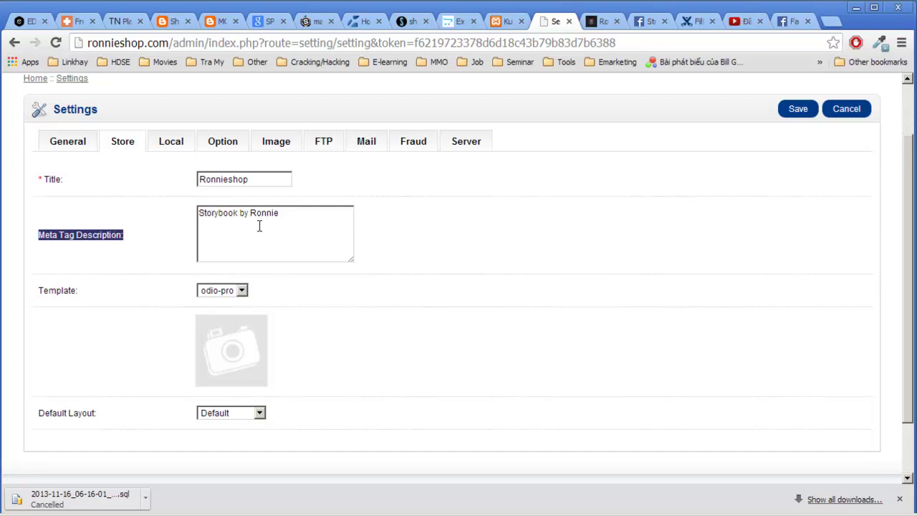
Examine the choices available for the store's template and default layout.
left_click(231, 290)
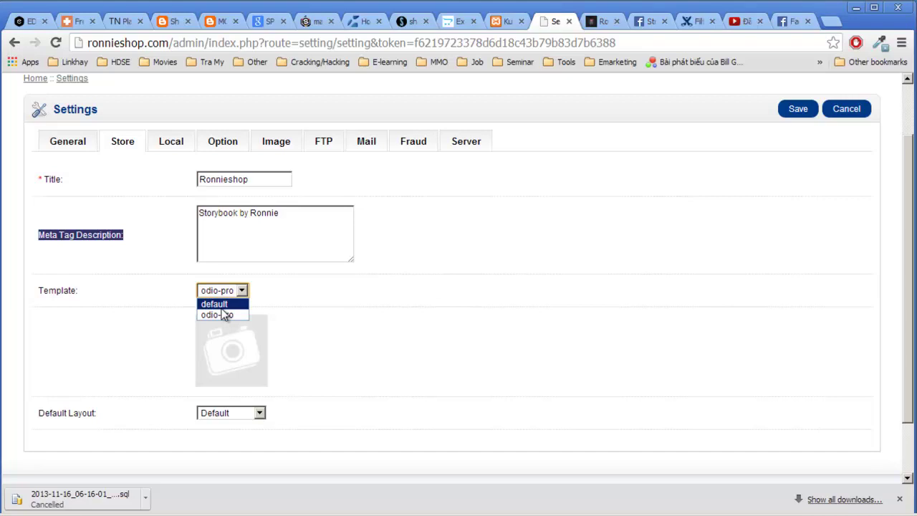
left_click(50, 414)
left_click(213, 415)
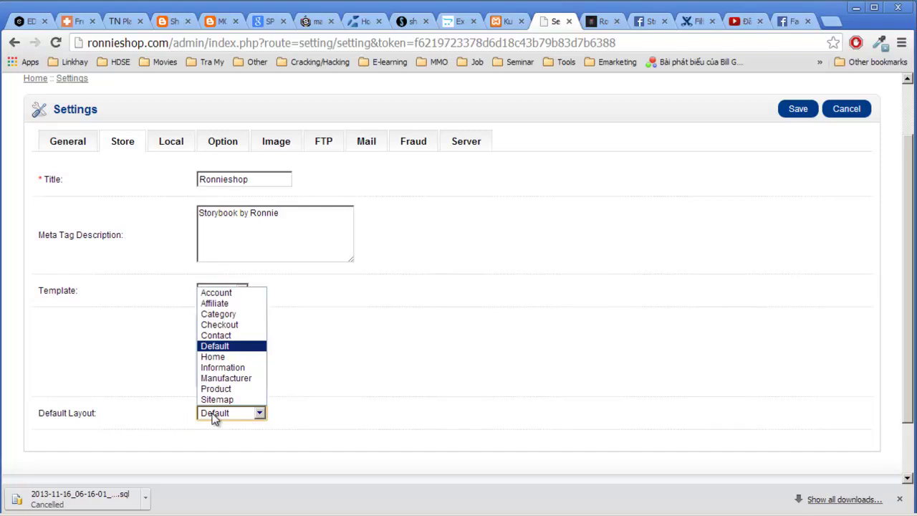
left_click(213, 417)
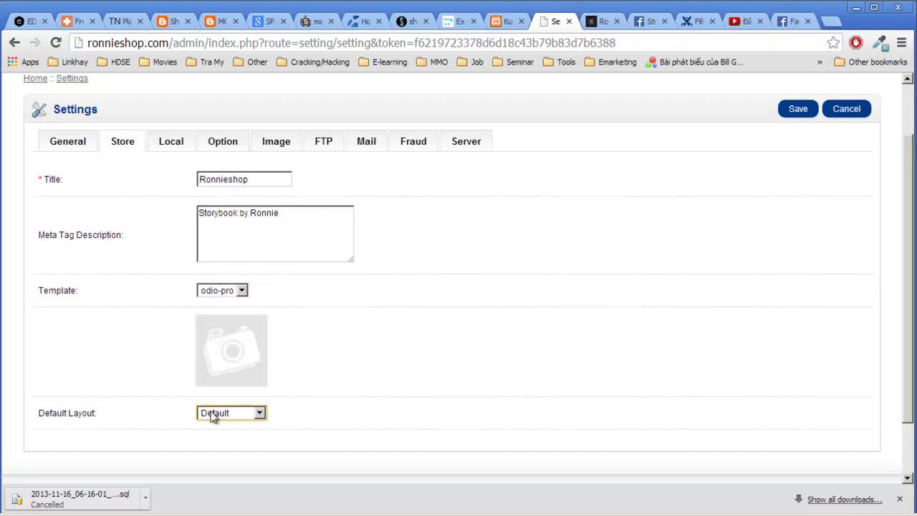
left_click(217, 420)
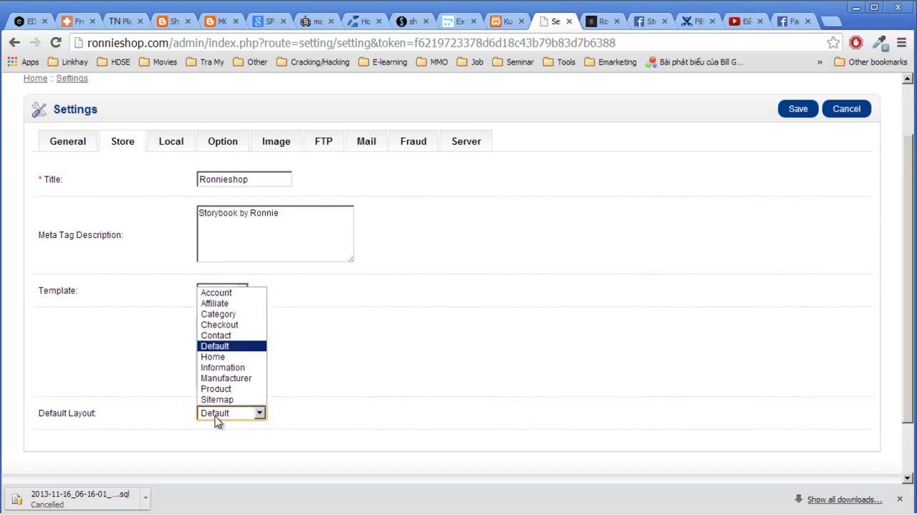
left_click(218, 421)
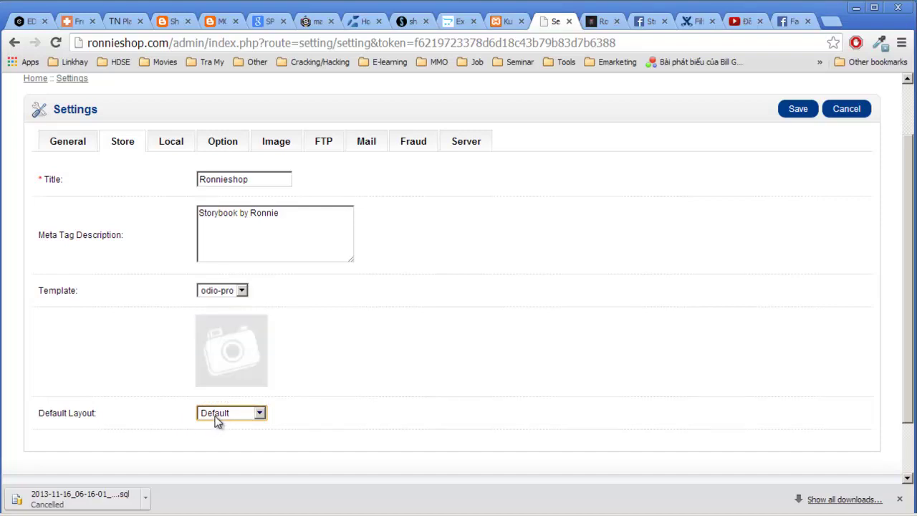
left_click(217, 421)
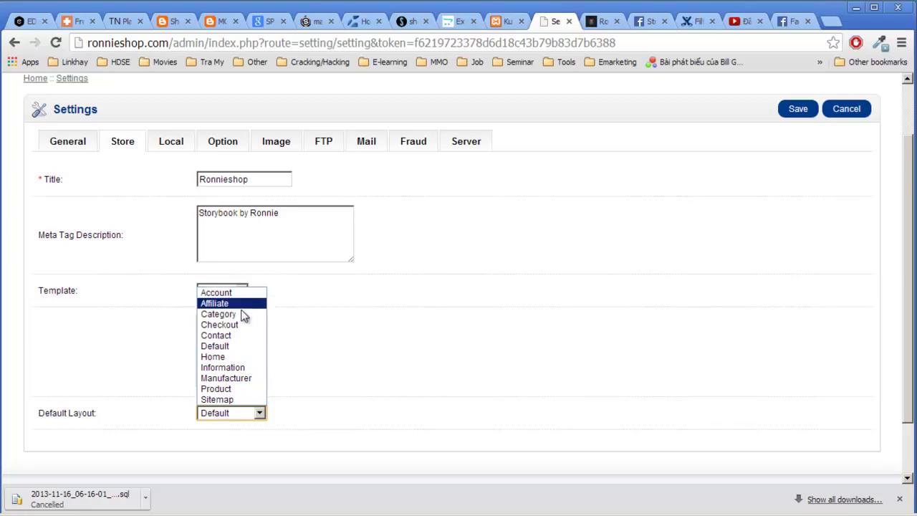
left_click(228, 414)
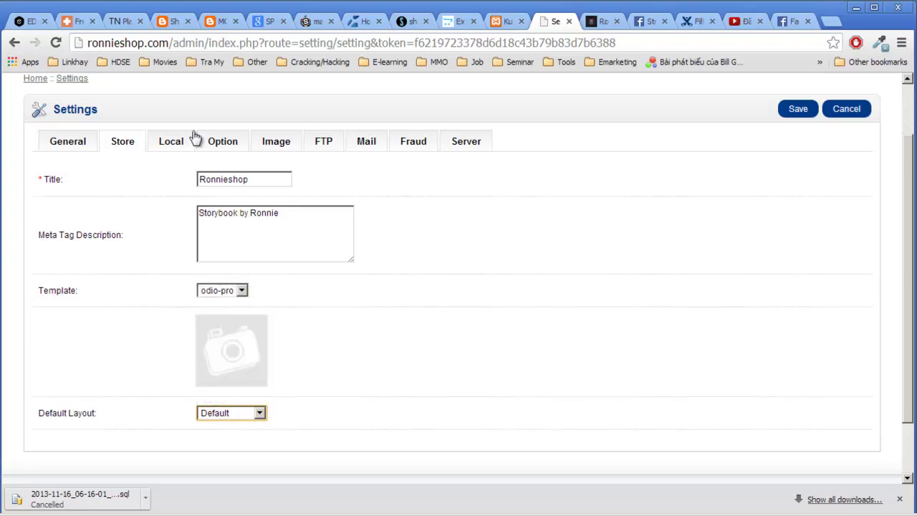
Review the store's country setting and the regions available for it in the Local settings.
left_click(176, 142)
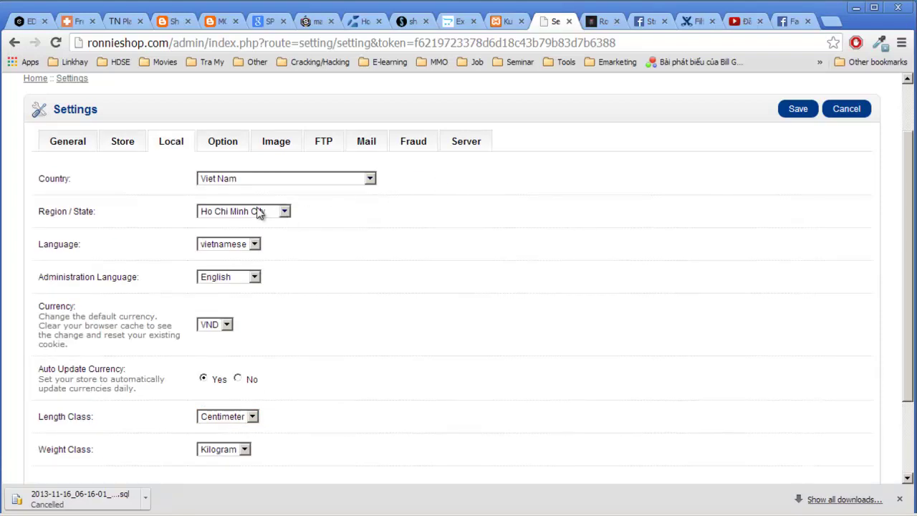
left_click(230, 181)
left_click(231, 181)
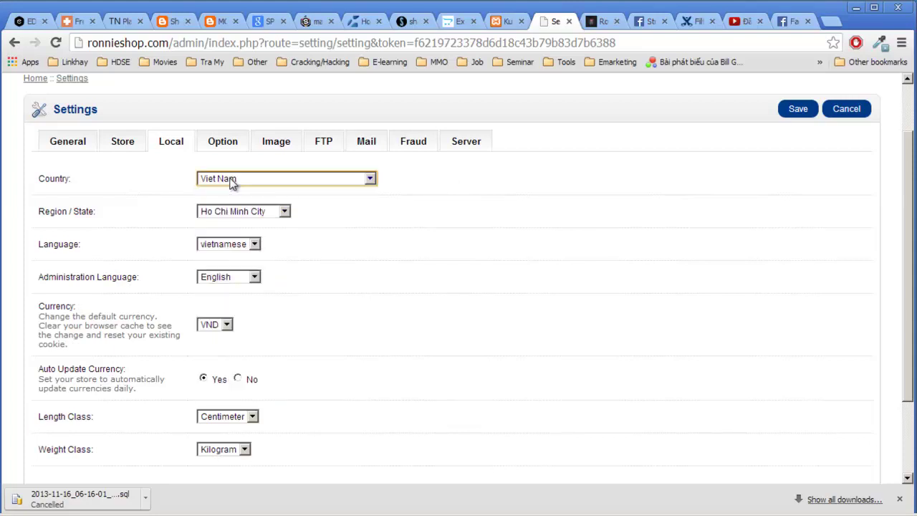
left_click(45, 208)
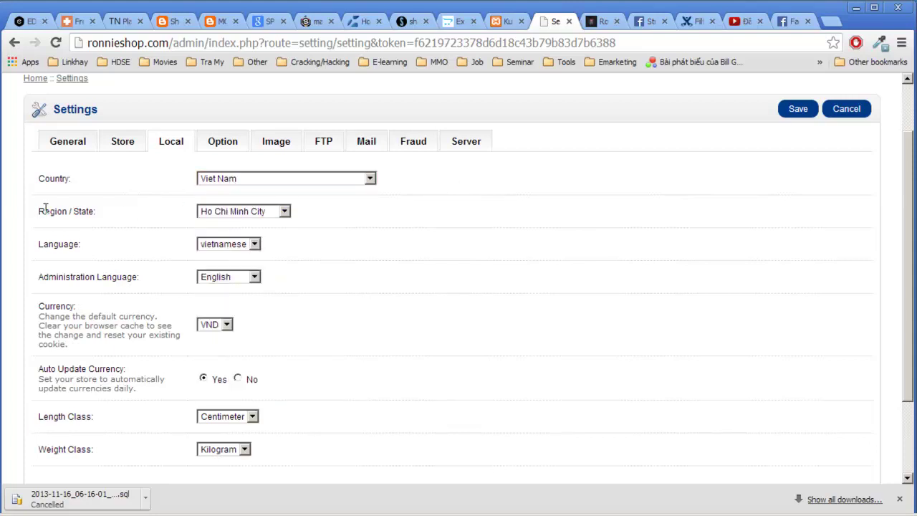
left_click(270, 215)
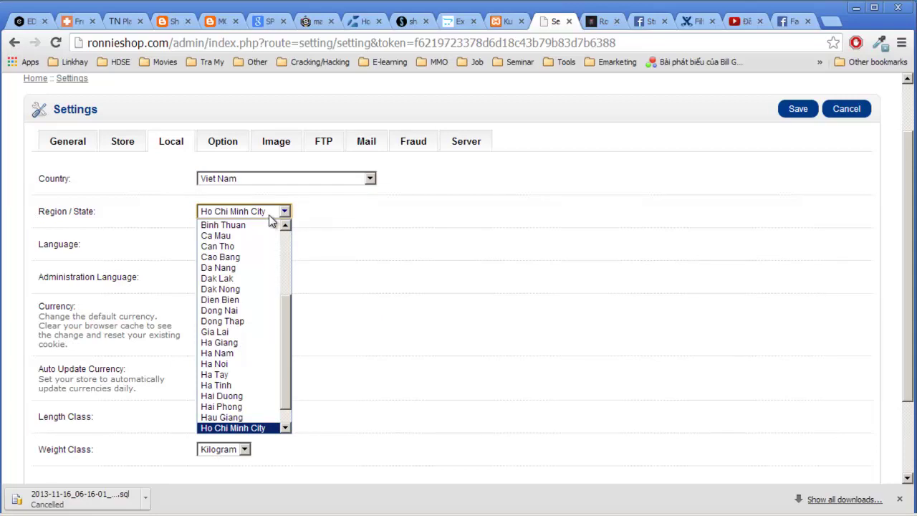
left_click_drag(287, 335, 286, 304)
left_click(437, 262)
Compare the language choices for the storefront with those for the administration area.
double_click(48, 247)
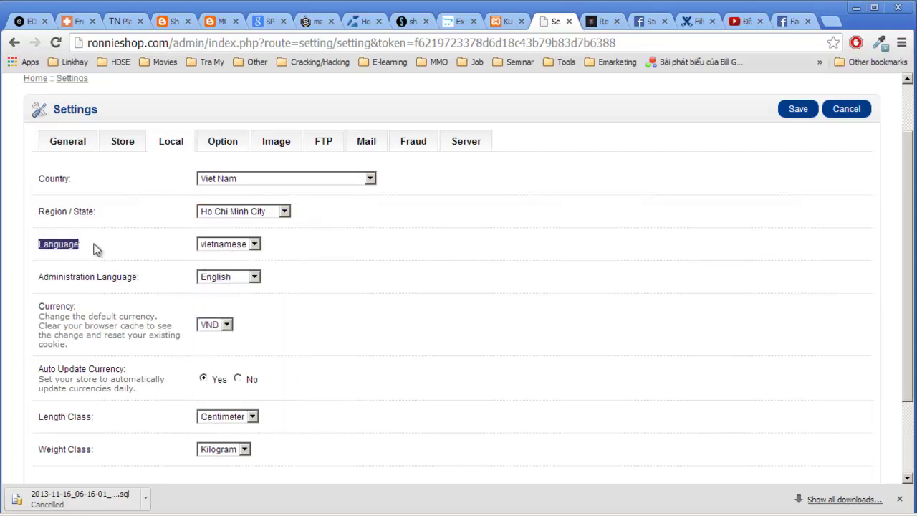
left_click(216, 246)
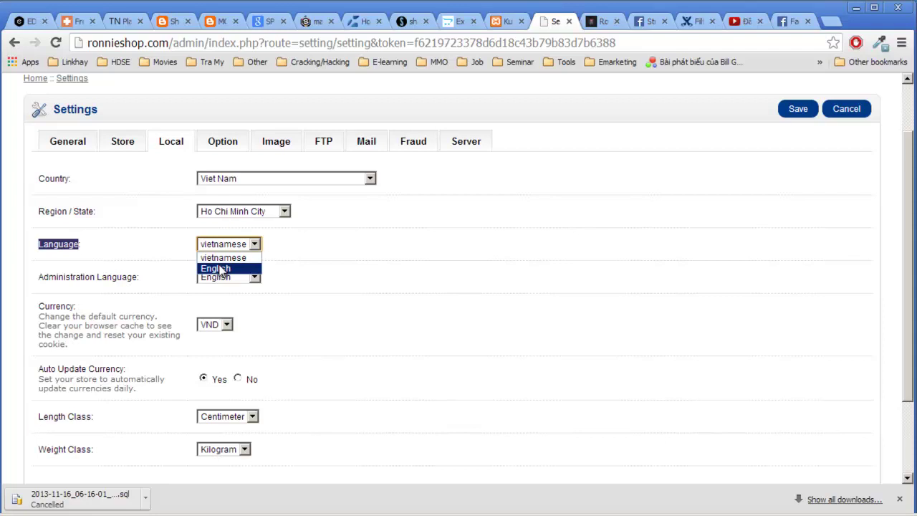
left_click(367, 259)
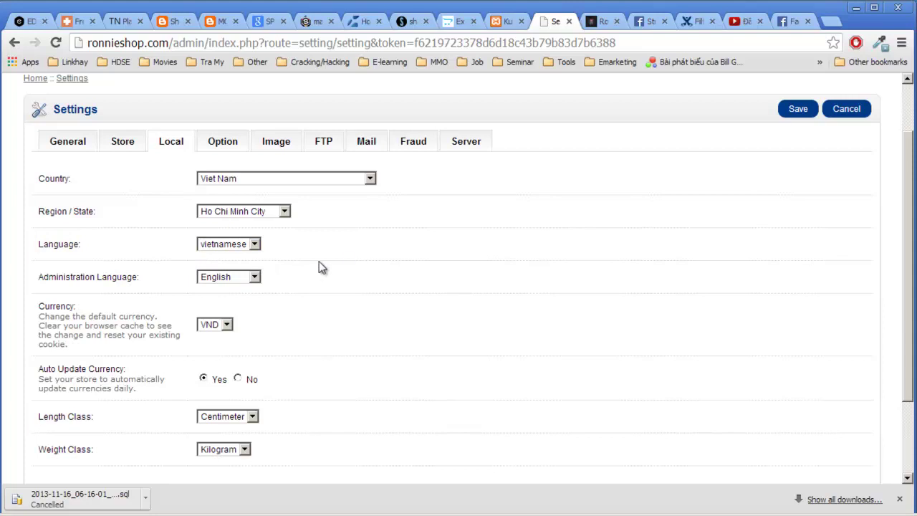
scroll(322, 265, "down", 1)
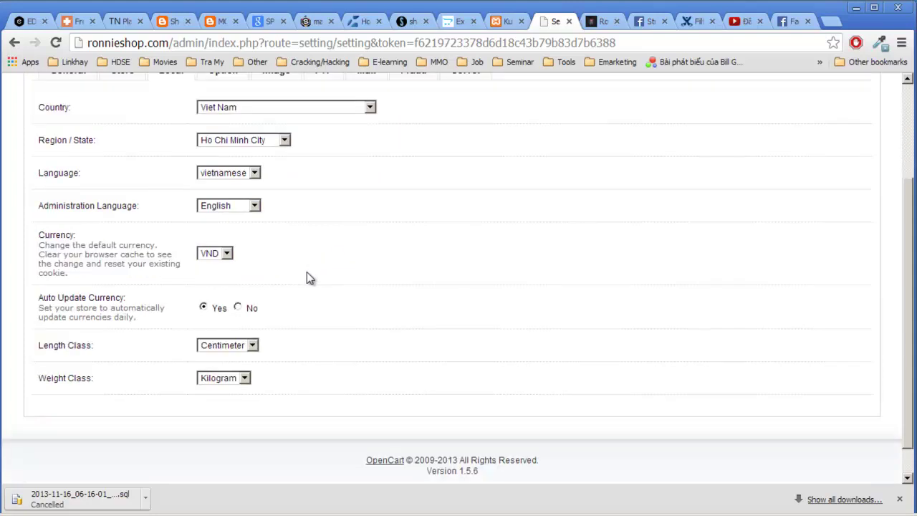
left_click(233, 207)
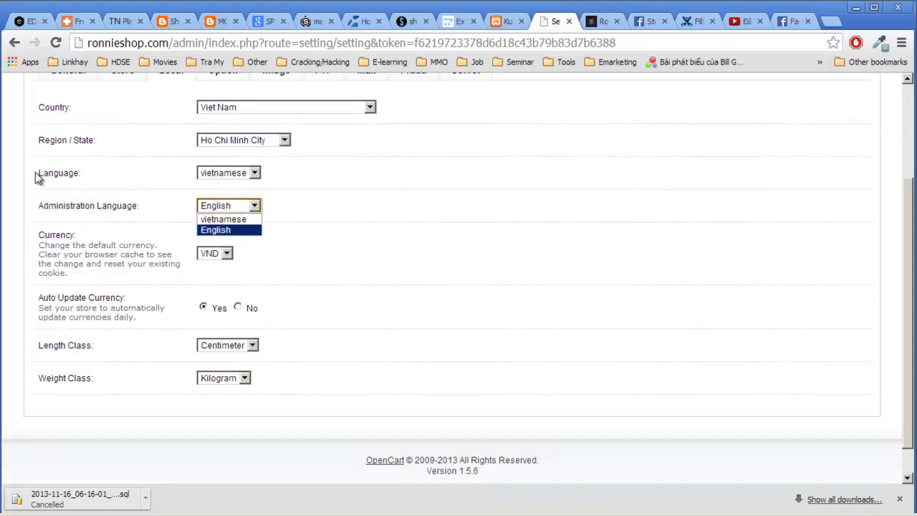
left_click_drag(37, 173, 96, 170)
left_click_drag(38, 206, 151, 205)
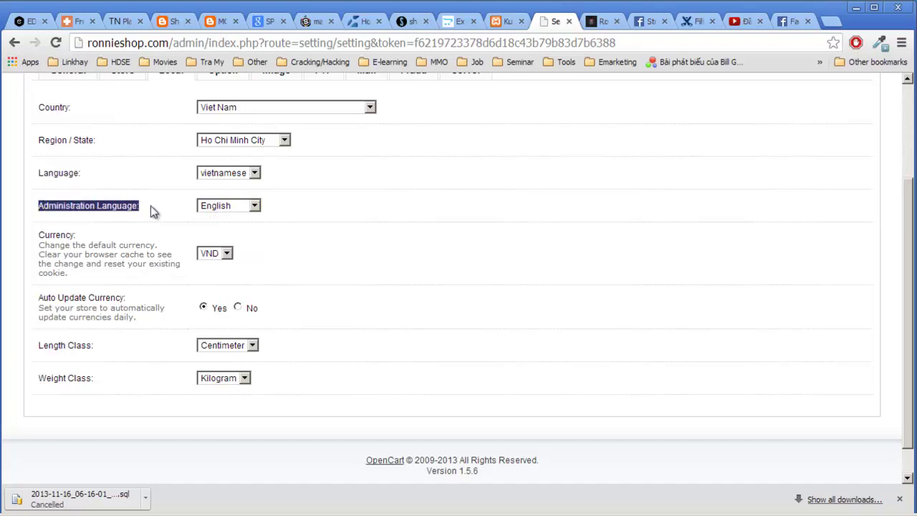
left_click(240, 209)
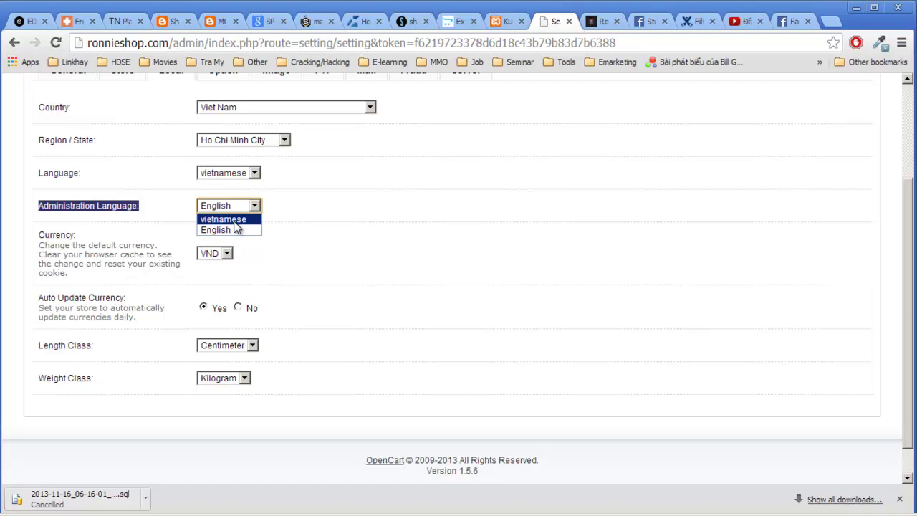
left_click(339, 210)
Set the administration language to vietnamese and save the store settings.
left_click(243, 207)
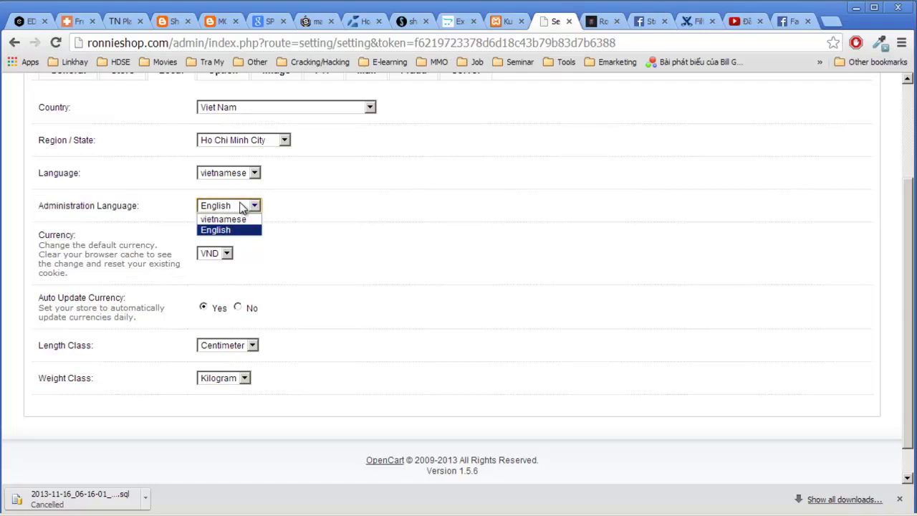
left_click(232, 220)
scroll(387, 243, "up", 3)
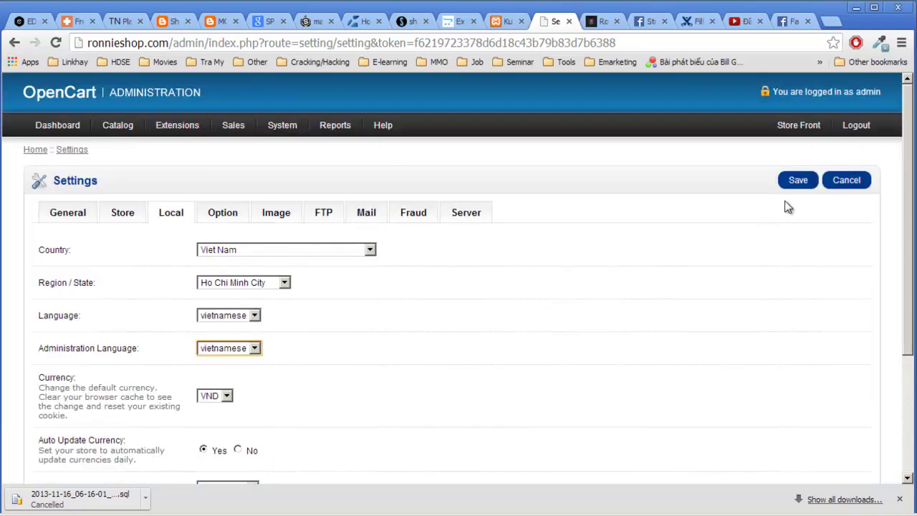
left_click(799, 182)
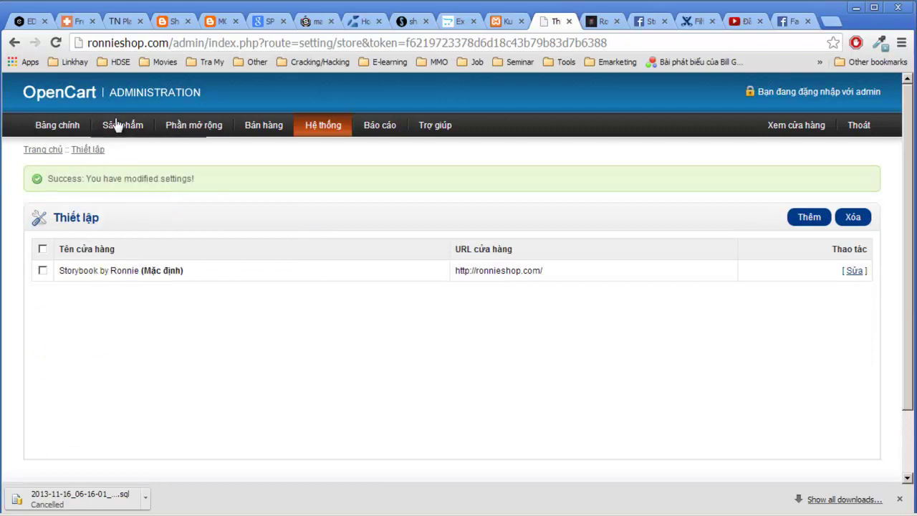
Reopen the default store's Local settings, set the administration language back to English, and save.
left_click(855, 272)
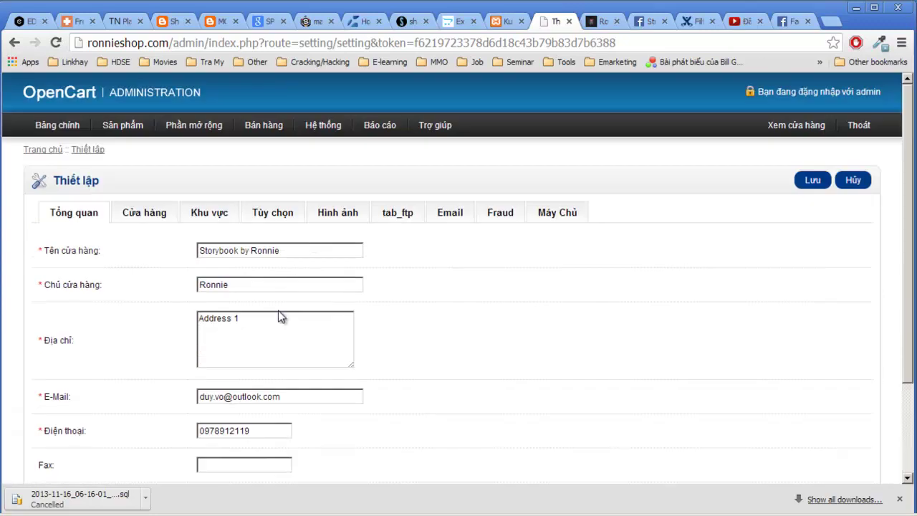
left_click(272, 218)
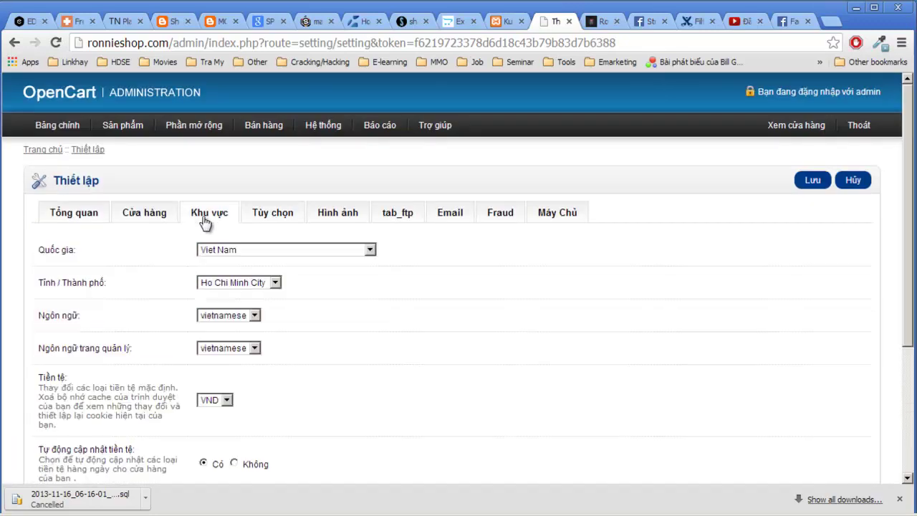
left_click(206, 218)
scroll(286, 270, "down", 3)
left_click(227, 208)
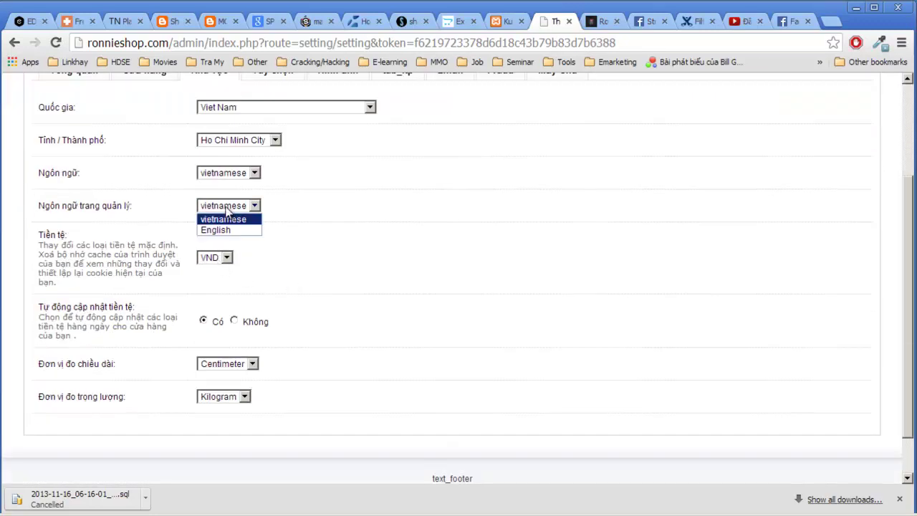
left_click(232, 230)
scroll(430, 257, "up", 3)
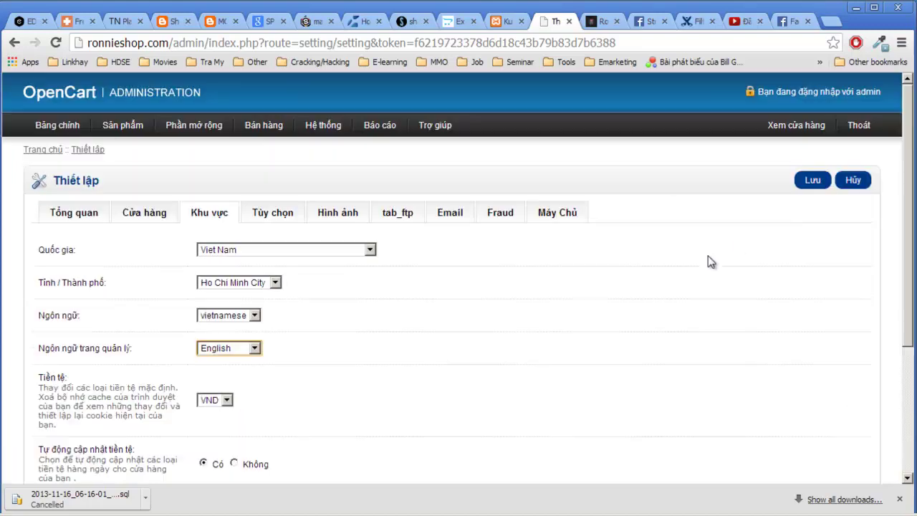
left_click(812, 181)
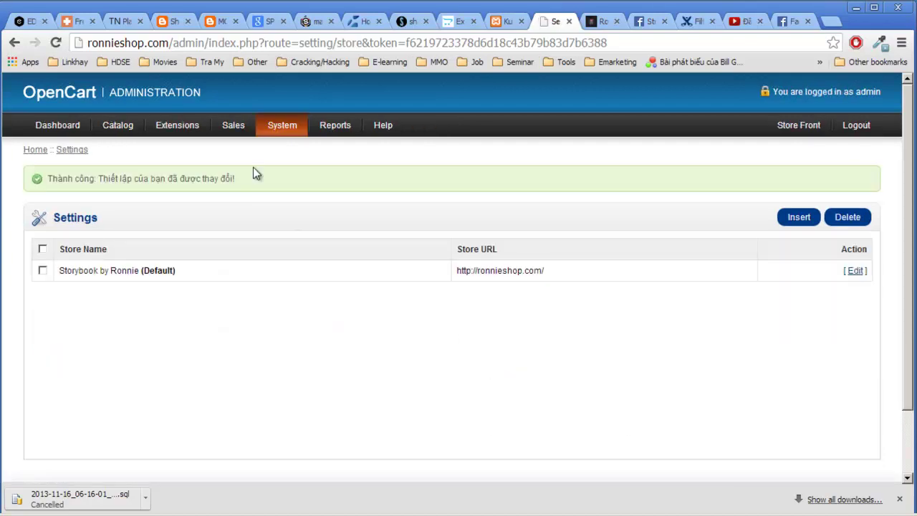
Open the default store's Local settings and check the choices available for the default currency.
left_click(853, 271)
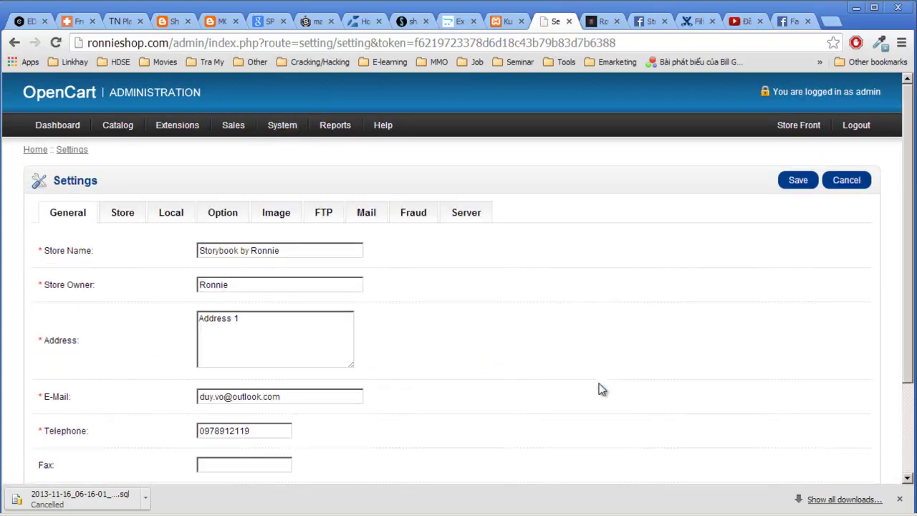
left_click(236, 212)
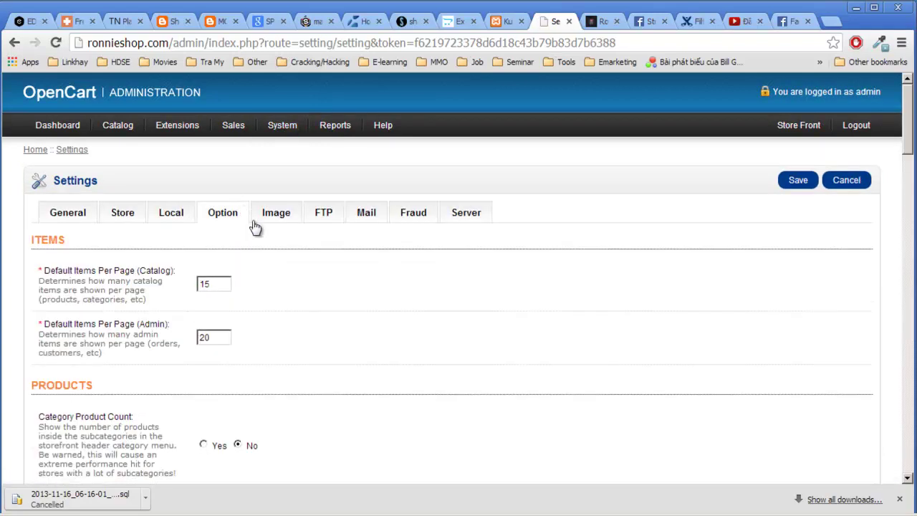
left_click(169, 214)
scroll(285, 306, "down", 3)
double_click(55, 234)
left_click(224, 255)
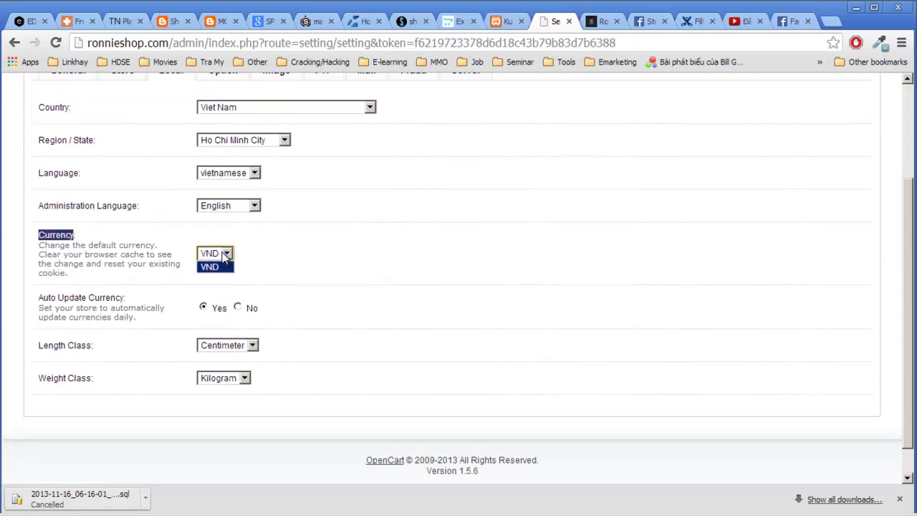
left_click(224, 256)
left_click(224, 255)
left_click(476, 261)
scroll(477, 260, "up", 2)
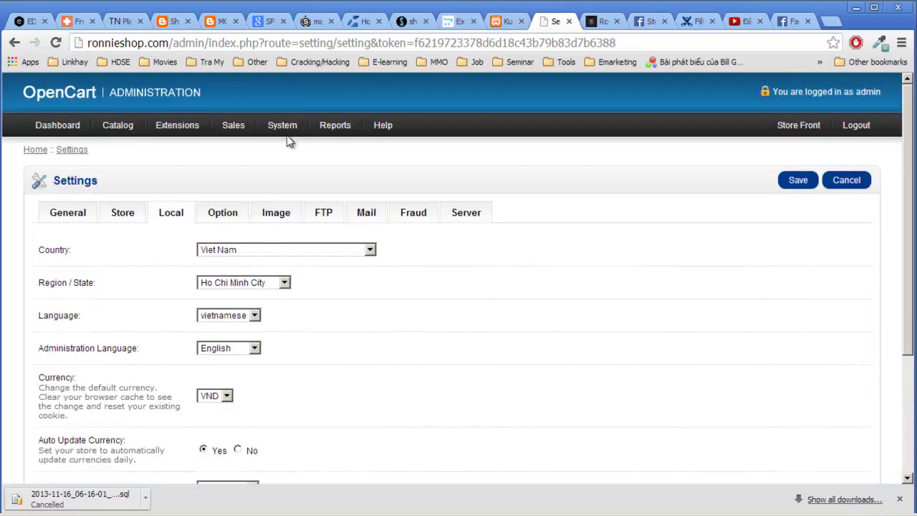
Examine the Currency and Auto Update Currency settings for the store.
mouse_move(282, 129)
mouse_move(290, 215)
scroll(597, 338, "down", 1)
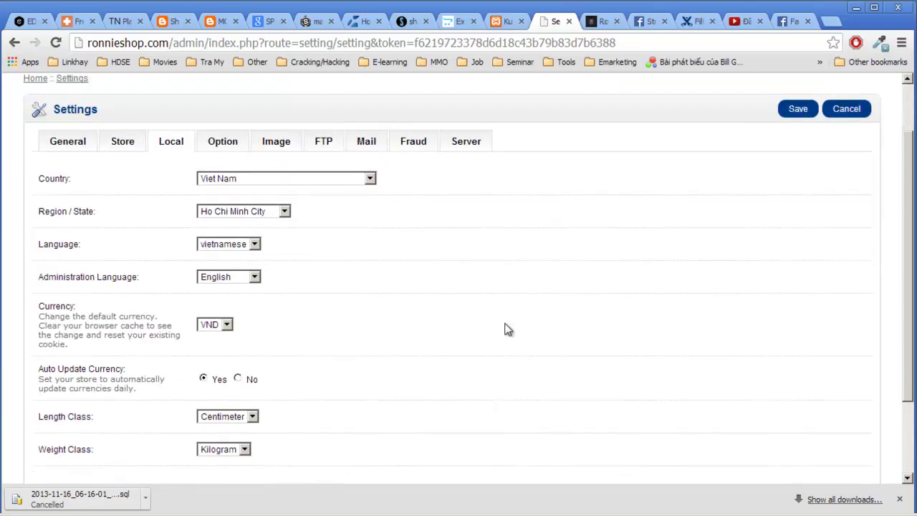
left_click(218, 326)
left_click(228, 338)
scroll(269, 321, "down", 1)
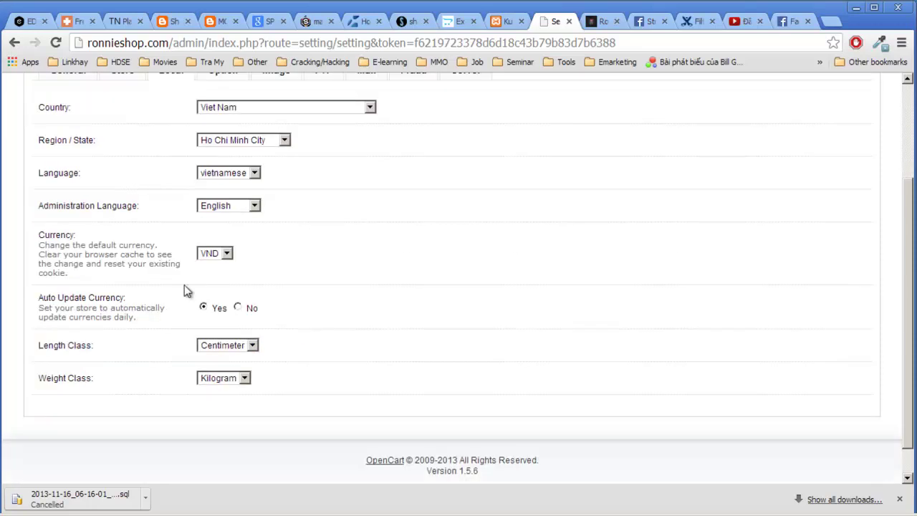
left_click(218, 254)
left_click(213, 263)
left_click(220, 254)
left_click(223, 256)
left_click(351, 260)
scroll(425, 292, "down", 1)
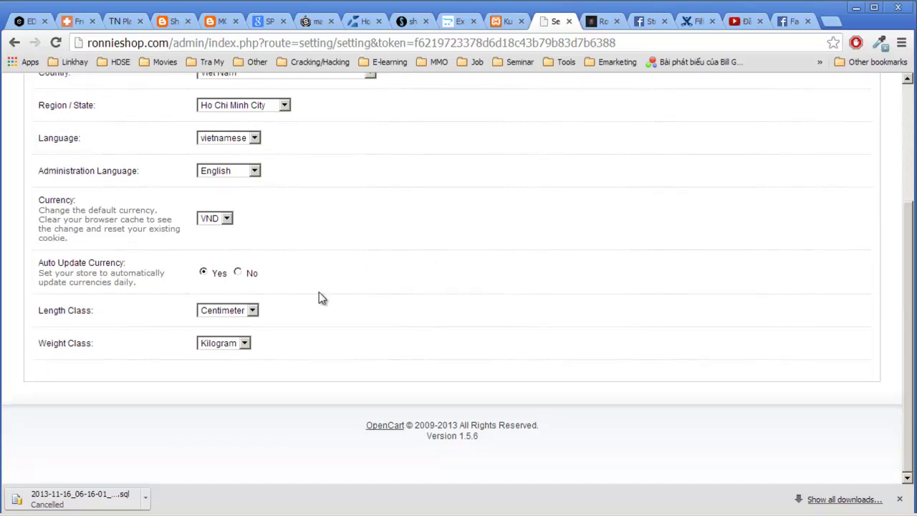
Review the Length Class and Weight Class choices, picking Centimeter and Kilogram.
double_click(46, 312)
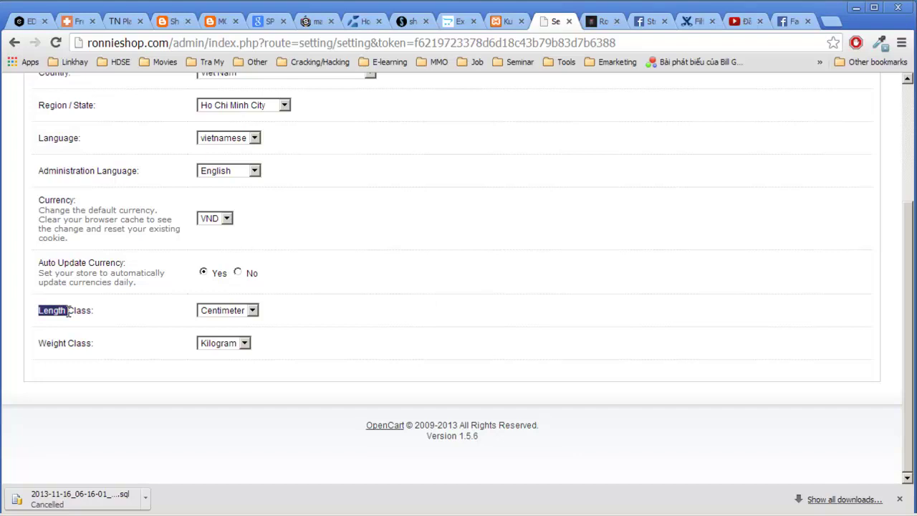
left_click(51, 308)
double_click(50, 308)
double_click(53, 344)
left_click(58, 310)
double_click(57, 310)
left_click(240, 313)
left_click(240, 313)
left_click(241, 313)
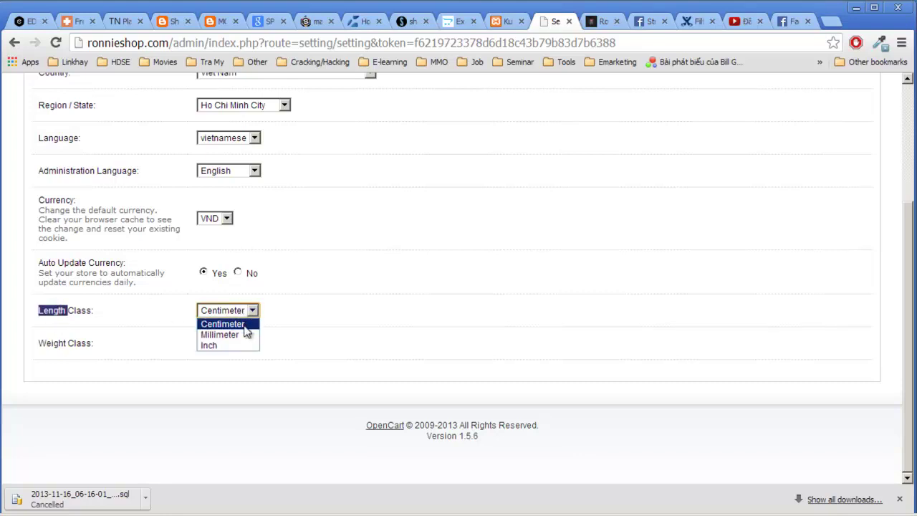
left_click(228, 323)
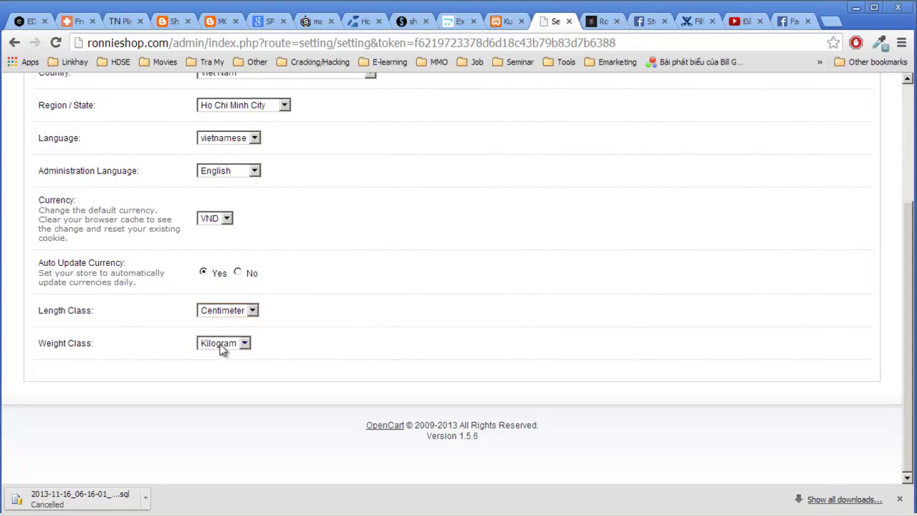
left_click(229, 344)
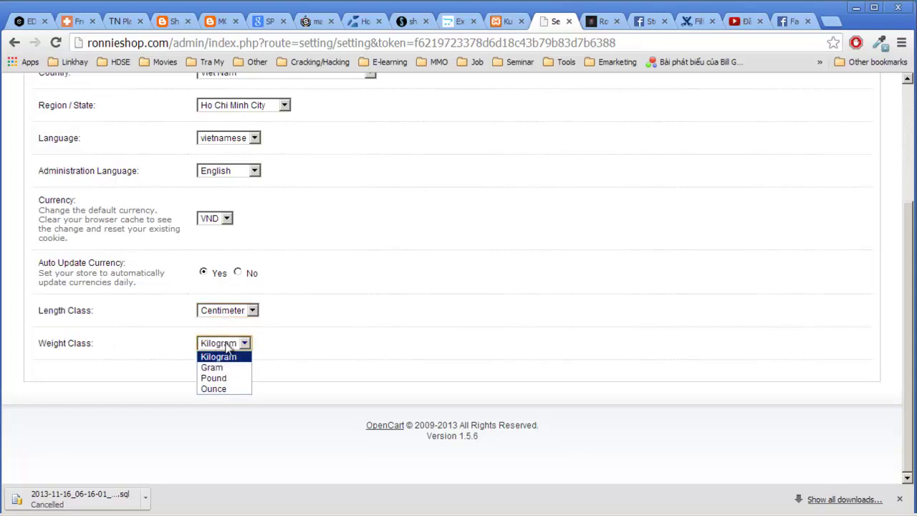
left_click(244, 356)
Survey the Option settings from Items, Products, Vouchers and Taxes through Account and Checkout.
scroll(387, 326, "up", 3)
left_click(223, 217)
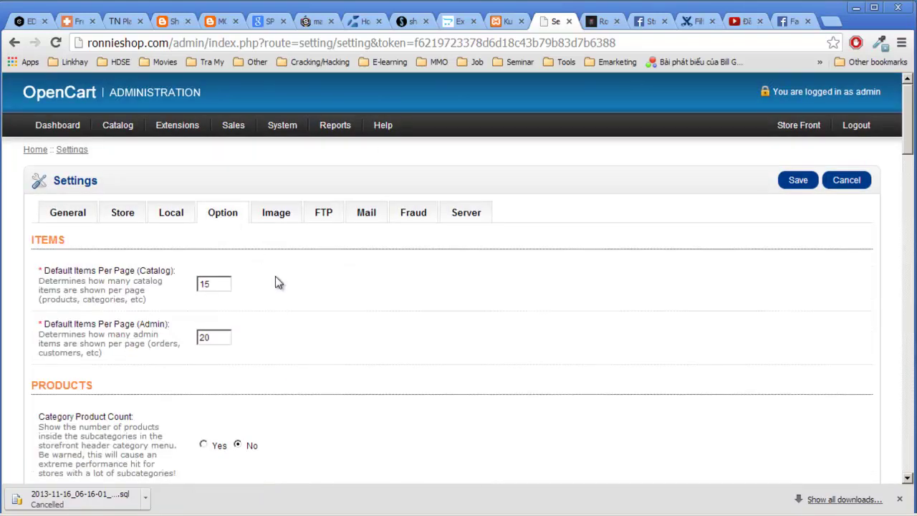
scroll(276, 281, "down", 1)
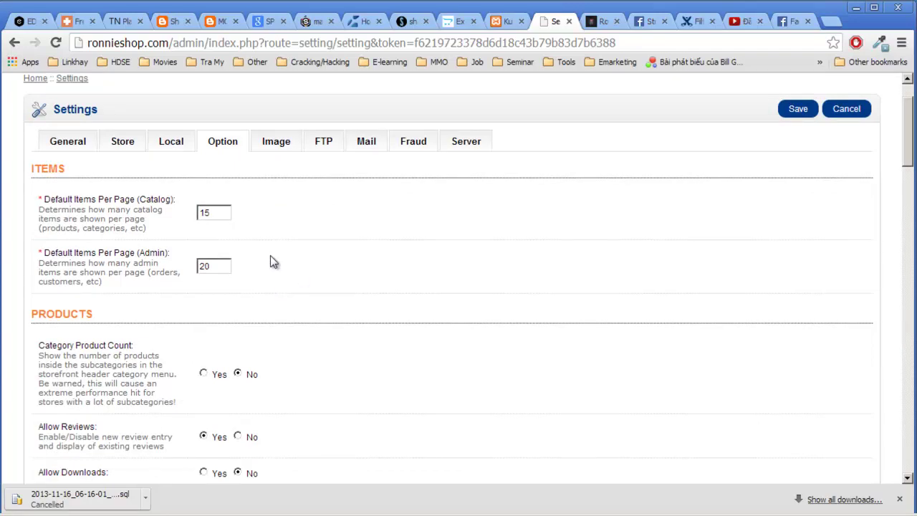
triple_click(18, 172)
double_click(43, 169)
scroll(160, 224, "down", 2)
scroll(161, 224, "down", 2)
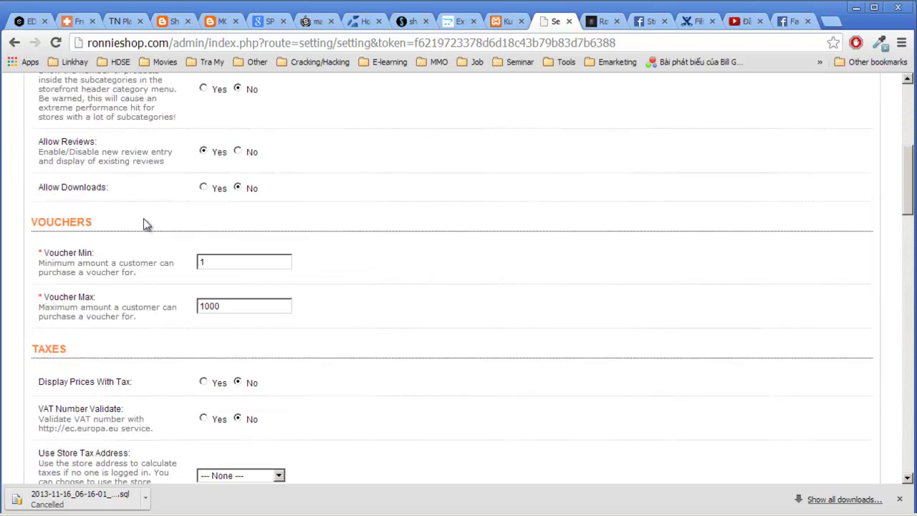
double_click(65, 221)
double_click(64, 351)
scroll(70, 359, "down", 4)
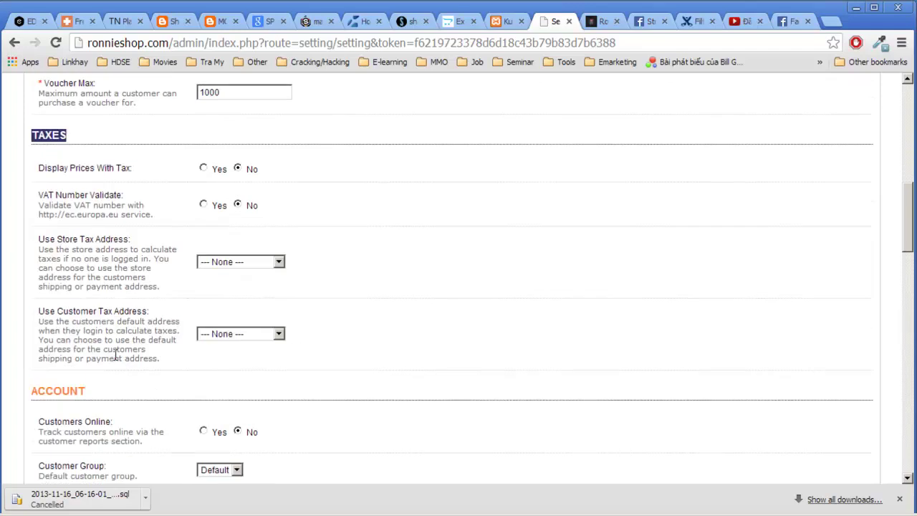
scroll(142, 286, "down", 5)
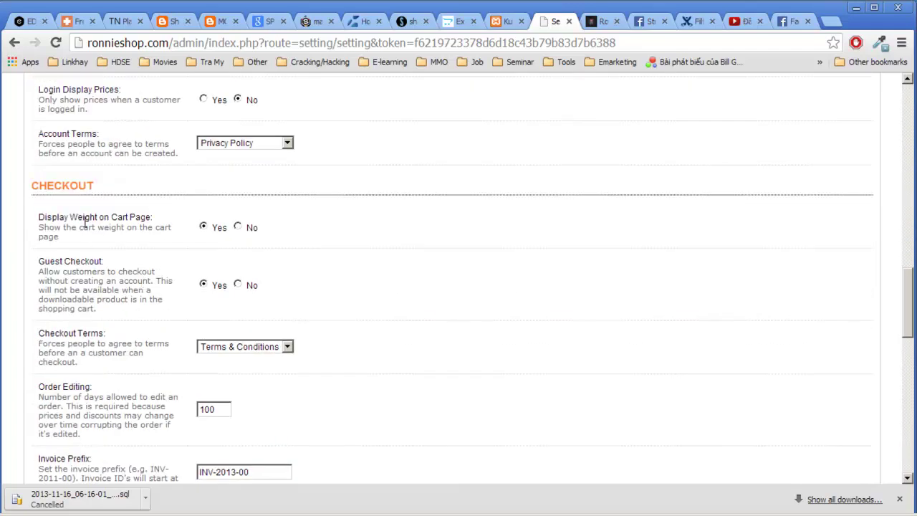
scroll(86, 236, "down", 6)
scroll(108, 218, "up", 12)
scroll(108, 215, "up", 10)
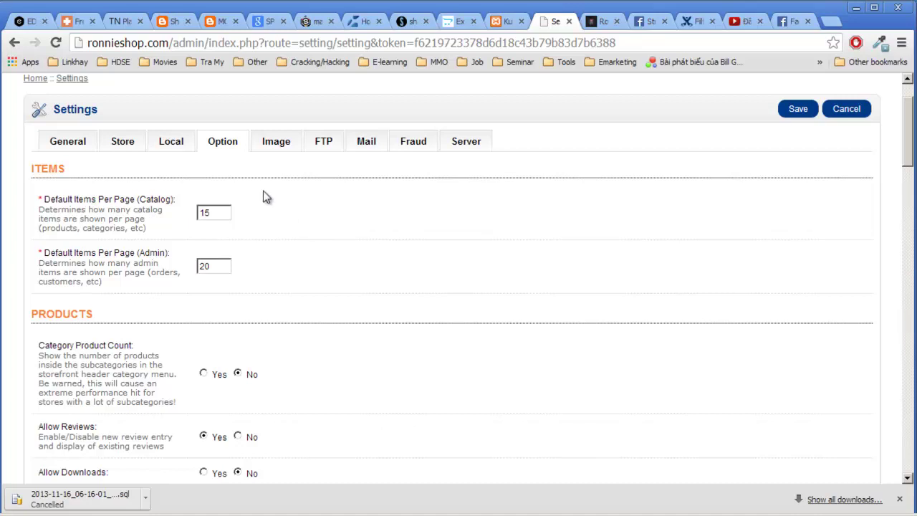
Compare the default items-per-page settings for the catalog and the admin area.
left_click_drag(223, 216, 141, 202)
left_click(153, 249)
double_click(153, 251)
scroll(387, 172, "up", 2)
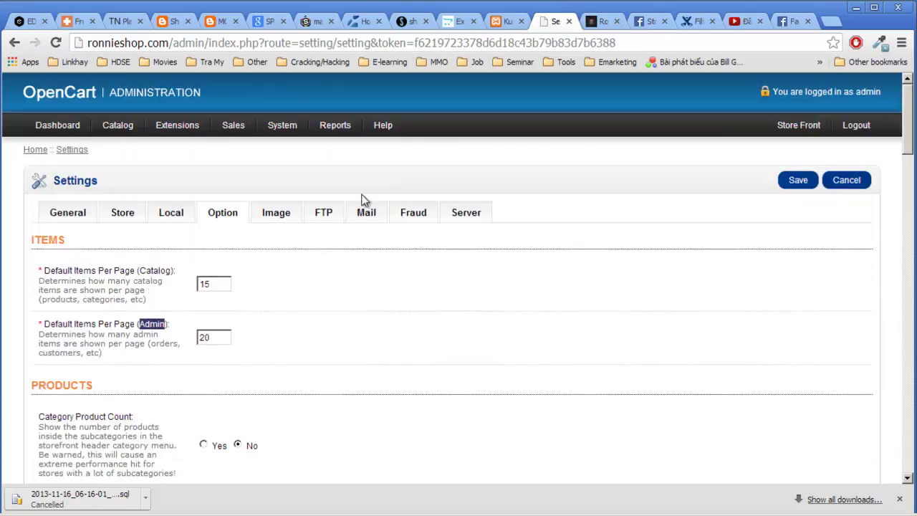
Open the Categories list in a separate browser tab, check how many items it shows per page, and close it.
mouse_move(117, 127)
right_click(128, 152)
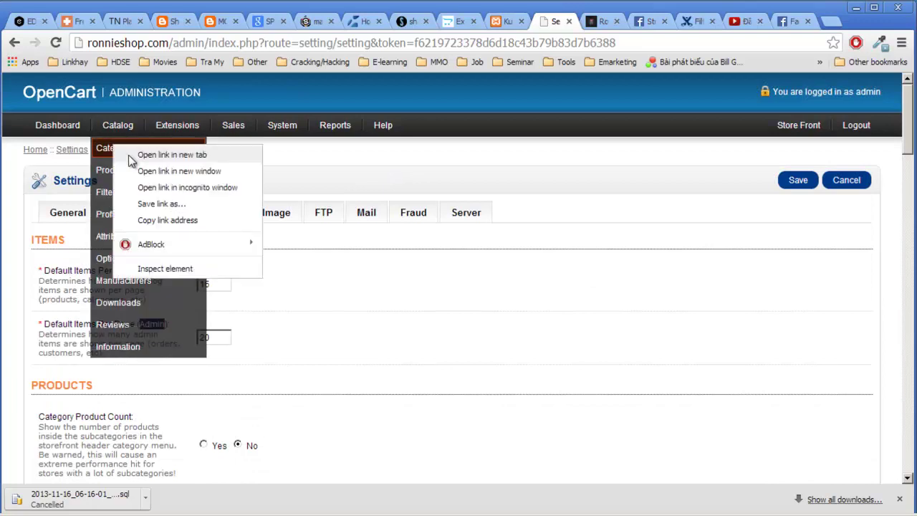
left_click(130, 156)
left_click(564, 22)
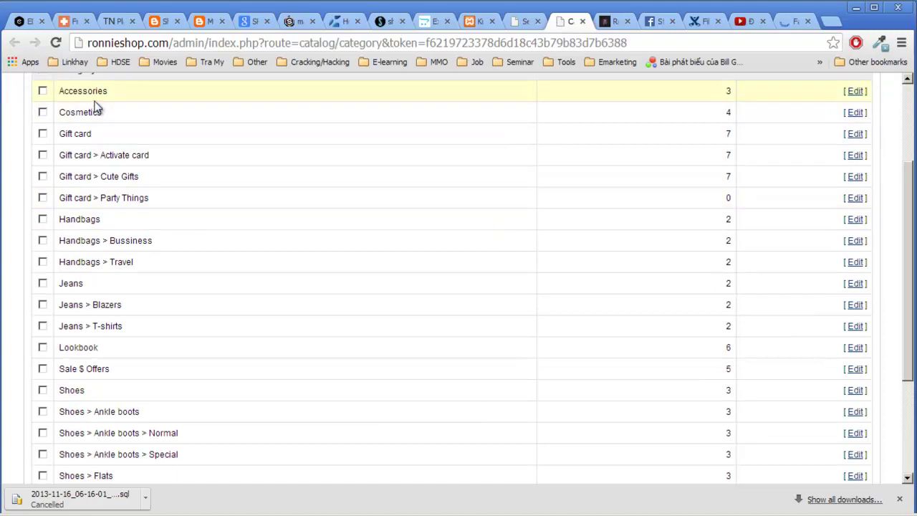
scroll(62, 415, "down", 3)
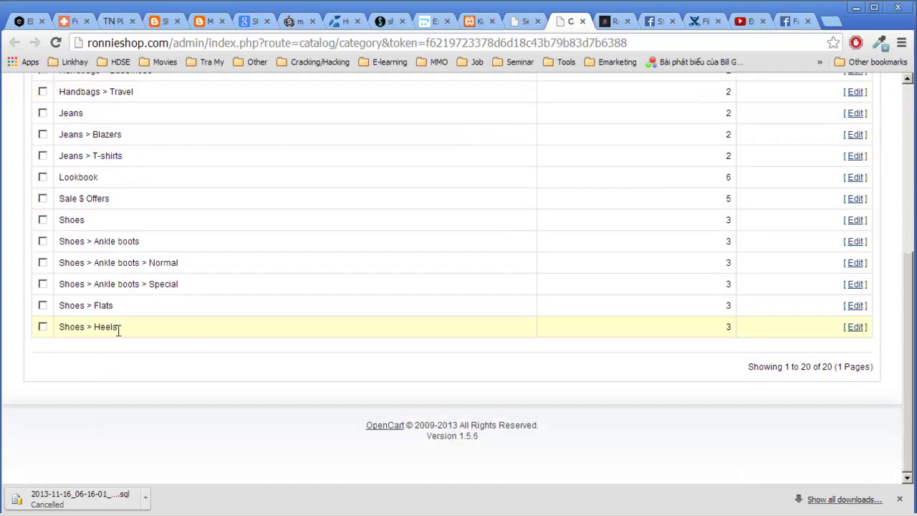
left_click(583, 22)
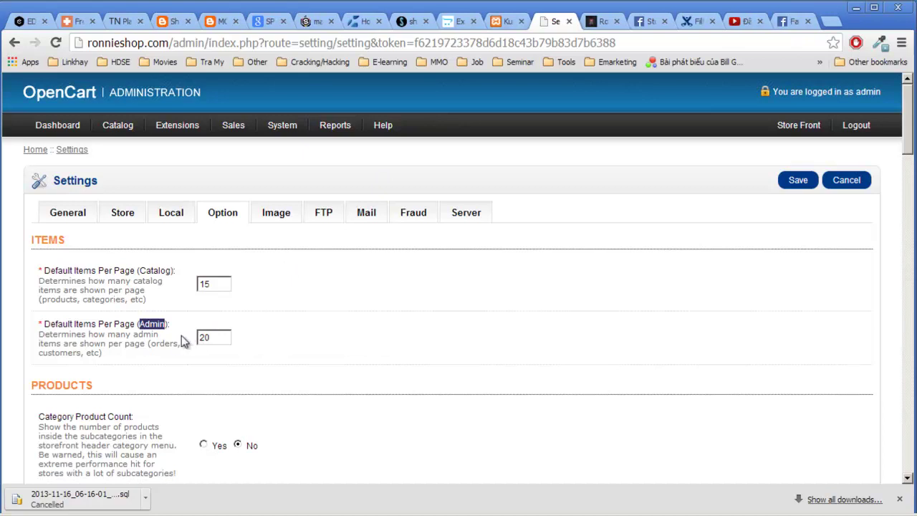
Re-examine the admin items-per-page setting and the one for catalog pages.
left_click_drag(219, 336, 174, 338)
double_click(153, 323)
left_click(189, 302)
double_click(85, 270)
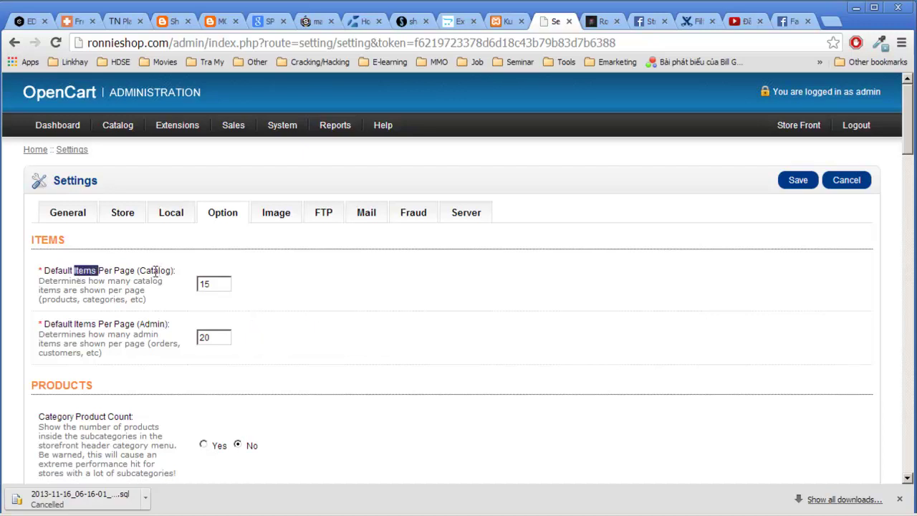
double_click(155, 270)
mouse_move(134, 270)
left_mouse_down()
mouse_move(37, 263)
mouse_move(133, 275)
left_mouse_up()
left_click(226, 288)
double_click(217, 285)
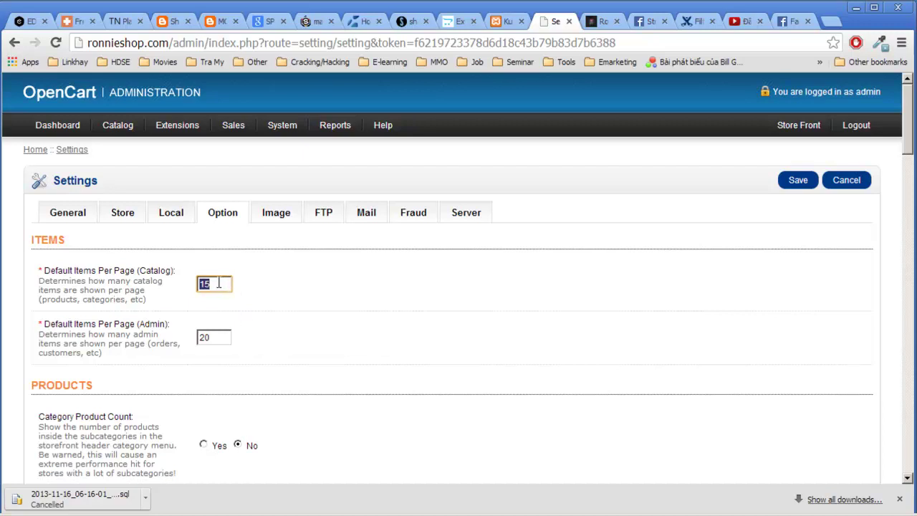
Look over the Products options, switch to the storefront, and inspect the subcategories of its Jeans menu.
scroll(325, 309, "down", 3)
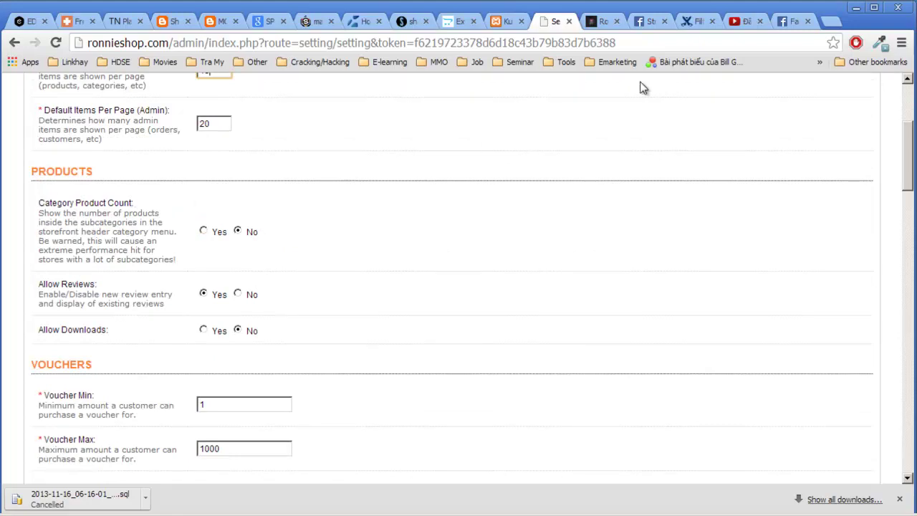
left_click(606, 23)
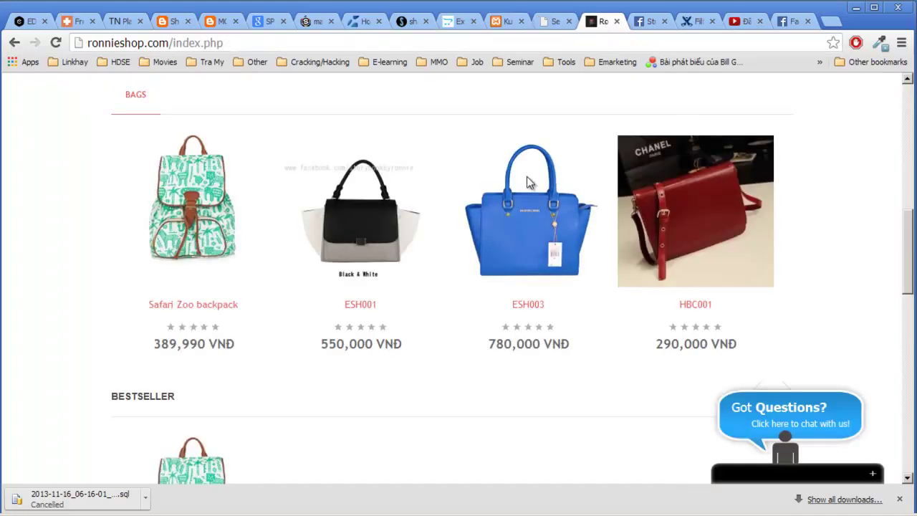
scroll(499, 195, "up", 10)
mouse_move(212, 286)
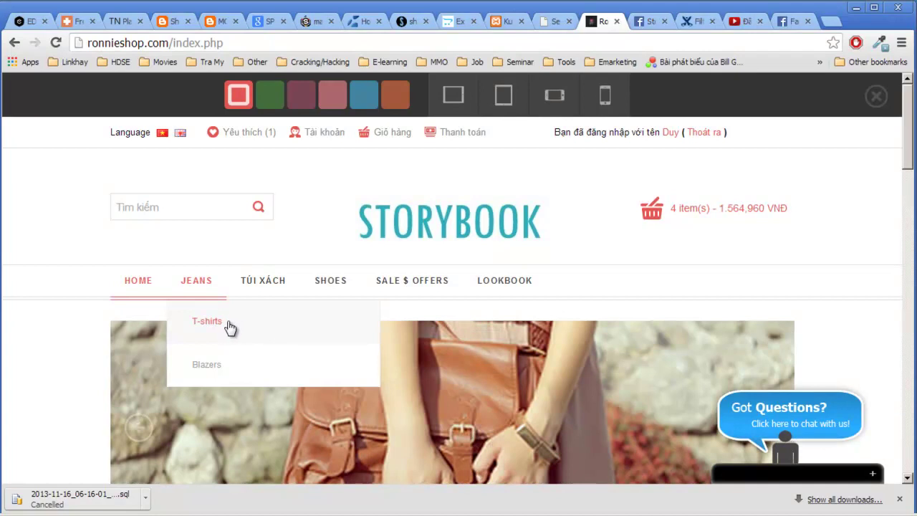
Try Category Product Count with Yes in the store settings, set it back to No, and recheck the storefront's Jeans menu.
left_click(553, 21)
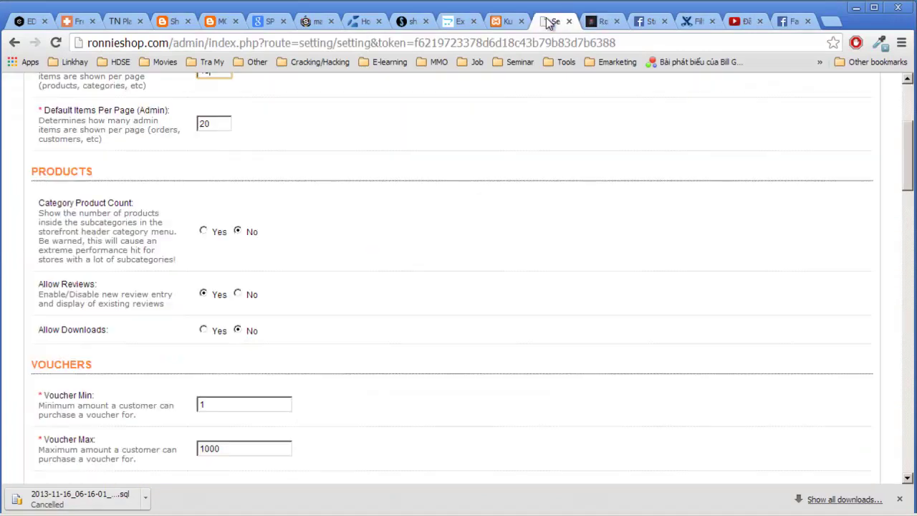
left_click(203, 232)
left_click(238, 231)
left_click(600, 21)
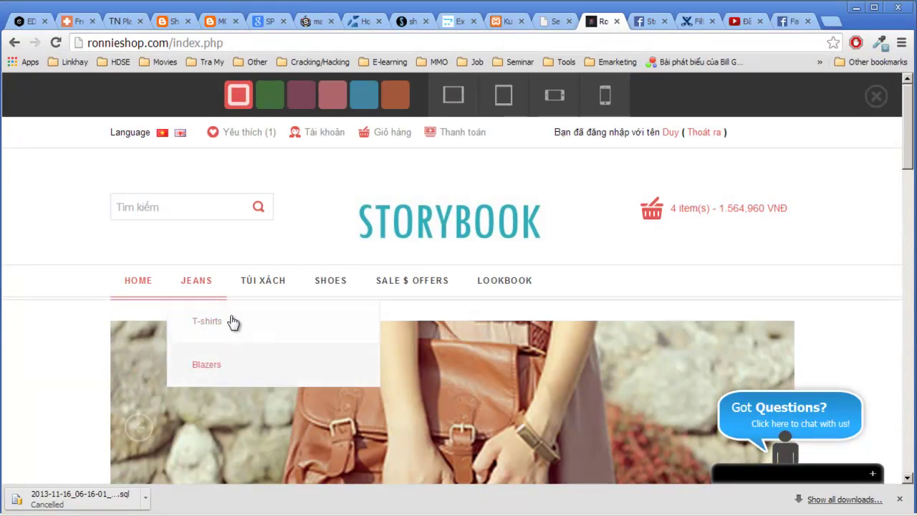
left_click(555, 21)
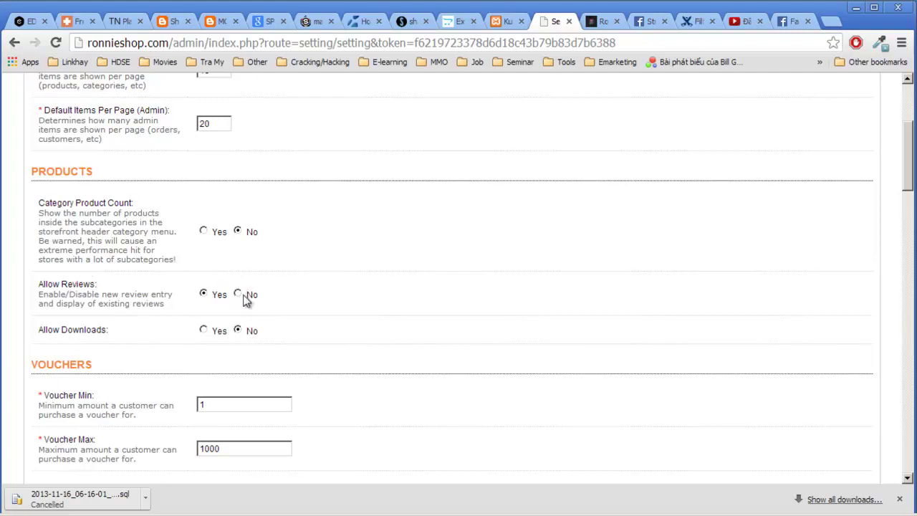
Review the Allow Downloads option and the minimum and maximum voucher amounts.
left_click_drag(80, 329, 129, 329)
left_click(439, 323)
scroll(299, 269, "down", 2)
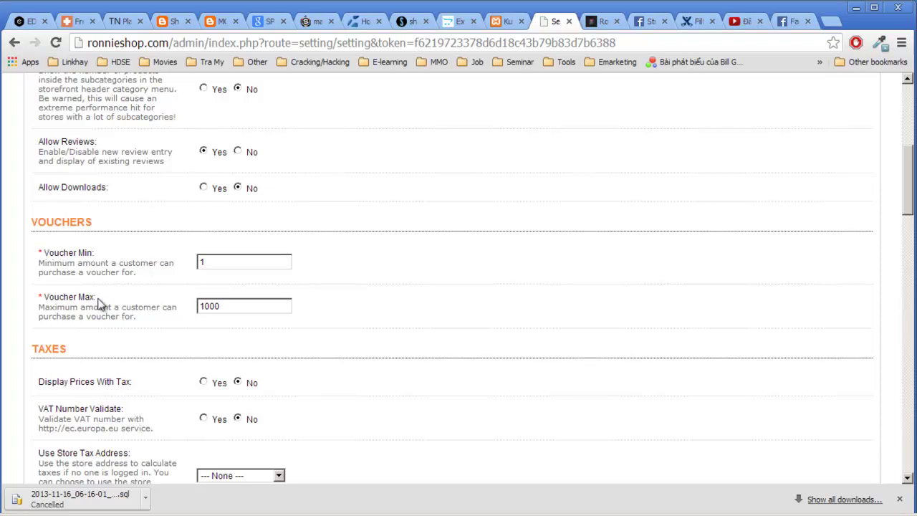
left_click(237, 305)
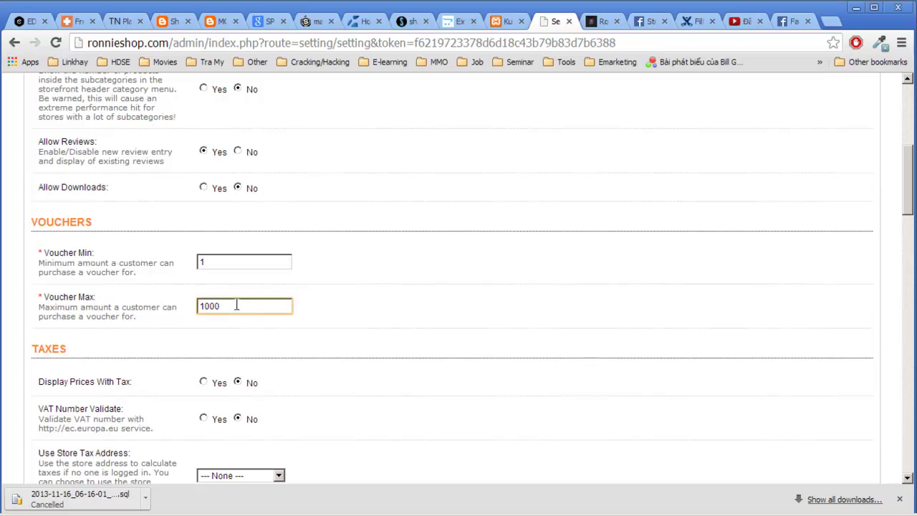
left_click_drag(161, 263, 173, 260)
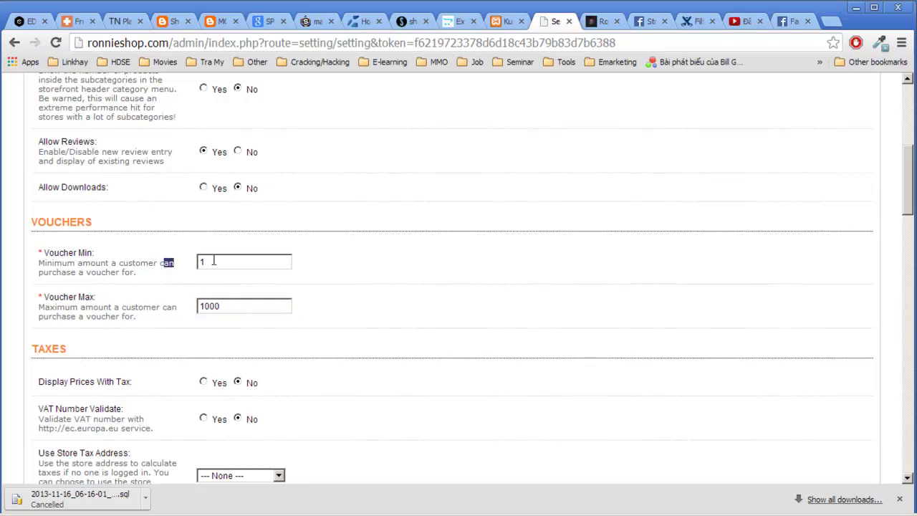
left_click_drag(213, 261, 155, 260)
left_click_drag(250, 307, 139, 295)
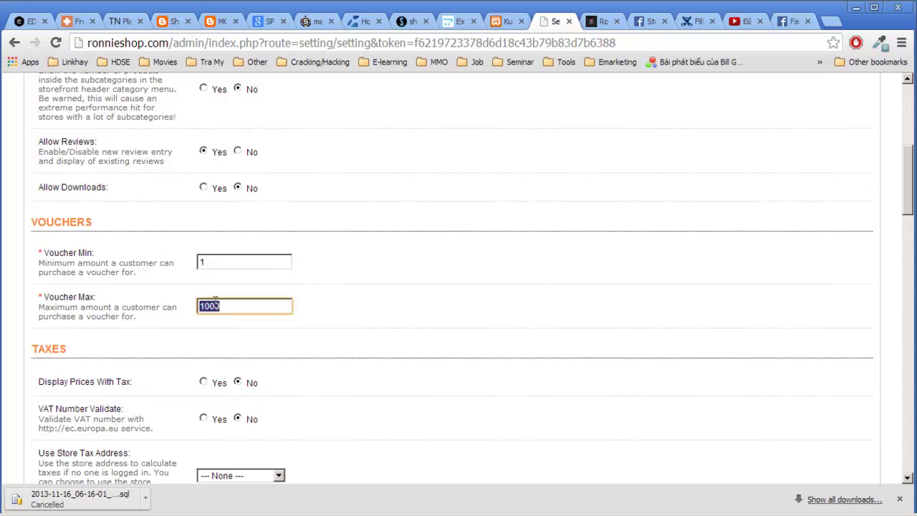
left_click(248, 301)
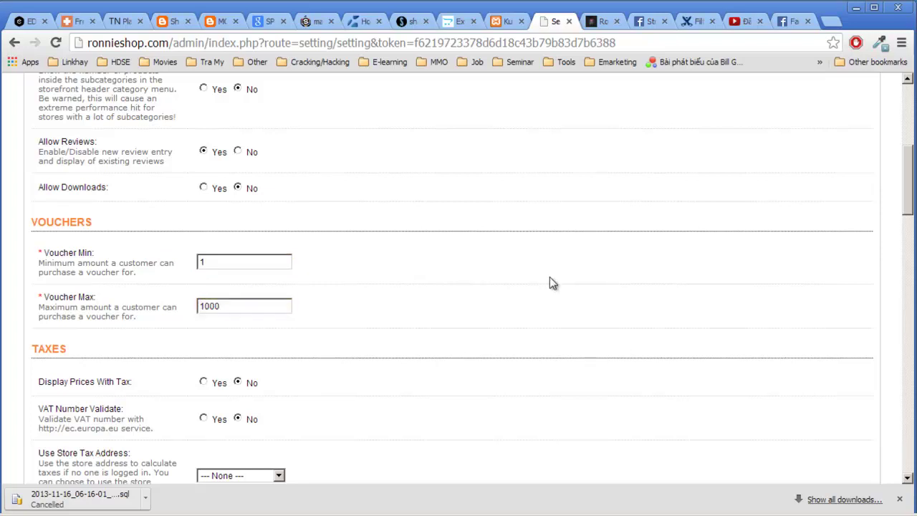
Review the Display Prices With Tax and VAT Number Validate options in the Taxes section.
scroll(549, 282, "down", 3)
left_click_drag(46, 135, 75, 134)
left_click_drag(37, 169, 144, 167)
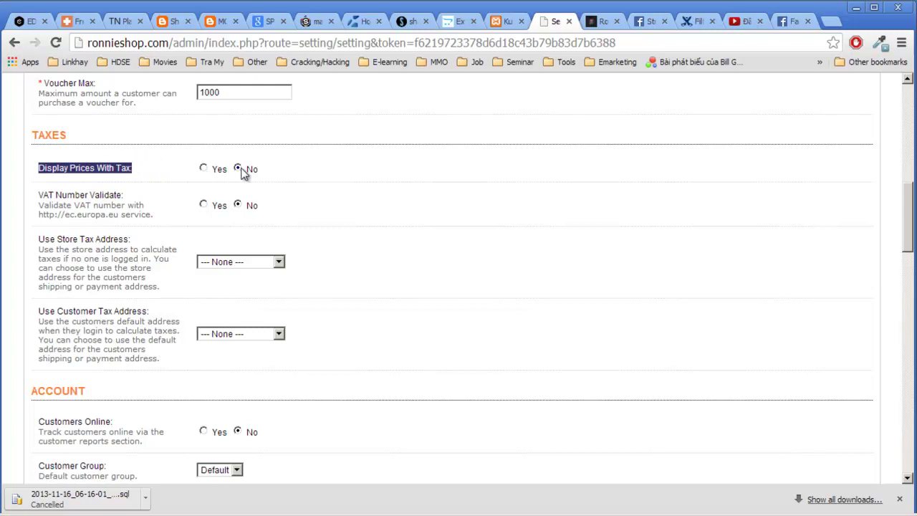
left_click(136, 172)
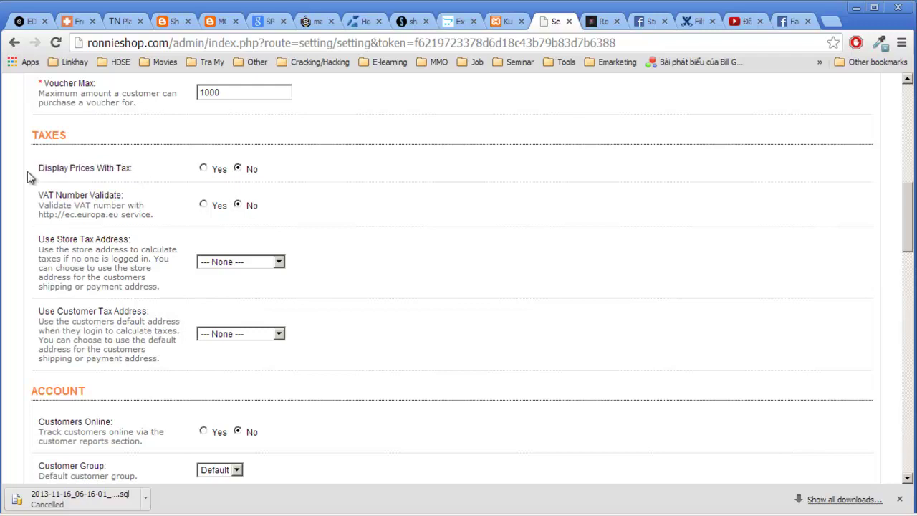
left_click_drag(39, 195, 129, 195)
left_click(133, 194)
Inspect the choices offered for Use Store Tax Address without changing the selection.
left_click_drag(56, 239, 126, 242)
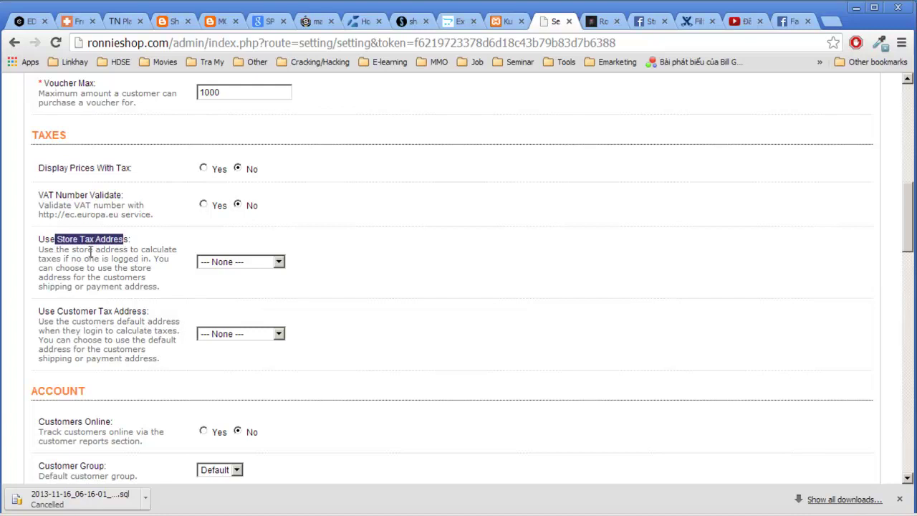
left_click(229, 265)
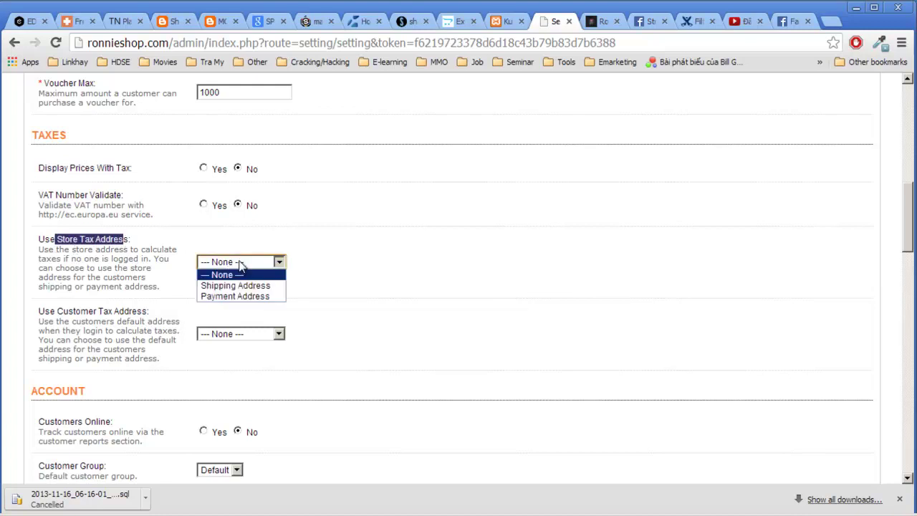
left_click(241, 265)
left_click(241, 264)
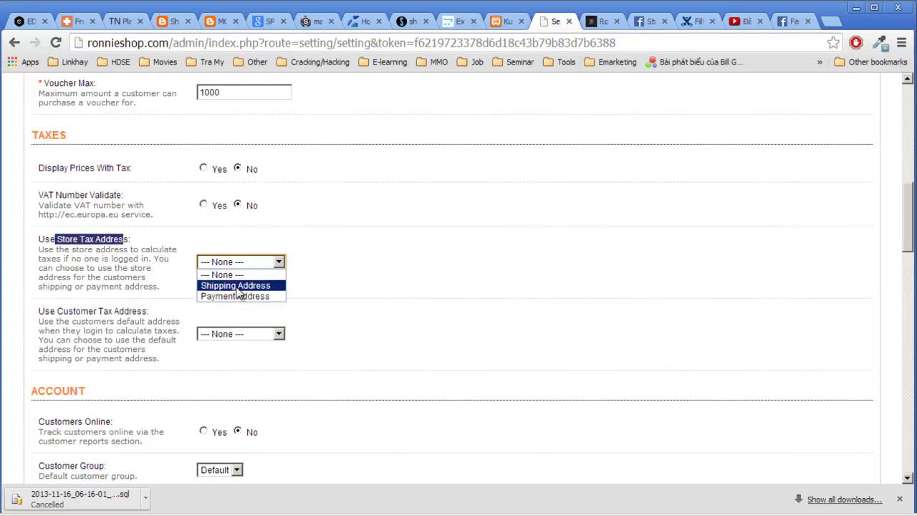
left_click(262, 266)
left_click(408, 255)
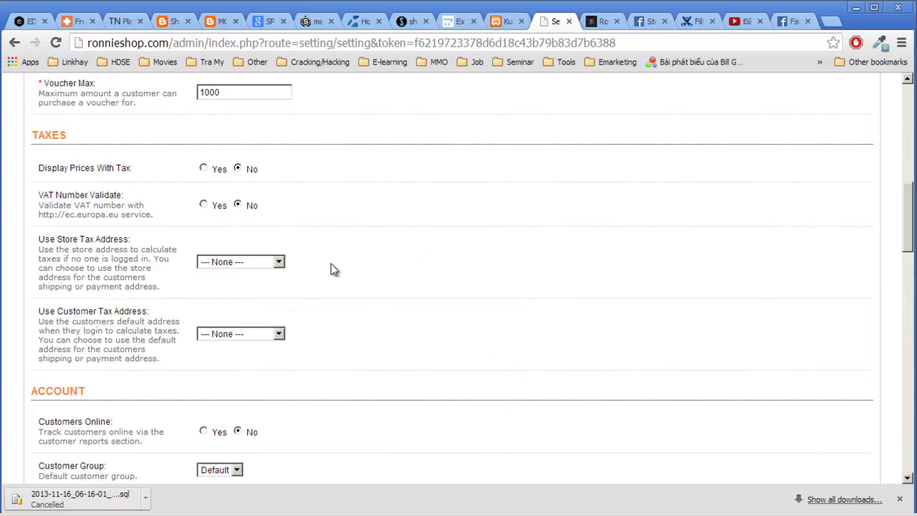
Review the Customers Online option in the Account section and inspect the choices for the default Customer Group.
scroll(379, 250, "down", 3)
scroll(385, 251, "down", 1)
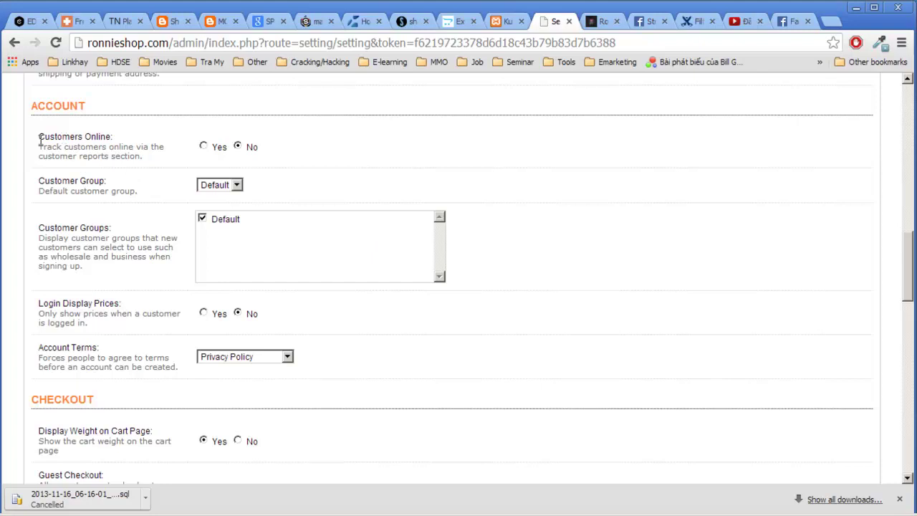
left_click_drag(40, 140, 176, 138)
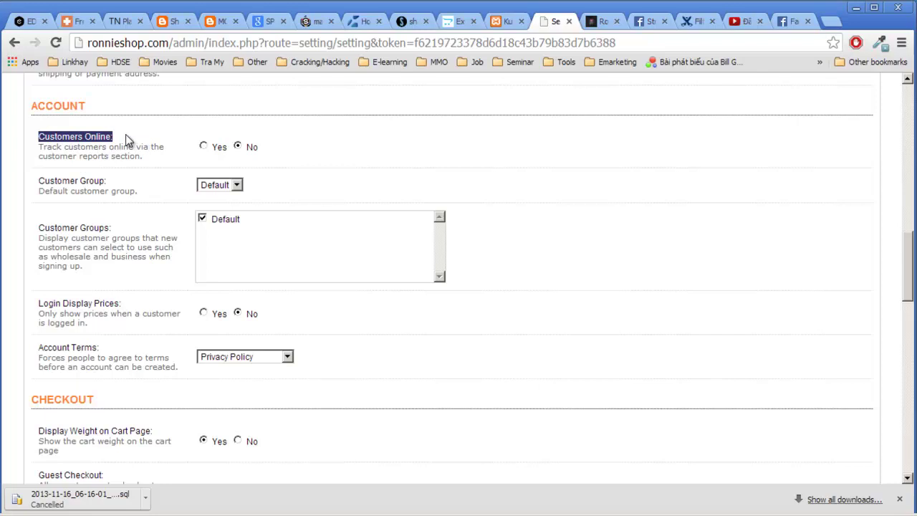
left_click(235, 184)
left_click(209, 188)
triple_click(40, 192)
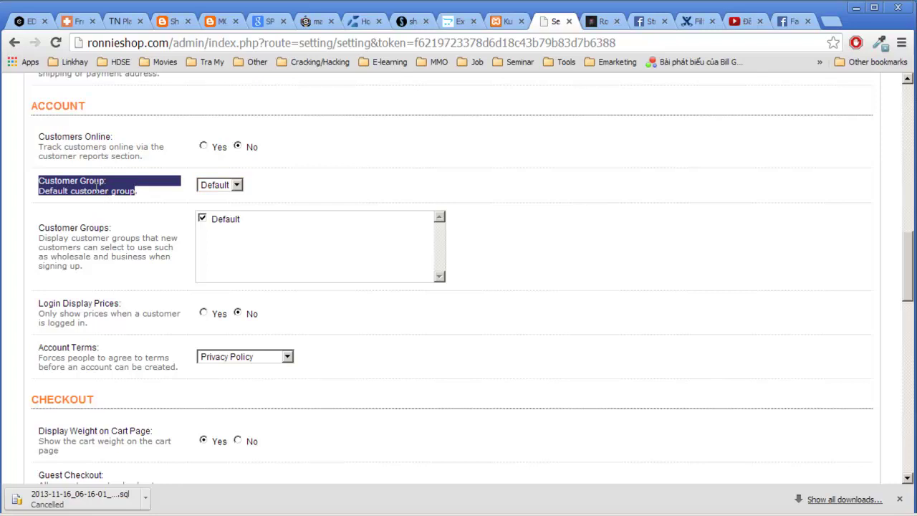
left_click(225, 186)
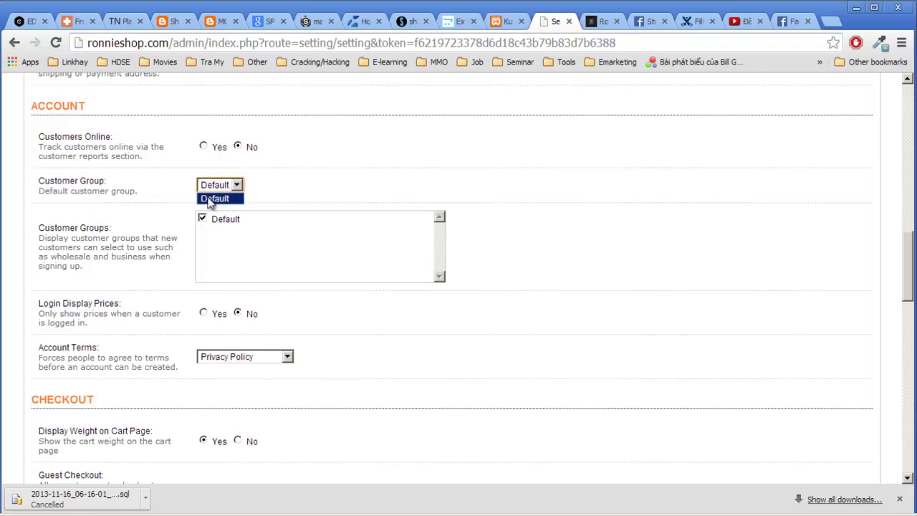
left_click(222, 185)
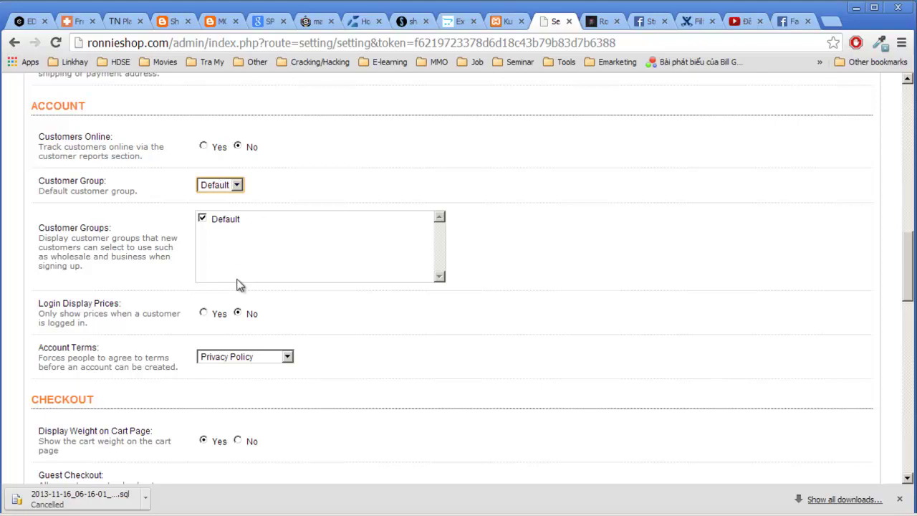
Look over the Customer Groups list and examine the Login Display Prices option.
scroll(239, 256, "down", 1)
left_click(95, 242)
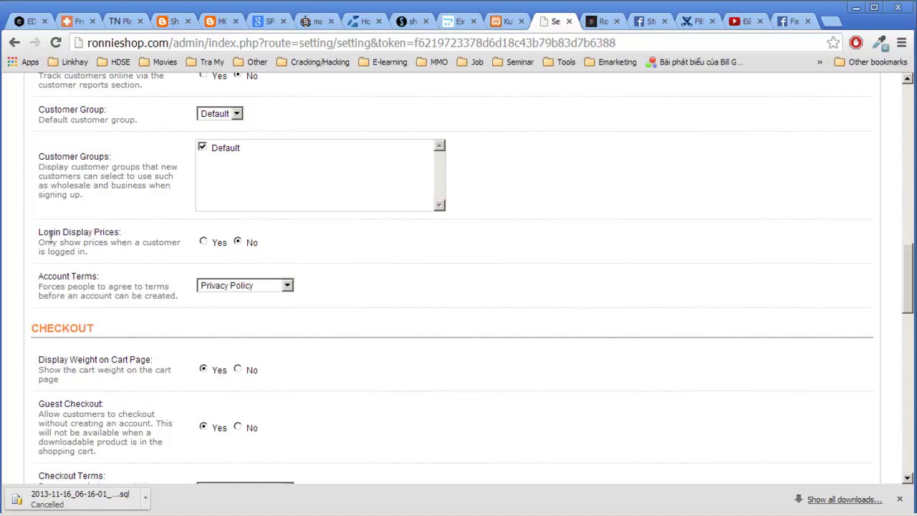
left_click_drag(38, 235, 164, 238)
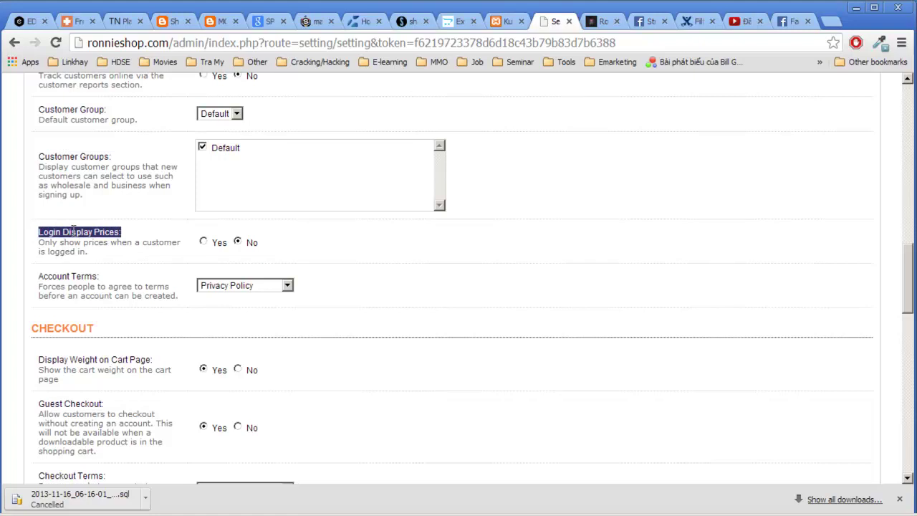
left_click(128, 258)
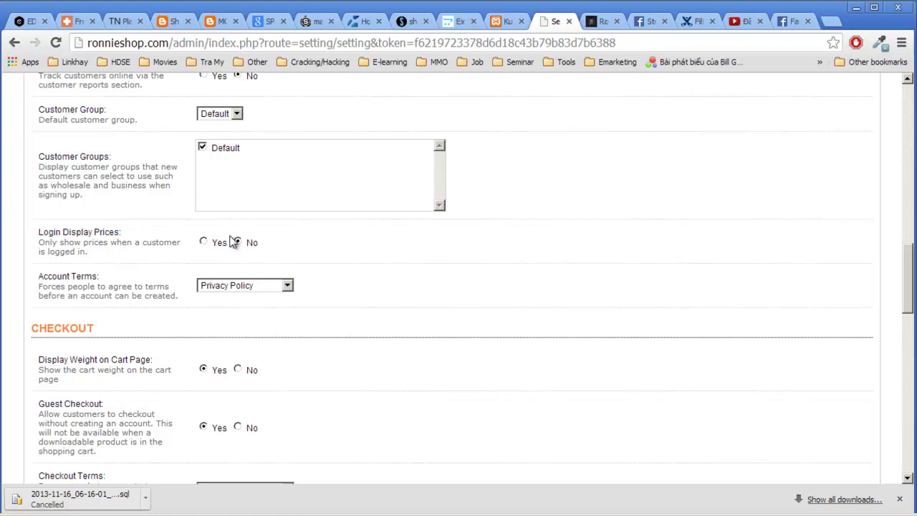
Review the Account Terms option, check the Catalog menu for its Information entry, and reread the option's description.
scroll(465, 260, "down", 2)
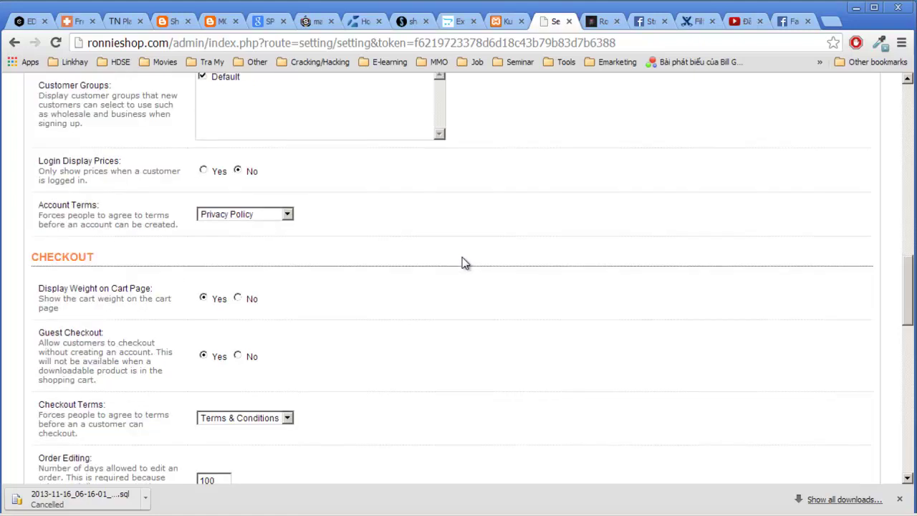
left_click_drag(39, 133, 100, 133)
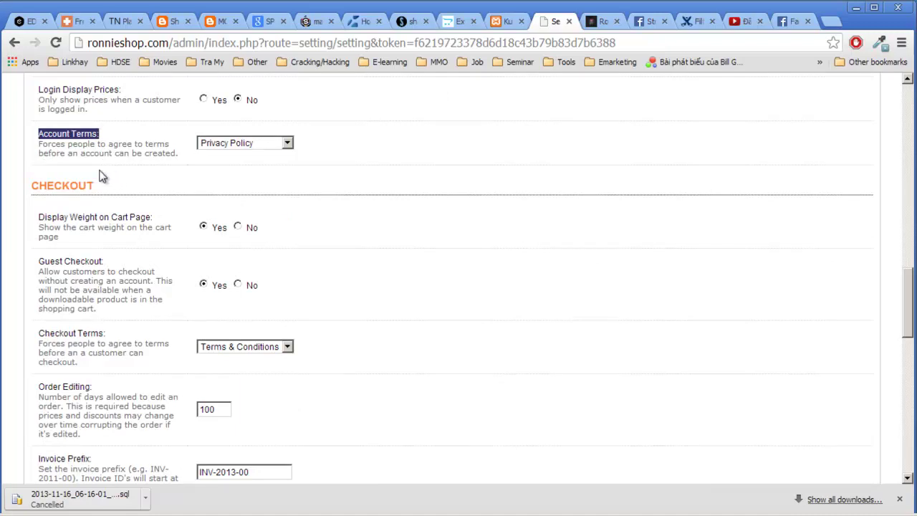
left_click(69, 148)
left_click(244, 145)
left_click(341, 185)
scroll(410, 247, "up", 15)
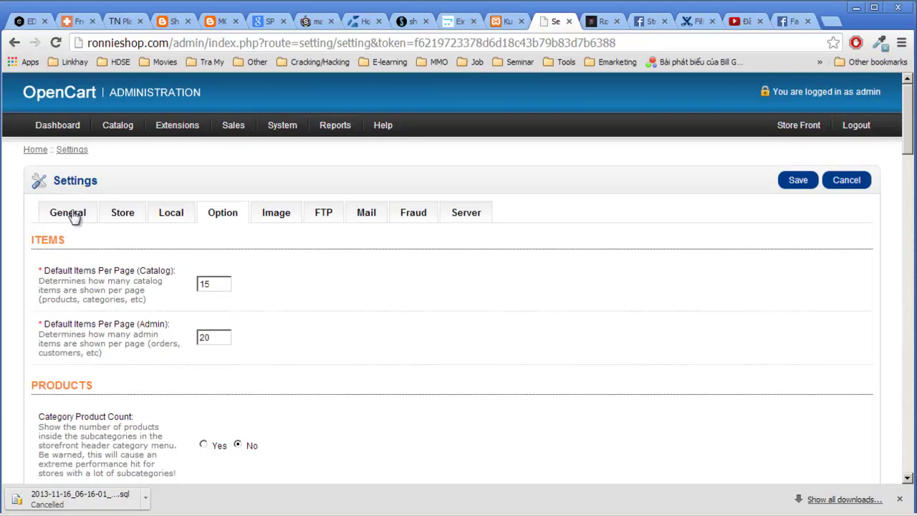
mouse_move(129, 133)
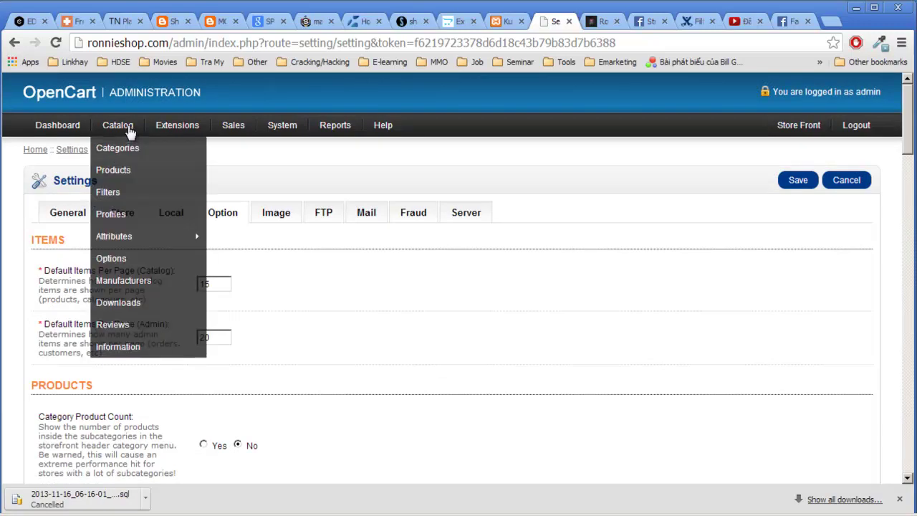
scroll(445, 343, "down", 15)
scroll(445, 342, "up", 2)
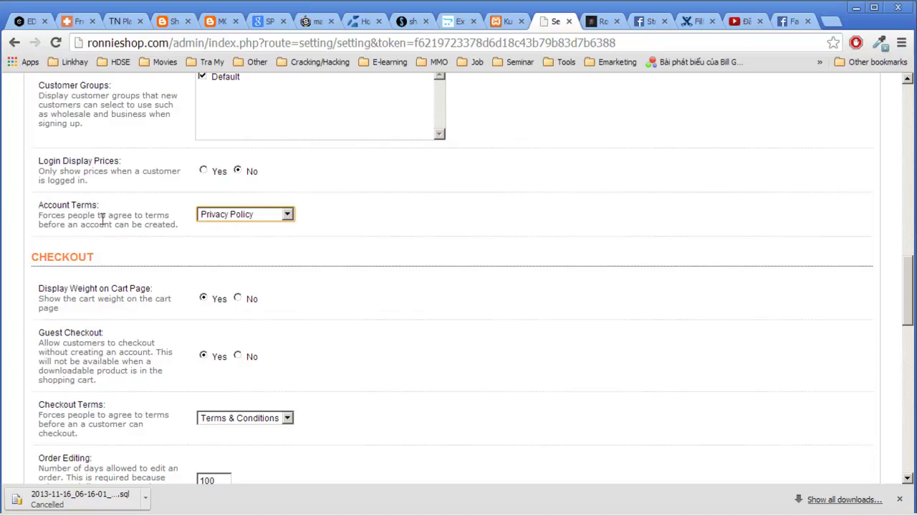
left_click_drag(69, 215, 138, 216)
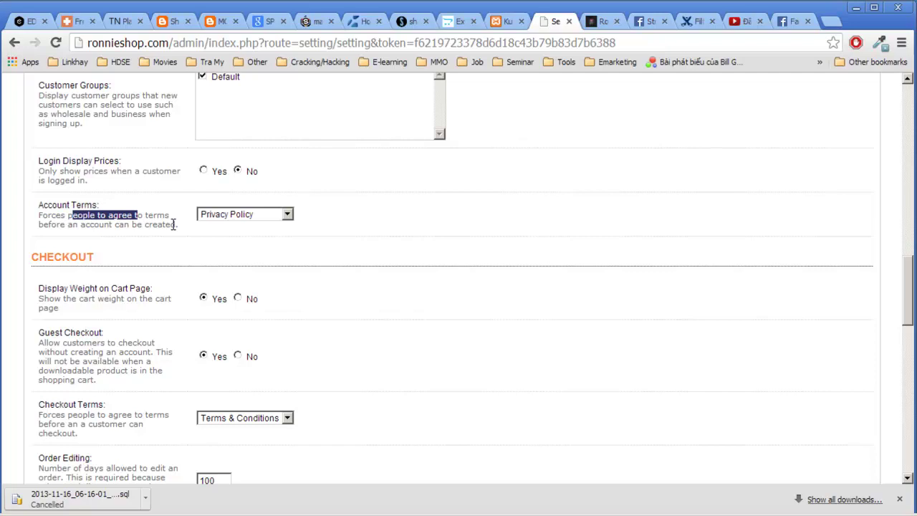
left_click(134, 246)
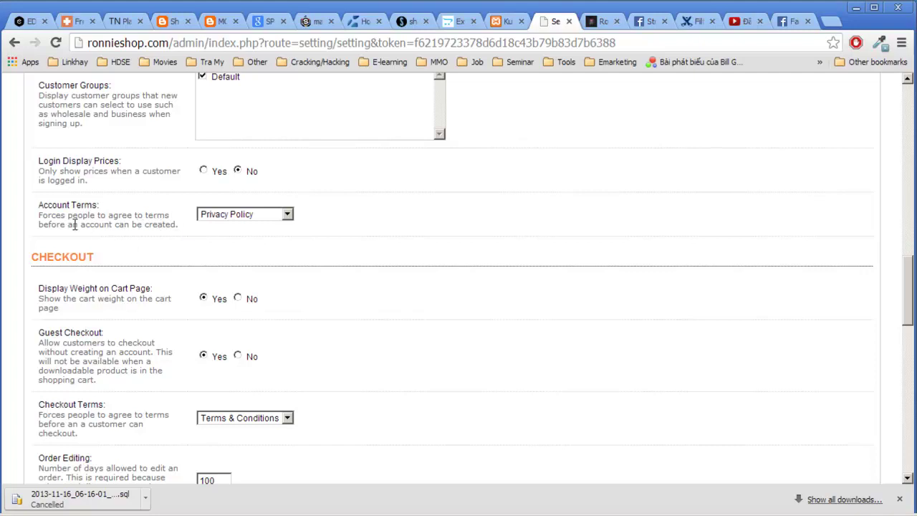
Inspect the pages available for Account Terms, keeping Privacy Policy selected.
left_click(224, 218)
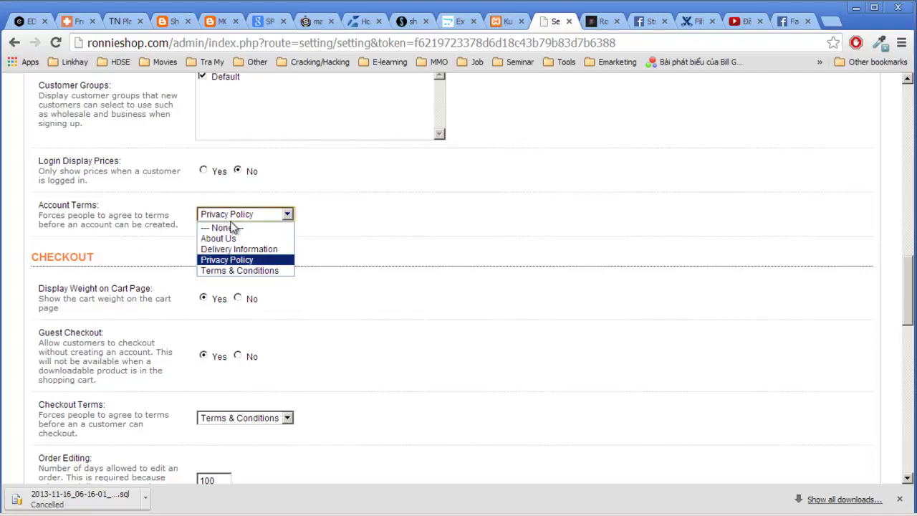
left_click(241, 260)
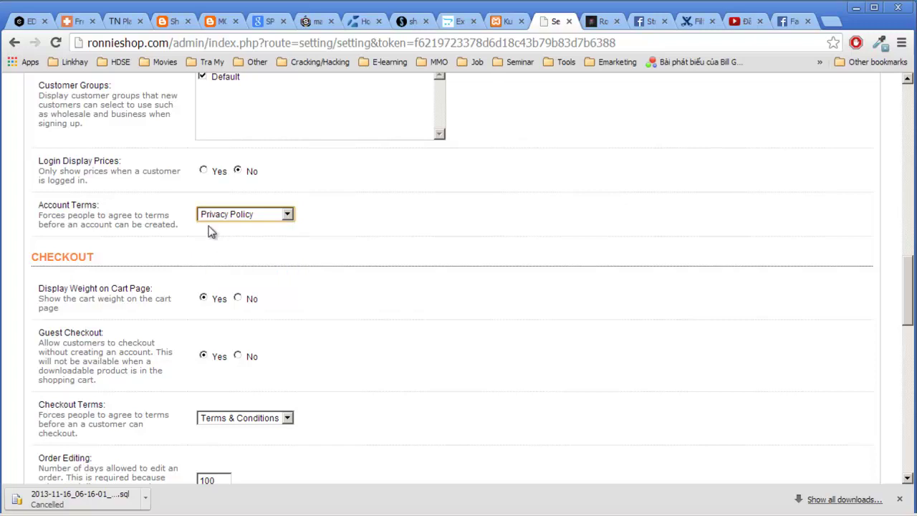
left_click(250, 219)
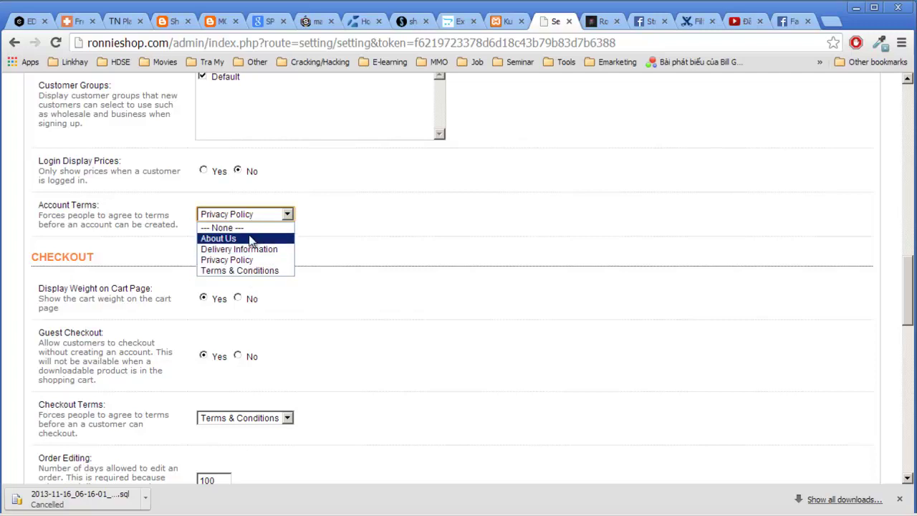
left_click(434, 252)
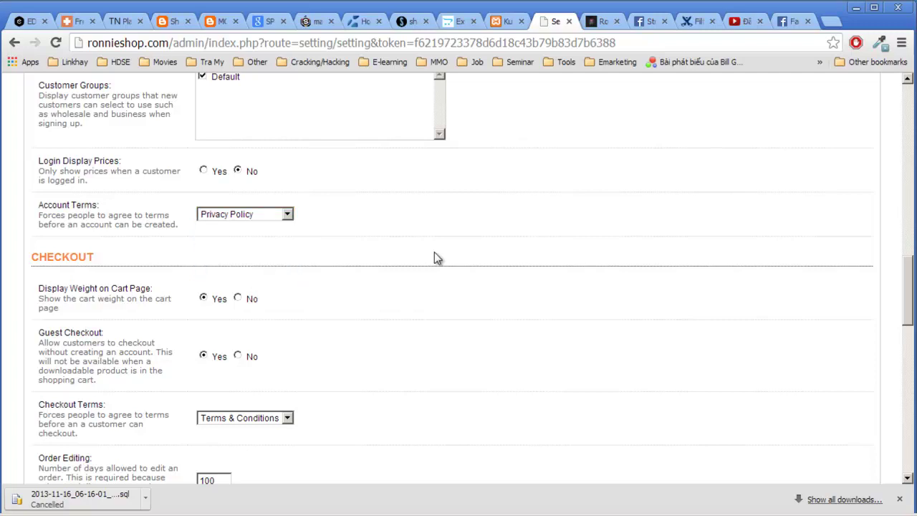
Examine the Display Weight on Cart Page and Guest Checkout options in the Checkout section.
scroll(435, 251, "down", 1)
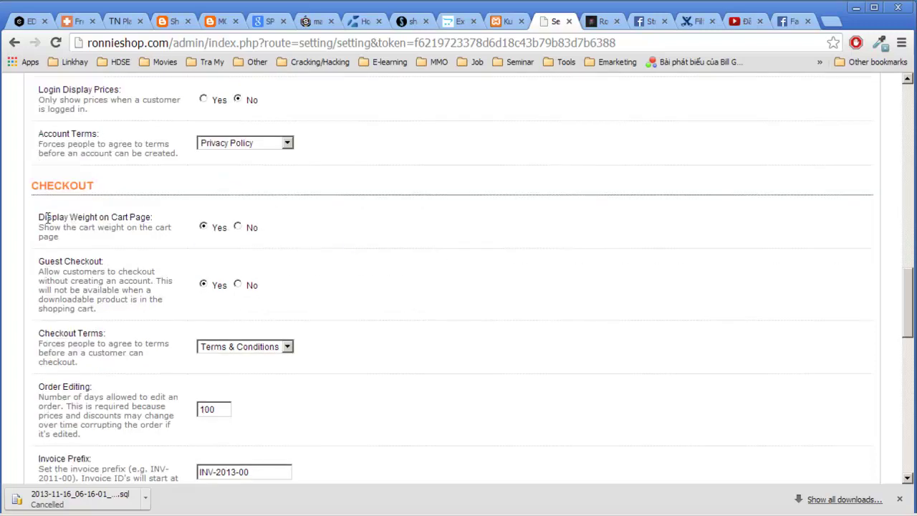
left_click_drag(45, 217, 116, 216)
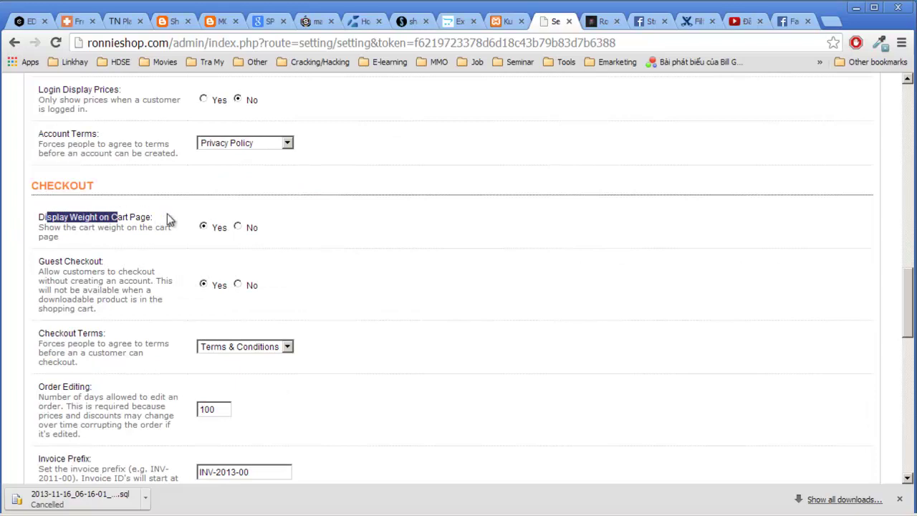
left_click(126, 215)
scroll(256, 230, "down", 1)
left_click_drag(40, 189, 106, 190)
left_click(113, 193)
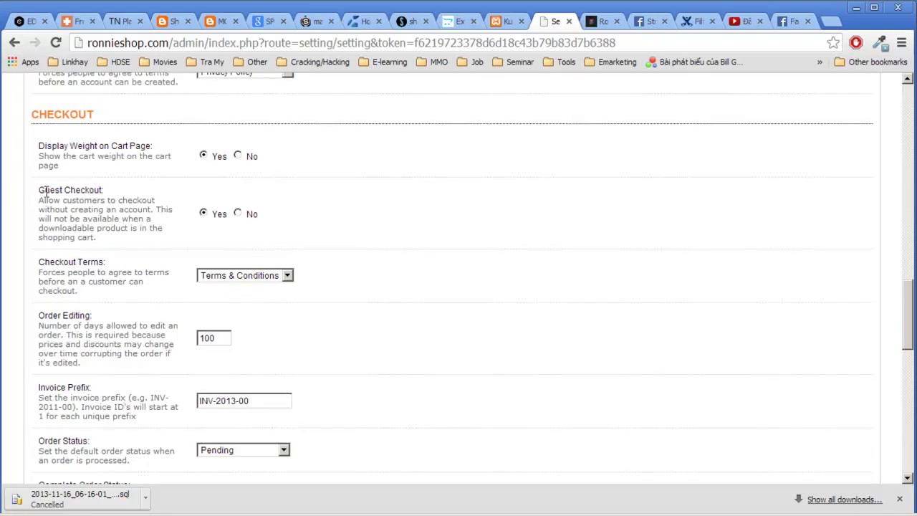
left_click_drag(45, 189, 75, 185)
left_click(60, 190)
mouse_move(63, 190)
left_mouse_down()
mouse_move(105, 188)
mouse_move(81, 191)
left_mouse_up()
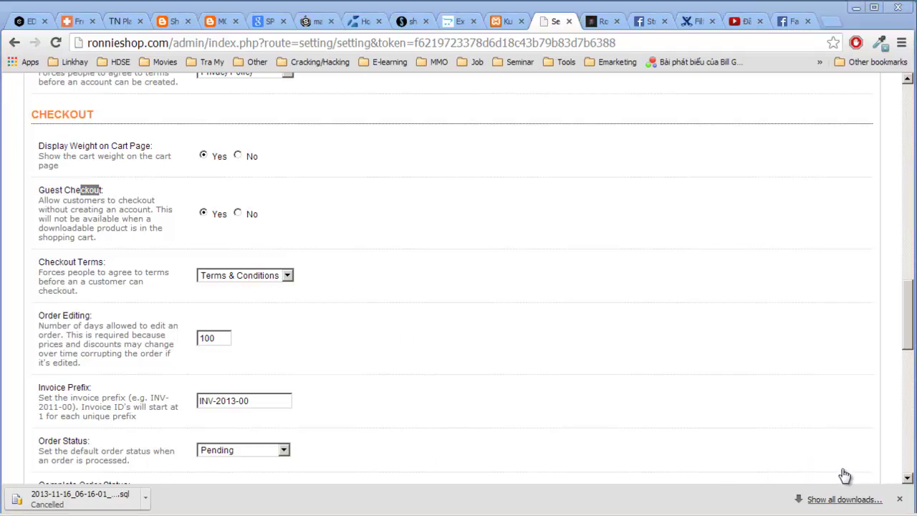
Look through the remaining checkout and order options and the Stock section, including the Show Out Of Stock Warning description.
scroll(844, 474, "down", 2)
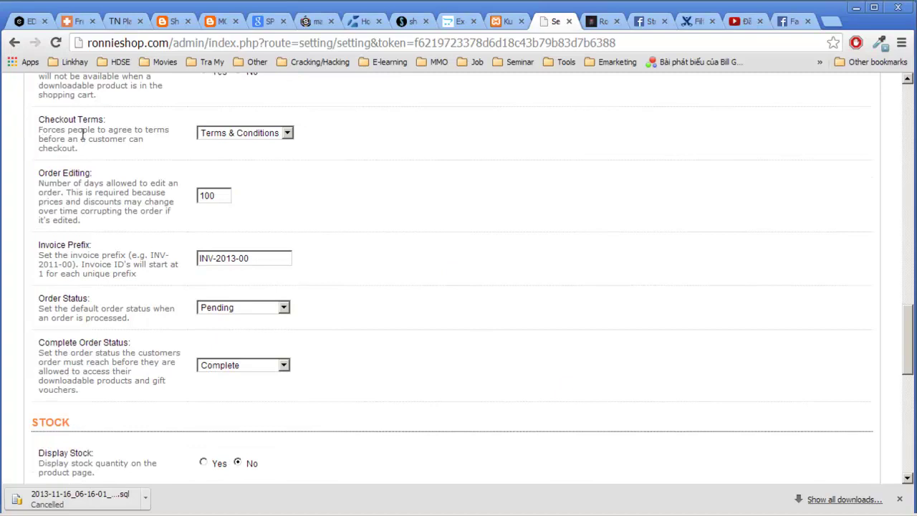
scroll(100, 172, "down", 10)
scroll(5, 115, "up", 5)
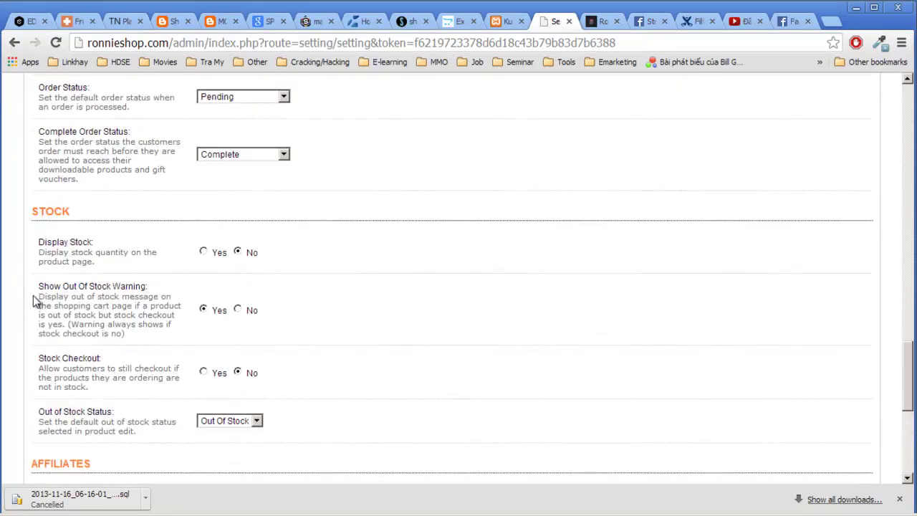
left_click_drag(39, 295, 139, 334)
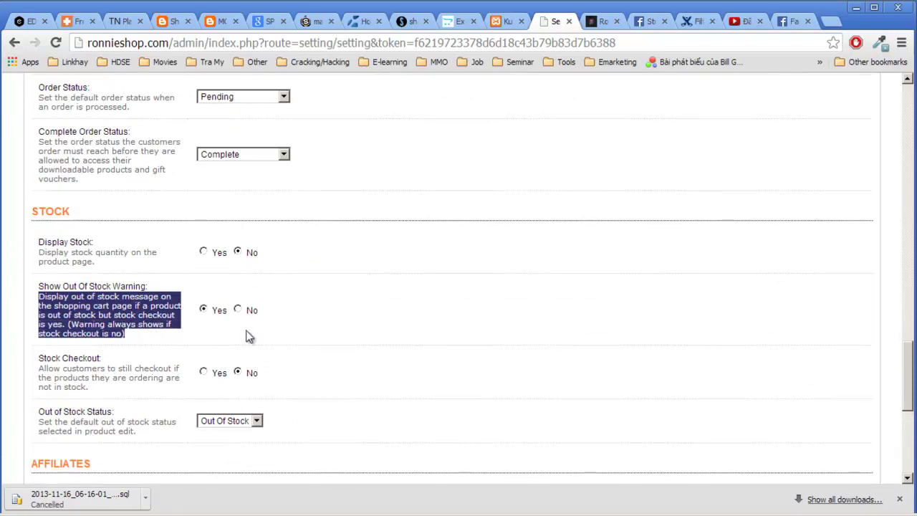
scroll(248, 336, "down", 5)
scroll(252, 329, "up", 6)
Switch to the Image settings and review the Store Logo entry.
scroll(252, 329, "up", 20)
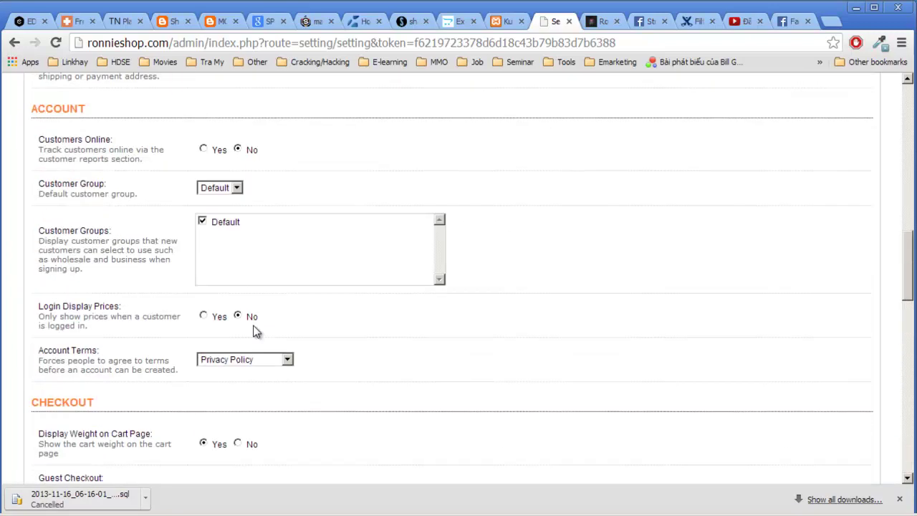
left_click(277, 217)
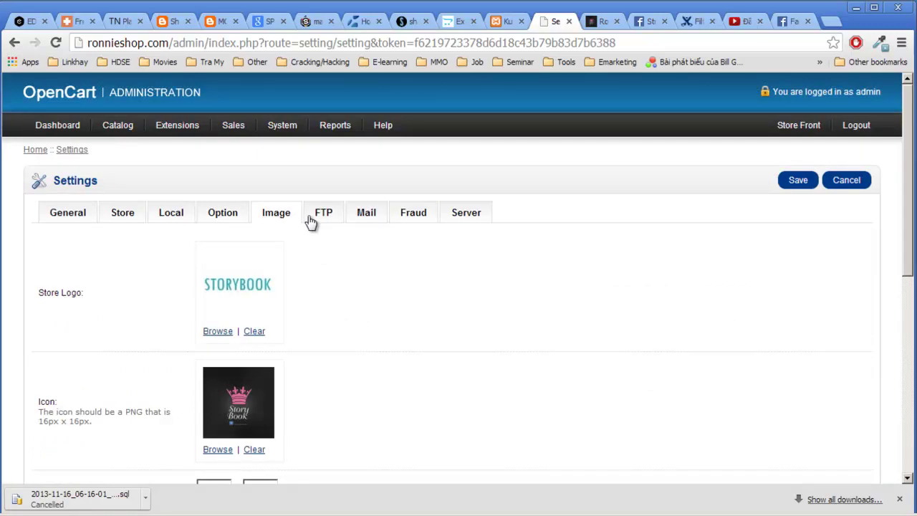
scroll(370, 336, "down", 2)
left_click_drag(40, 150, 128, 159)
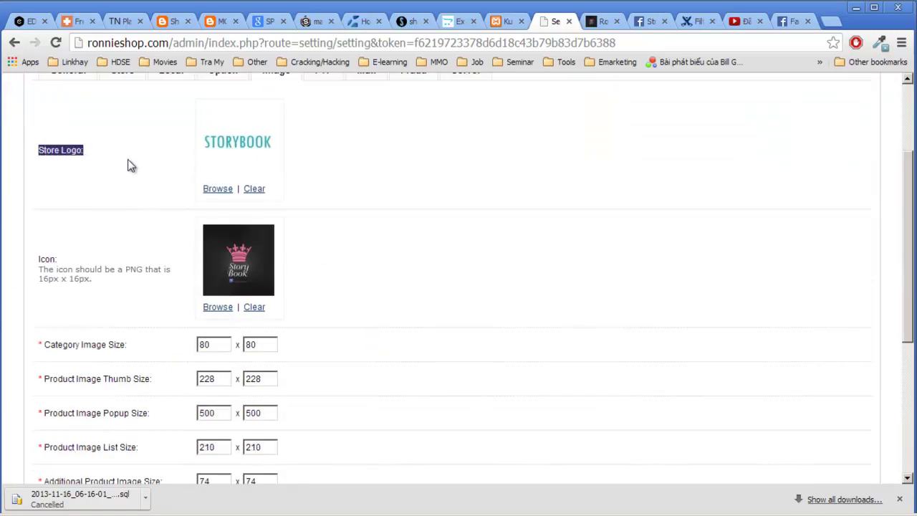
Open the image browser for the Store Logo and close it without choosing another image.
left_click(219, 191)
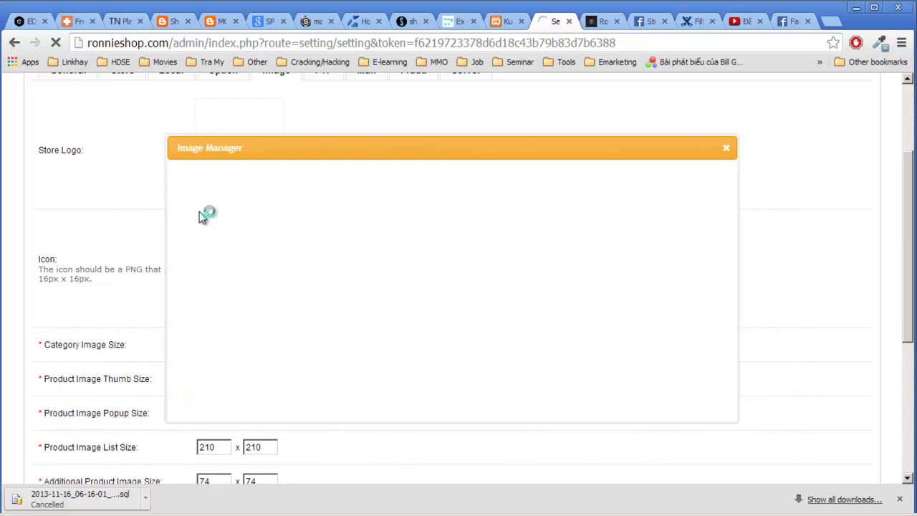
left_click(726, 148)
scroll(489, 287, "down", 1)
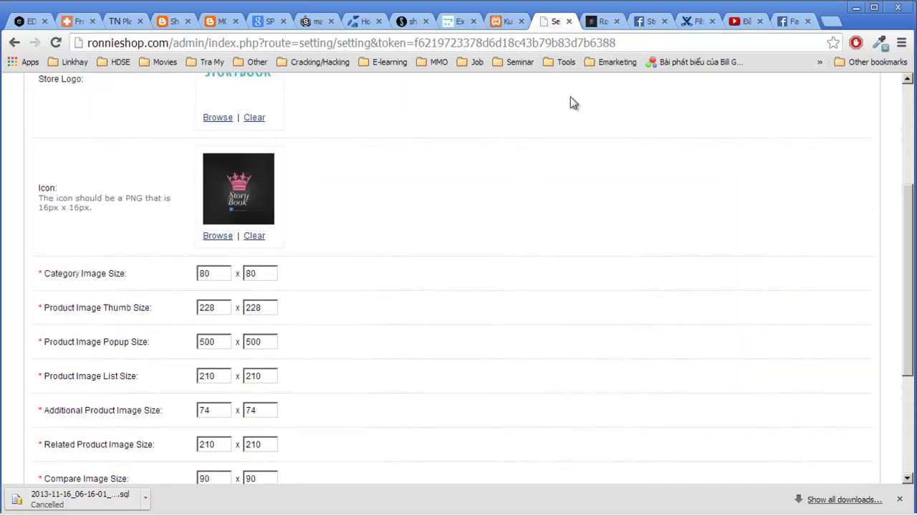
Check the logo on the storefront page, return to the store settings and review the image size fields.
left_click(592, 29)
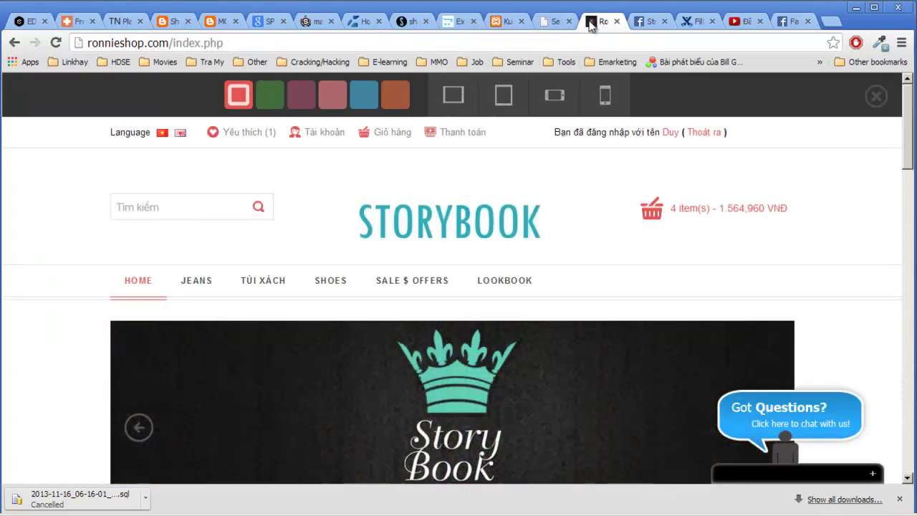
left_click(555, 21)
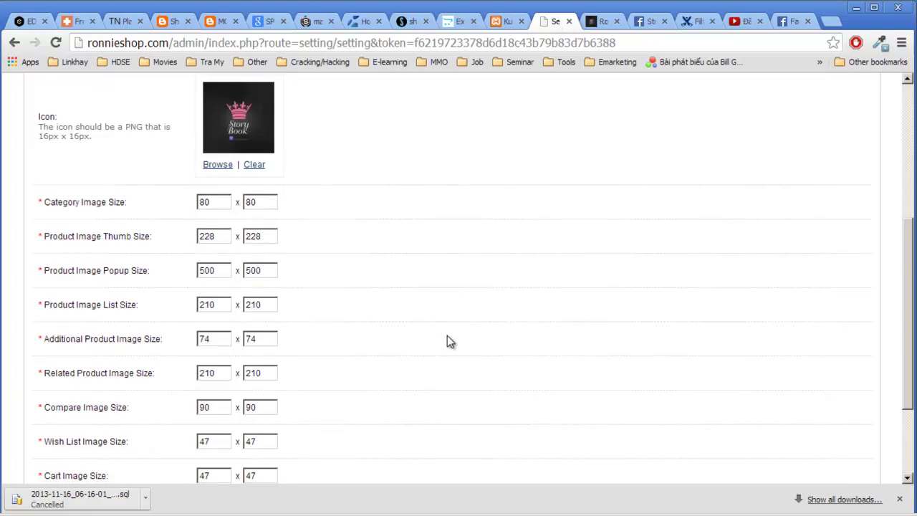
scroll(447, 336, "down", 1)
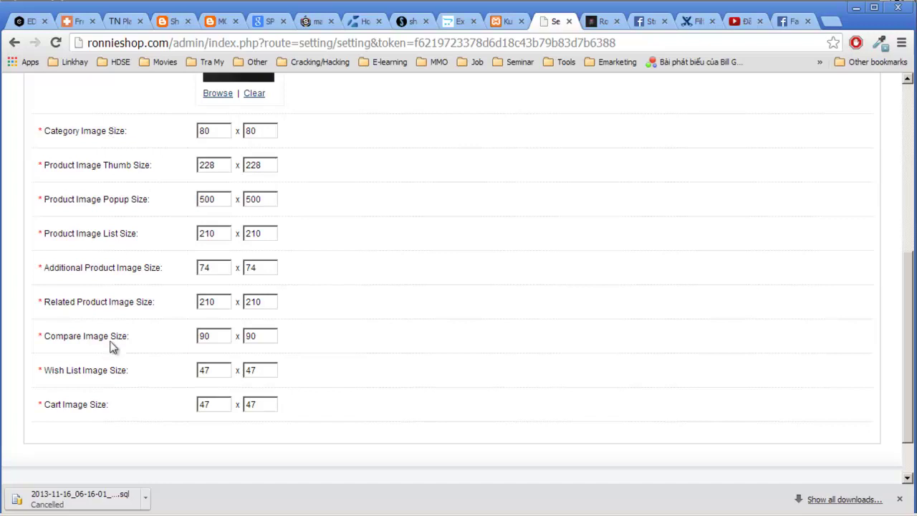
scroll(462, 286, "up", 5)
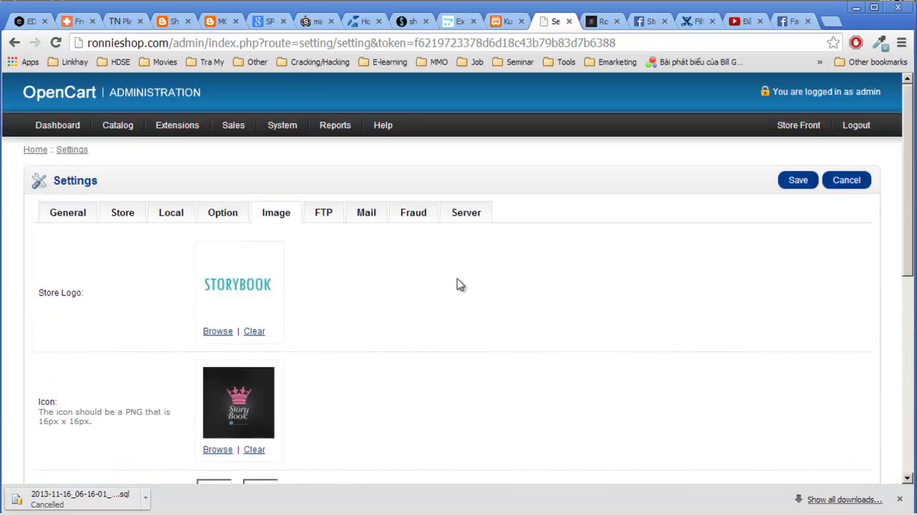
Switch to the FTP settings and examine the host, port, username, password, root and Enable FTP entries.
left_click(323, 213)
scroll(191, 260, "down", 1)
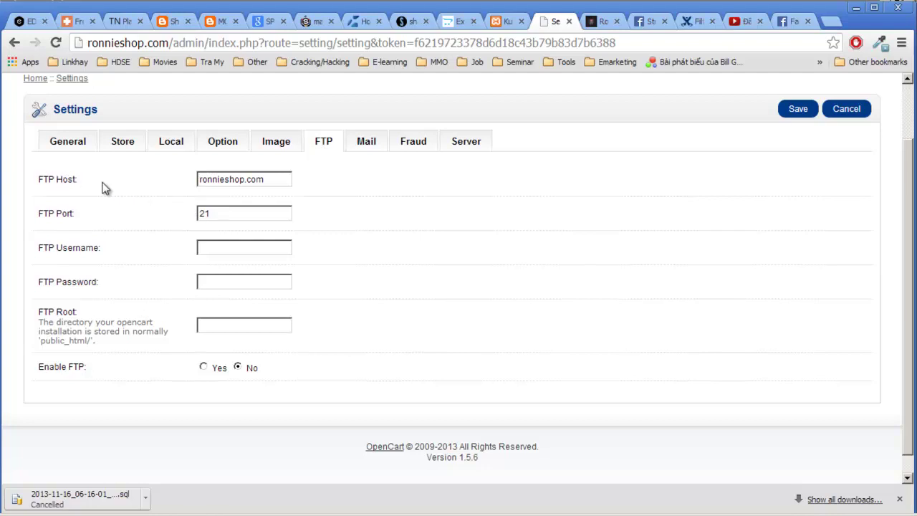
left_click_drag(39, 178, 82, 184)
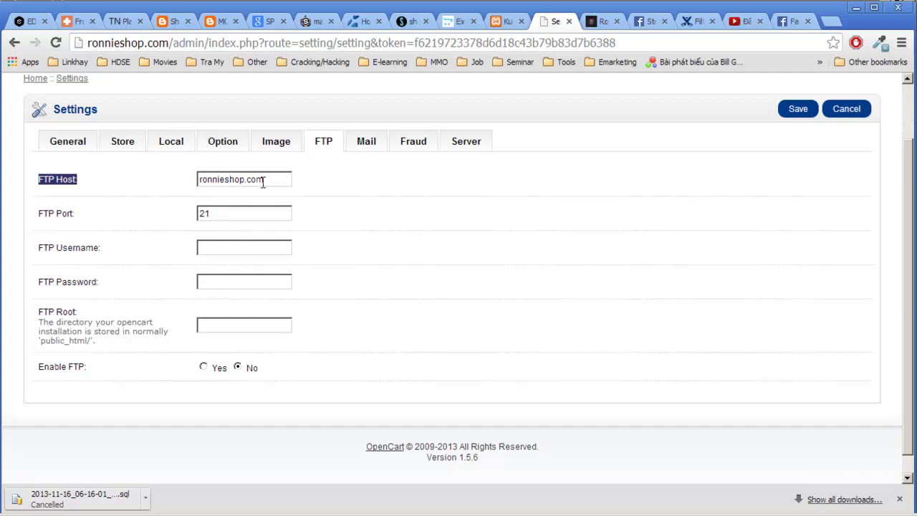
left_click_drag(37, 178, 279, 363)
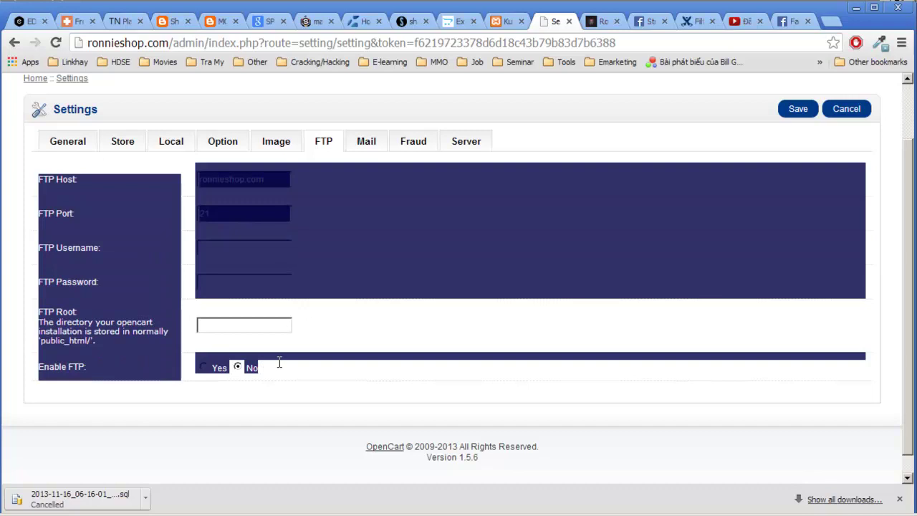
left_click(115, 240)
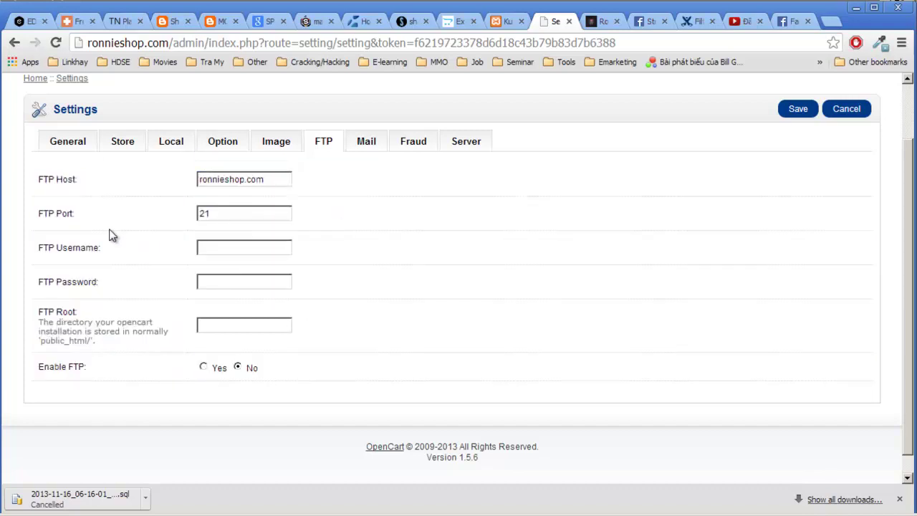
left_click(268, 177)
double_click(268, 177)
left_click(242, 215)
left_click(232, 286)
Switch to the Mail settings and inspect the Mail Protocol choices, keeping Mail selected.
left_click(369, 146)
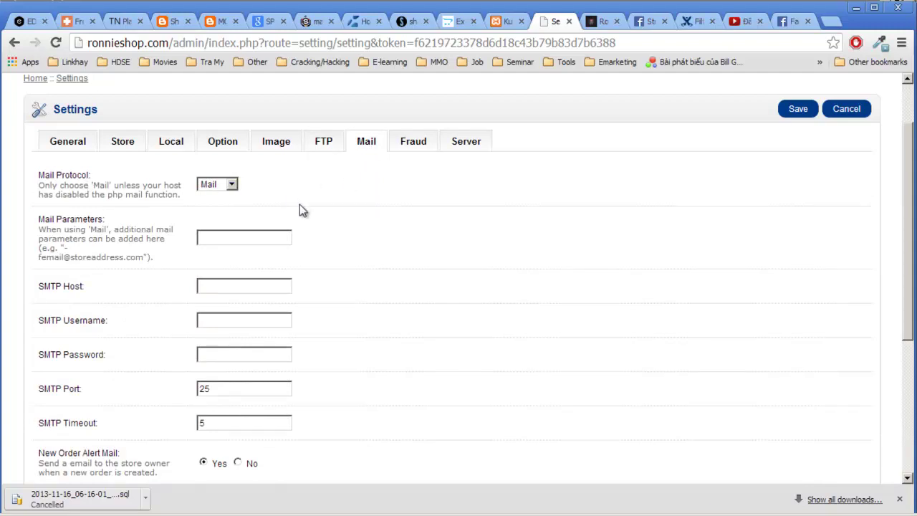
scroll(299, 204, "down", 3)
scroll(300, 204, "up", 3)
scroll(300, 204, "up", 1)
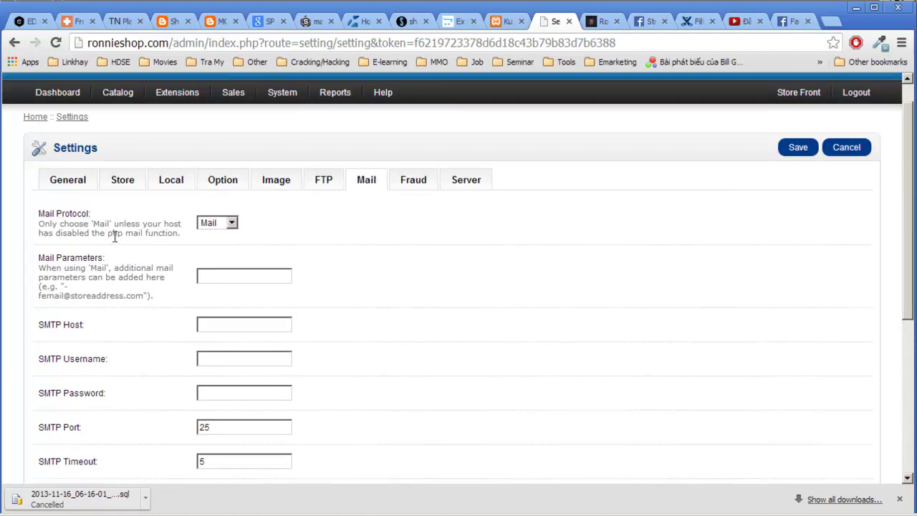
triple_click(64, 212)
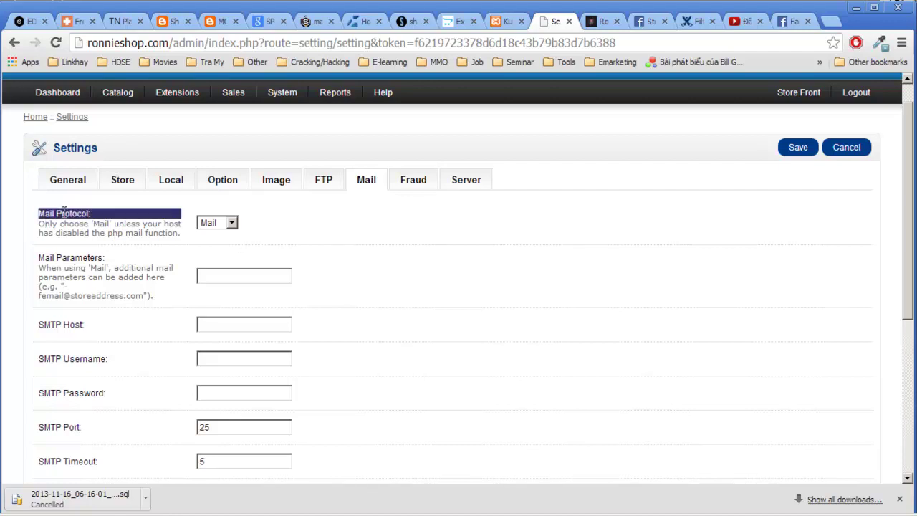
left_click(114, 218)
left_click(217, 225)
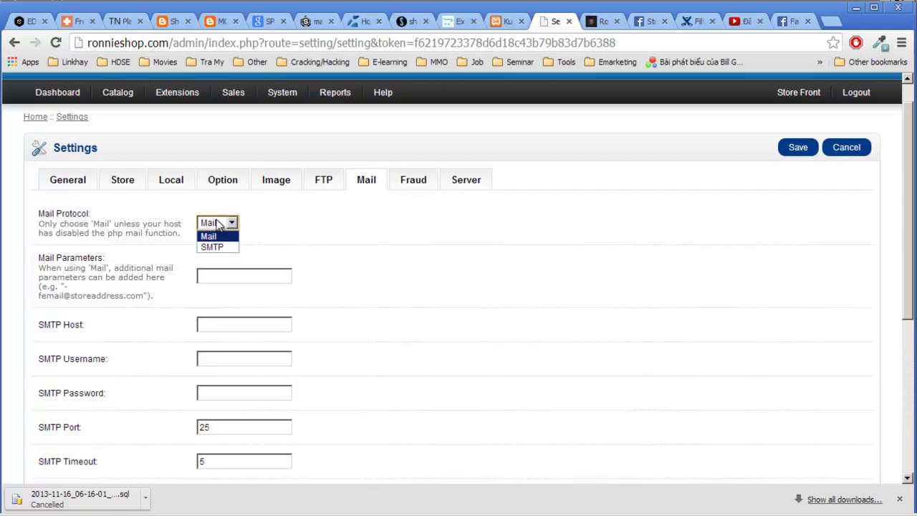
left_click(224, 235)
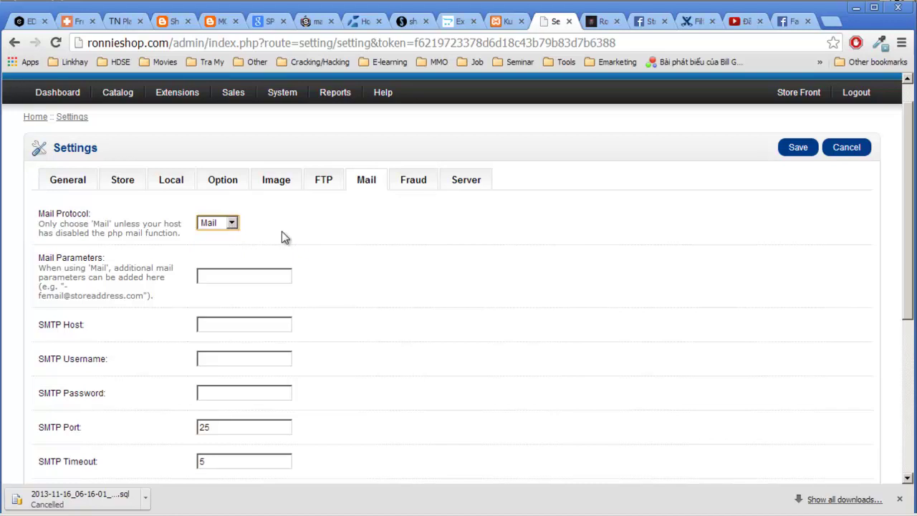
Examine the Mail Parameters field and the SMTP host, username, password and port fields without entering anything.
left_click(245, 271)
scroll(421, 291, "down", 2)
double_click(72, 182)
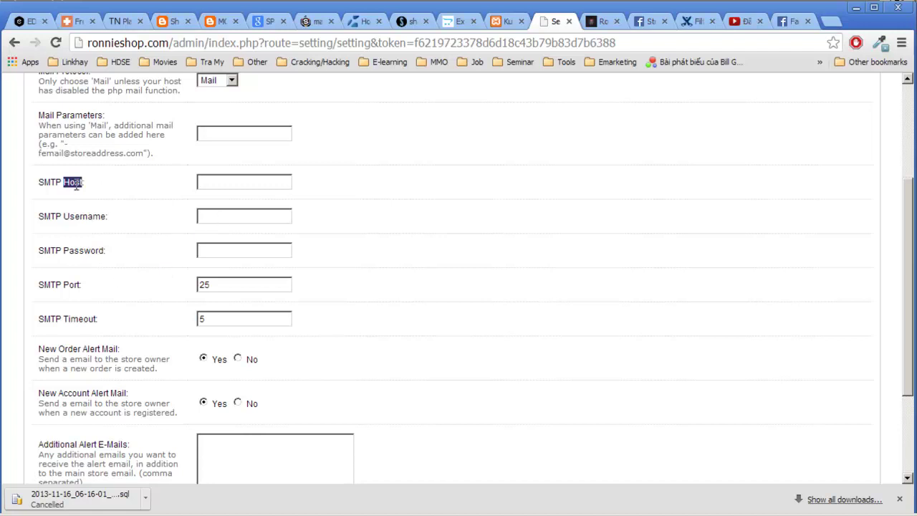
left_click_drag(32, 180, 85, 182)
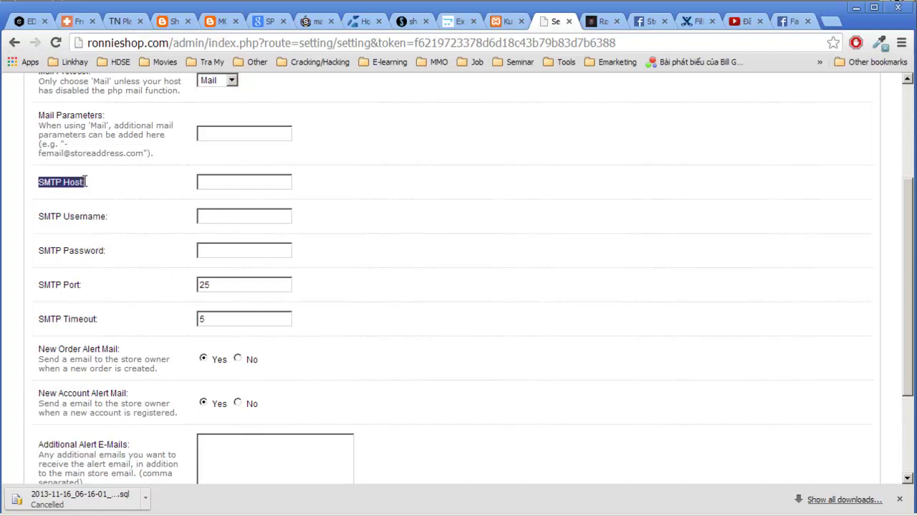
left_click(219, 182)
left_click(212, 217)
left_click(217, 240)
scroll(445, 286, "down", 1)
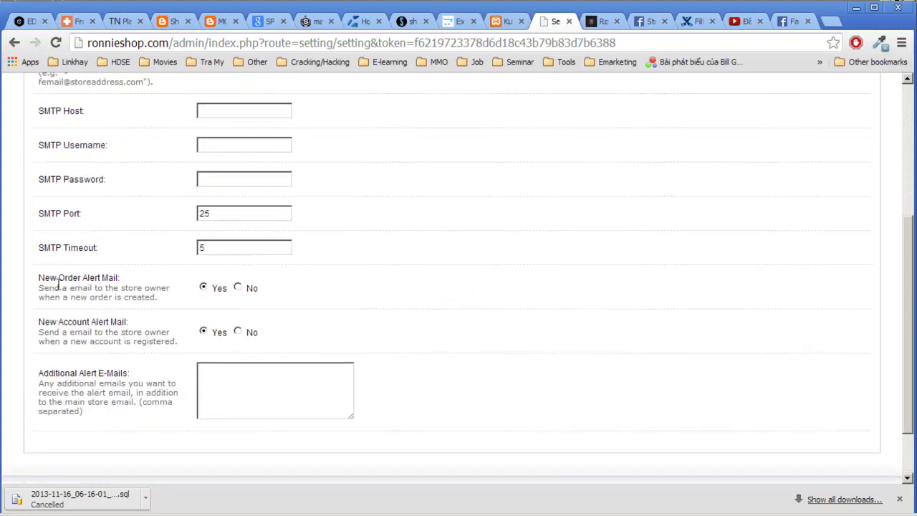
left_click(213, 209)
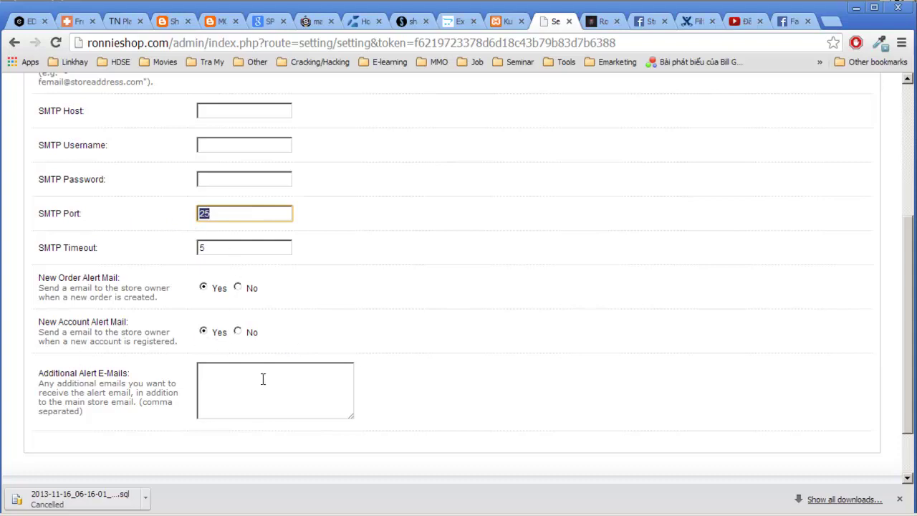
Review the new order, new account and additional alert e-mail options, and glance over the available Sales and Extensions pages.
scroll(214, 322, "up", 4)
scroll(331, 439, "down", 5)
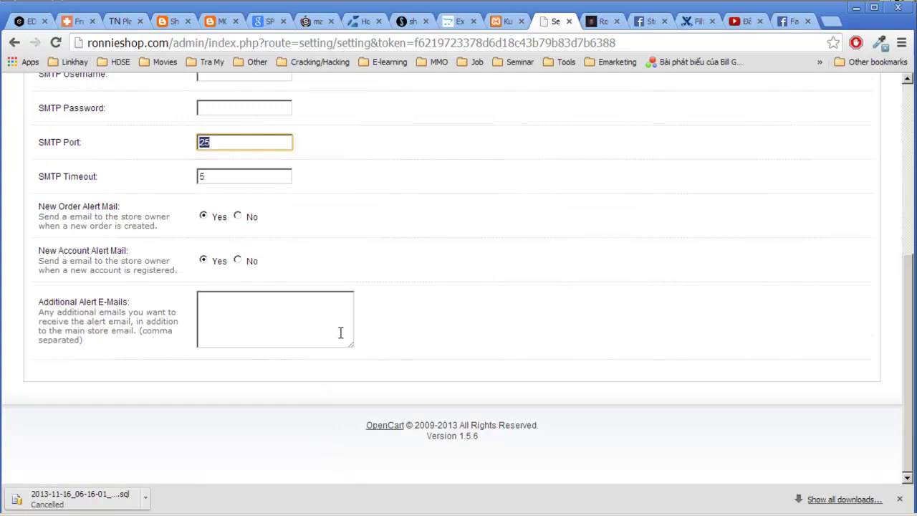
scroll(341, 328, "up", 5)
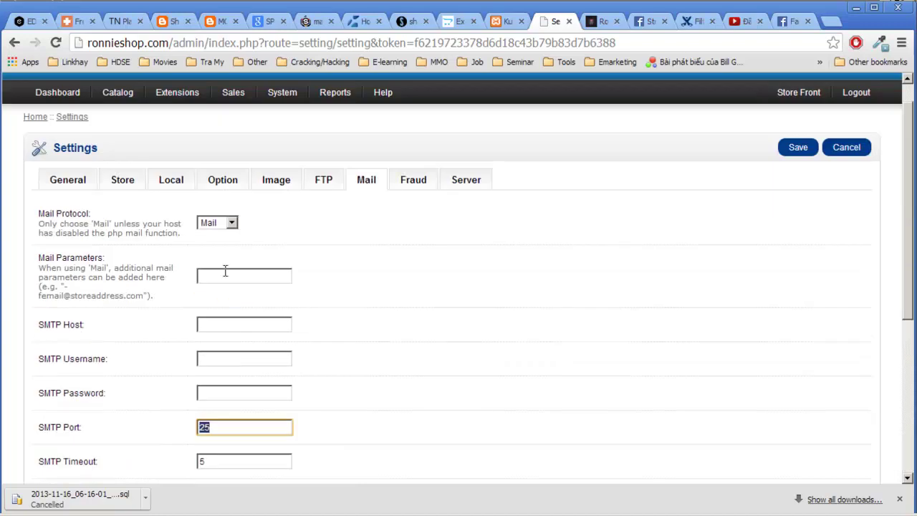
mouse_move(232, 124)
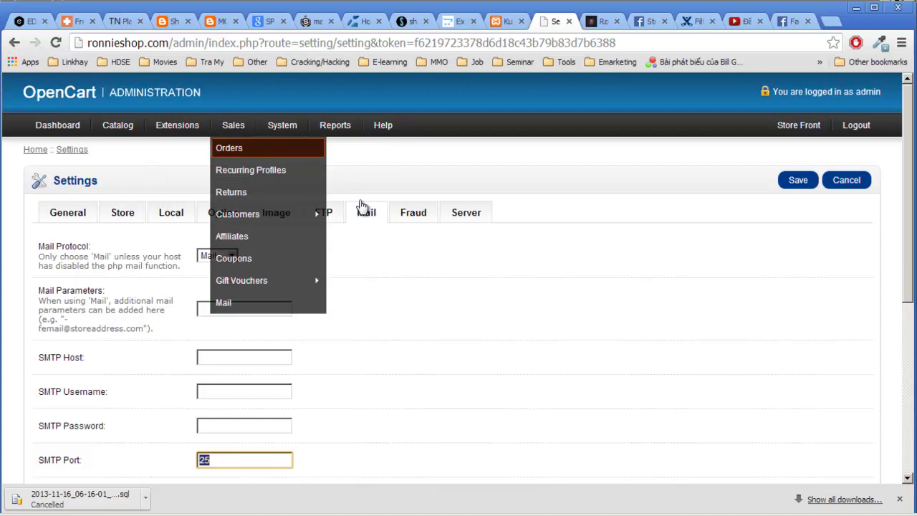
scroll(285, 270, "down", 2)
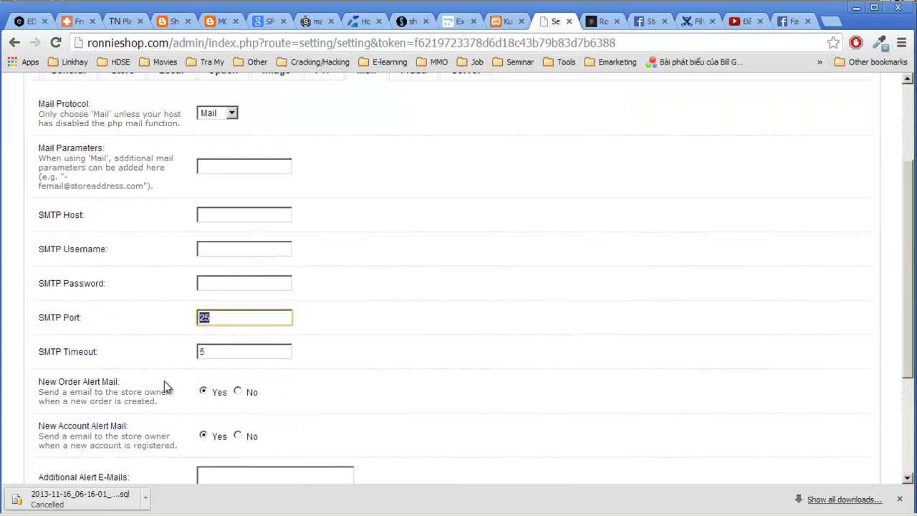
scroll(152, 368, "down", 3)
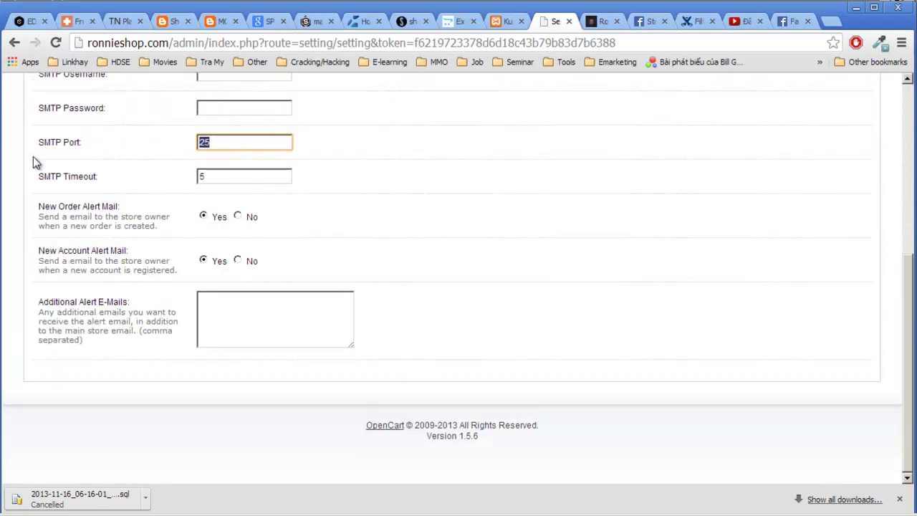
scroll(373, 276, "up", 5)
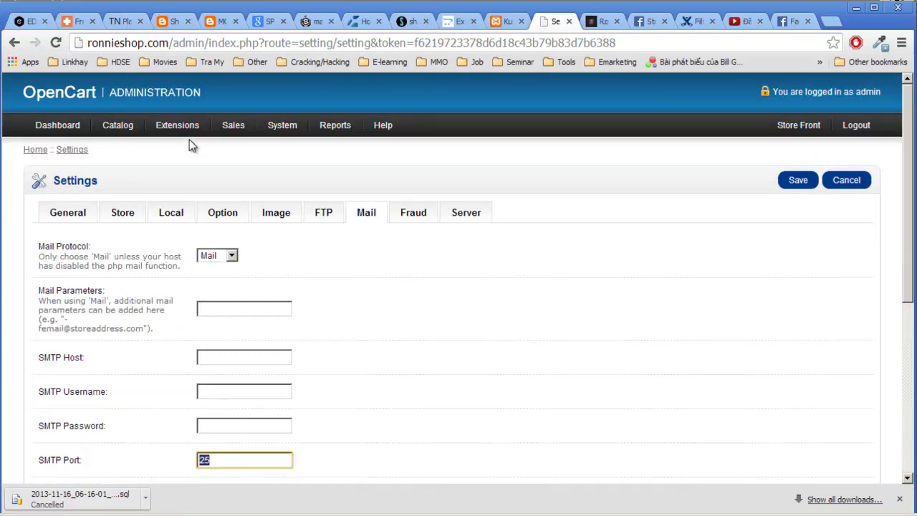
mouse_move(179, 125)
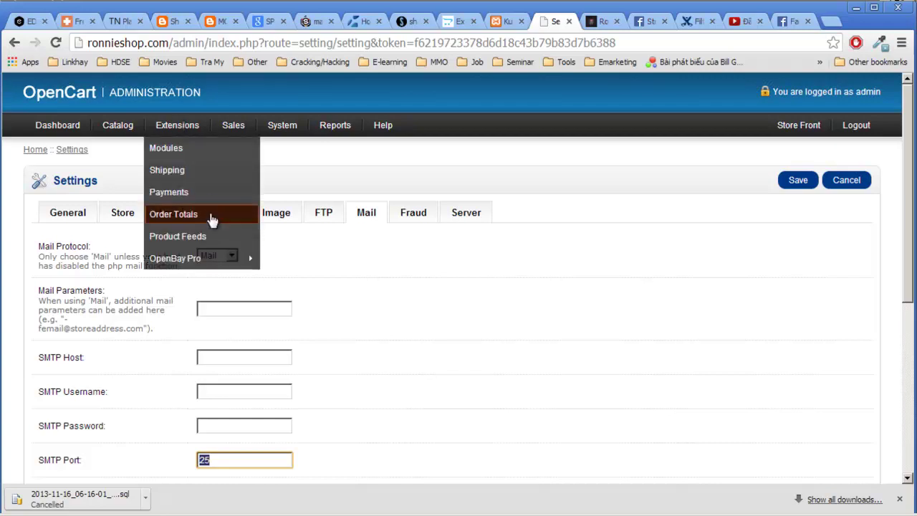
mouse_move(210, 264)
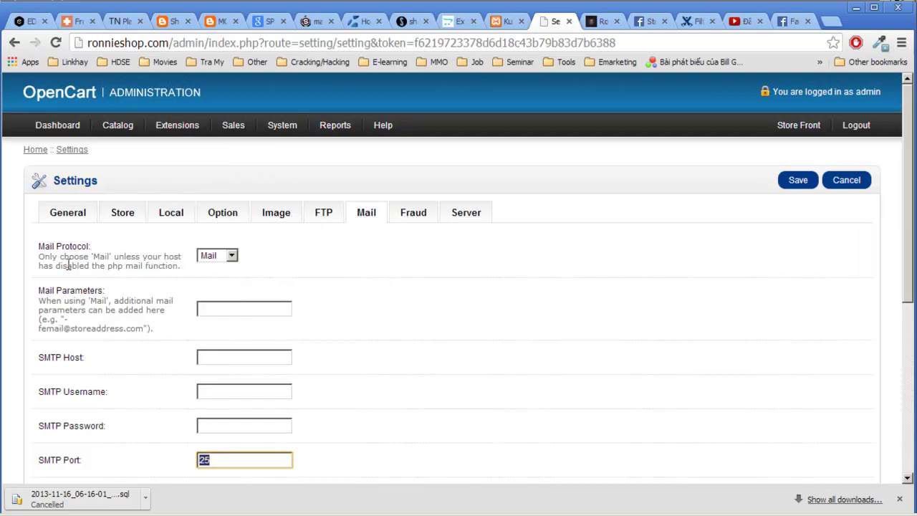
scroll(258, 331, "down", 5)
scroll(442, 242, "up", 5)
Switch to the Fraud settings and examine the MaxMind detection, license key, risk score and order status options, keeping Canceled selected.
left_click(412, 184)
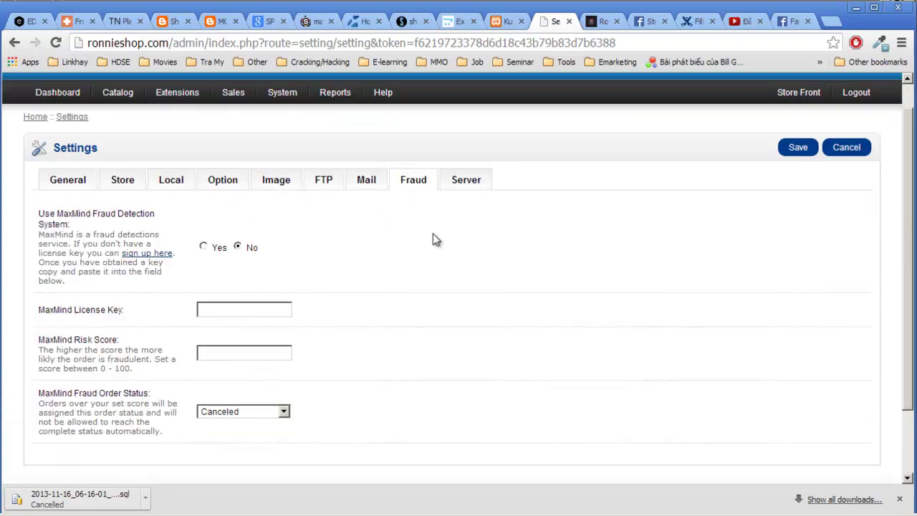
scroll(442, 285, "down", 2)
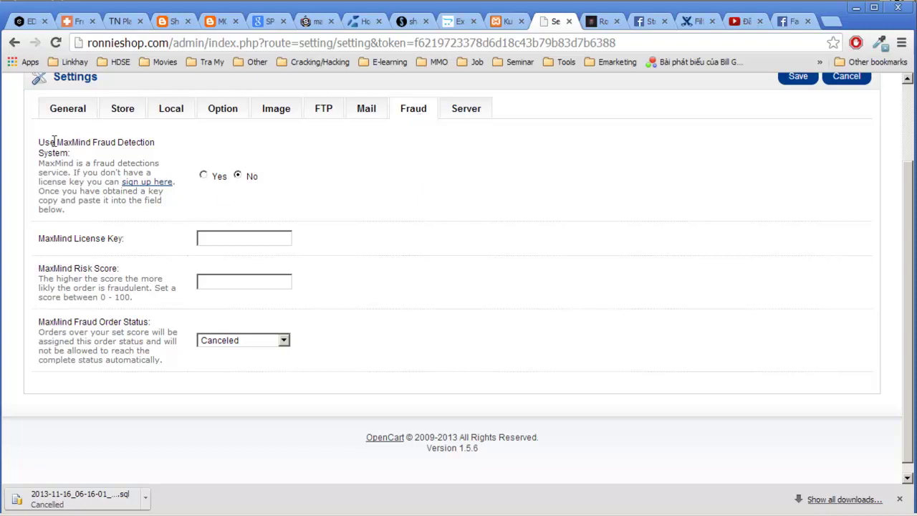
double_click(78, 144)
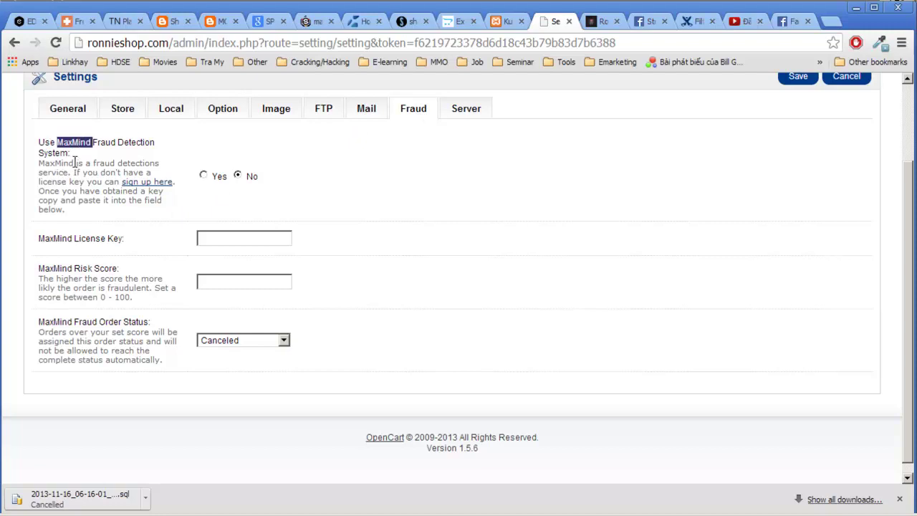
double_click(64, 164)
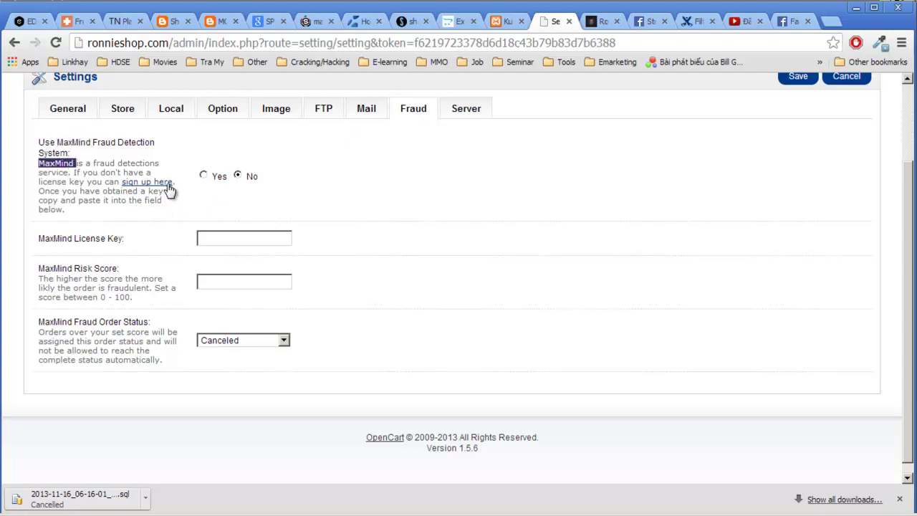
left_click(275, 242)
left_click(272, 281)
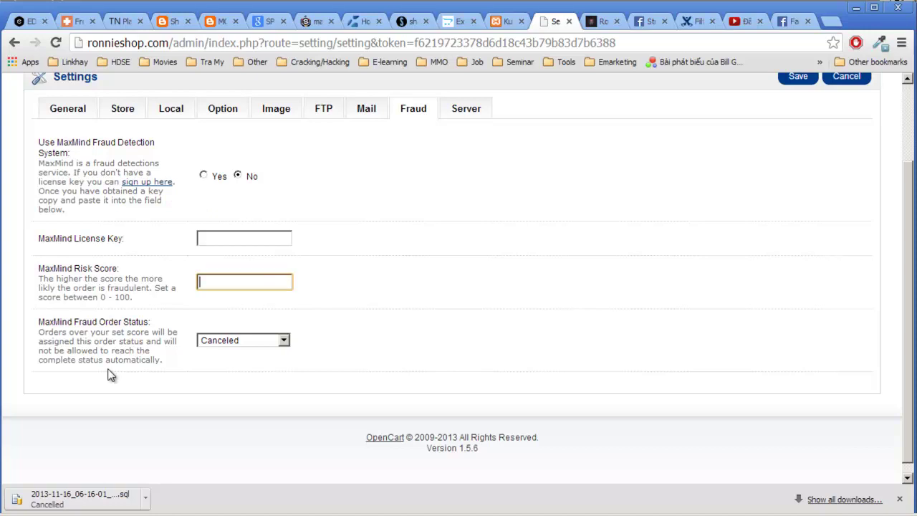
left_click(278, 342)
left_click(276, 349)
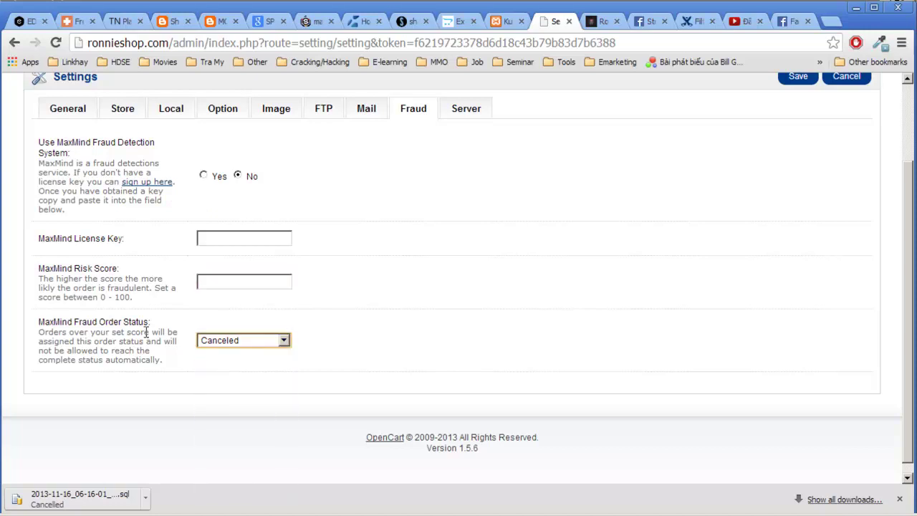
Switch to the Server settings and view the Use SSL, Use Shared Sessions, Robots and SEO URL options.
left_click(475, 115)
left_click(415, 113)
left_click(467, 113)
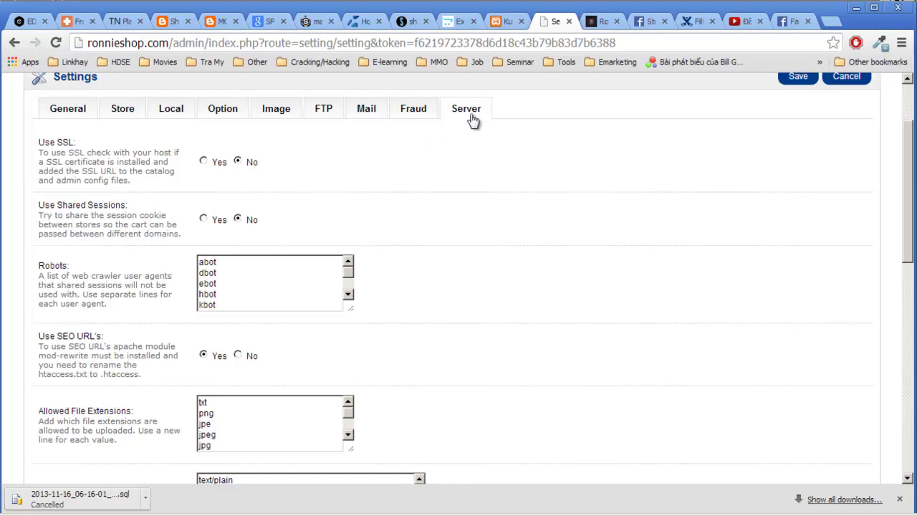
scroll(523, 151, "up", 1)
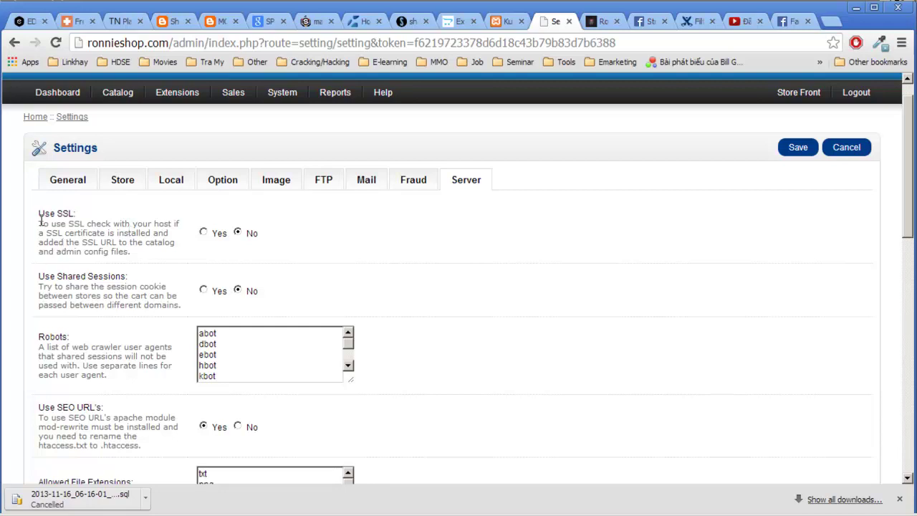
Read the description of the Use SSL option in the Server settings.
left_click_drag(40, 222, 140, 249)
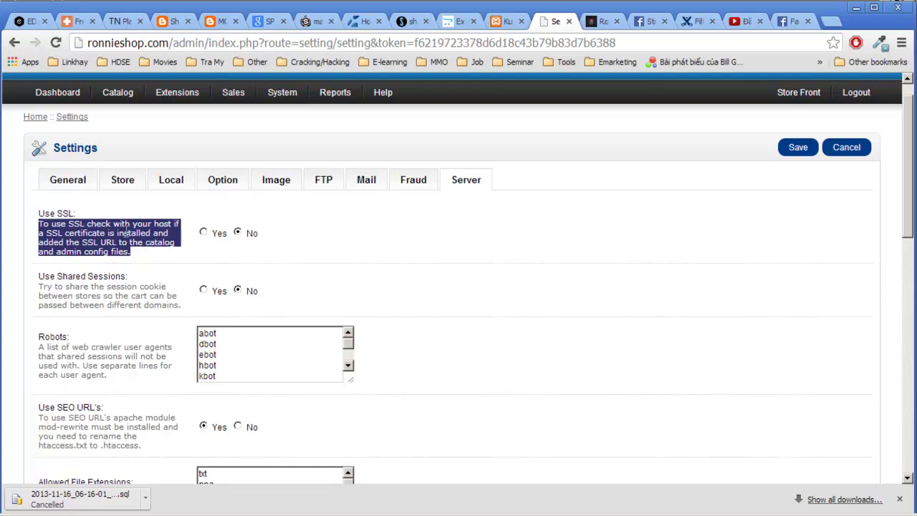
left_click(394, 254)
scroll(399, 253, "down", 1)
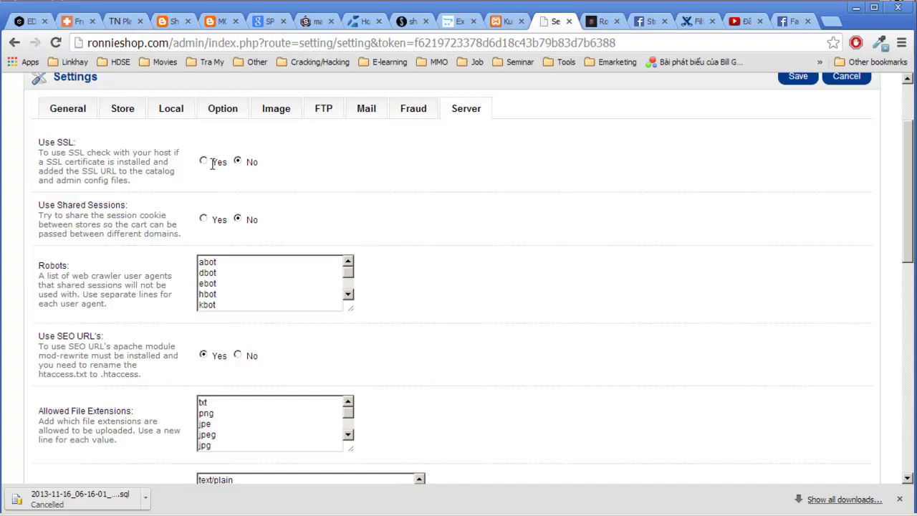
double_click(94, 44)
key("Home")
type("http")
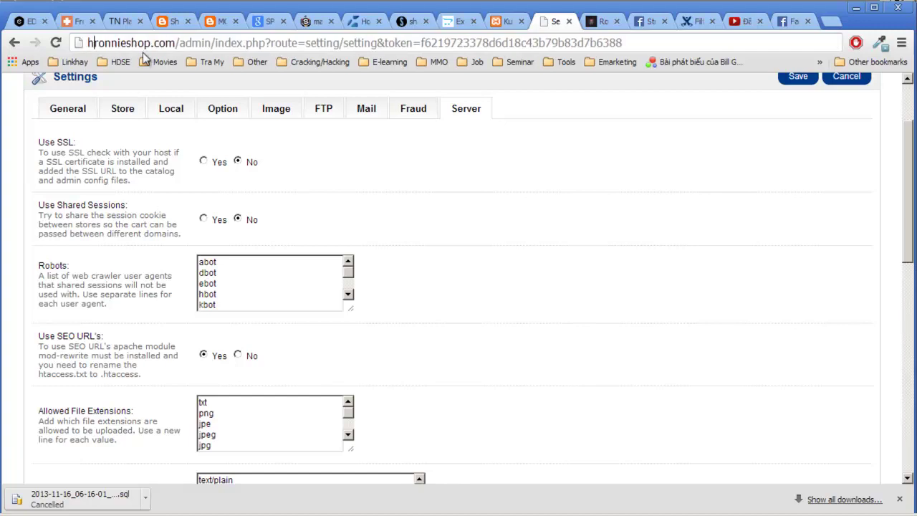
type("://")
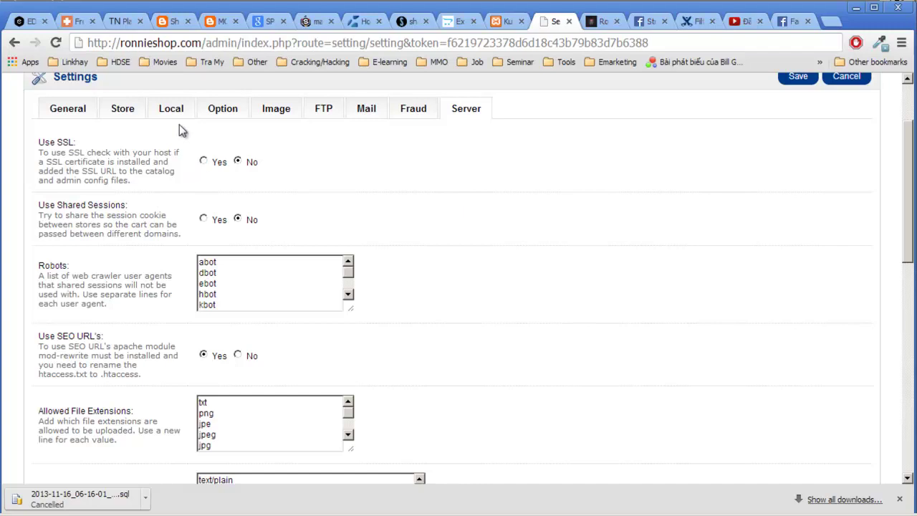
left_click(105, 42)
left_click(105, 43)
type("s")
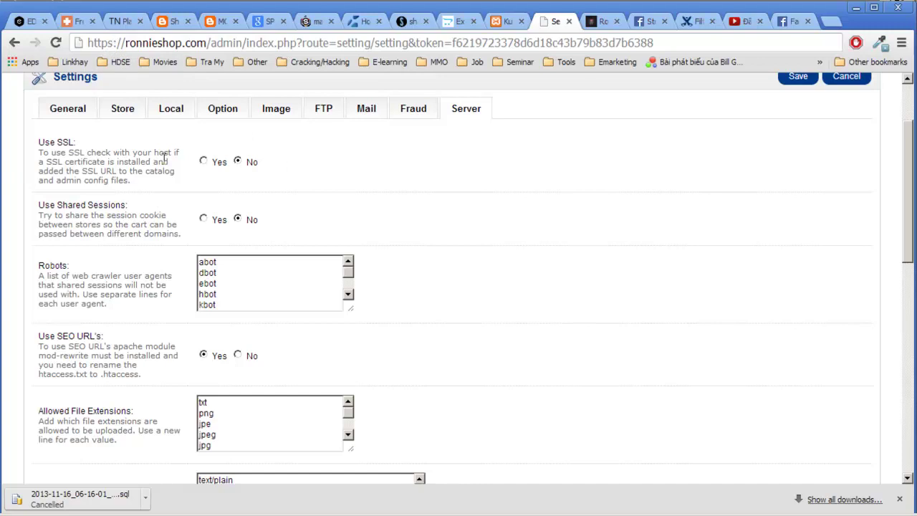
double_click(102, 43)
left_click_drag(125, 41, 36, 44)
key("BackSpace")
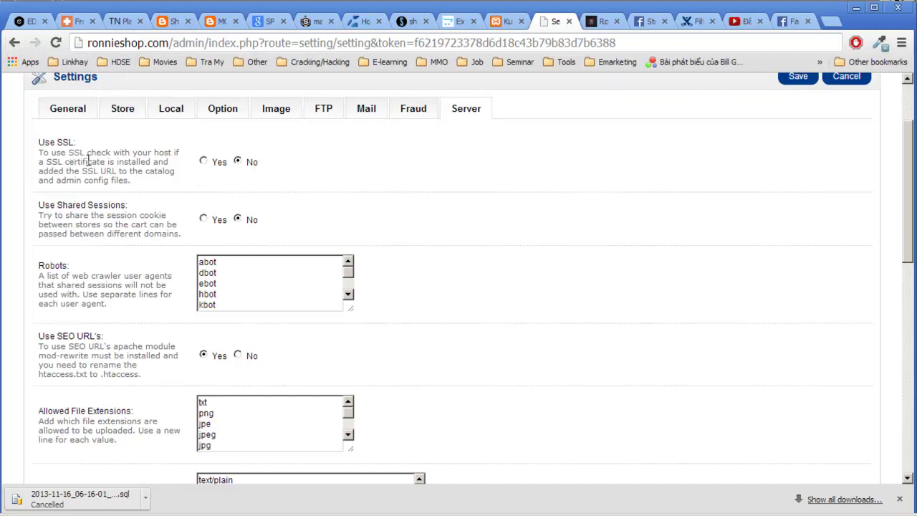
Examine the Use SSL option and its note about the certificate and the catalog and admin config files.
left_click_drag(41, 141, 283, 174)
left_click(284, 174)
left_click_drag(158, 189, 39, 142)
left_click(41, 141)
left_click_drag(160, 182, 39, 140)
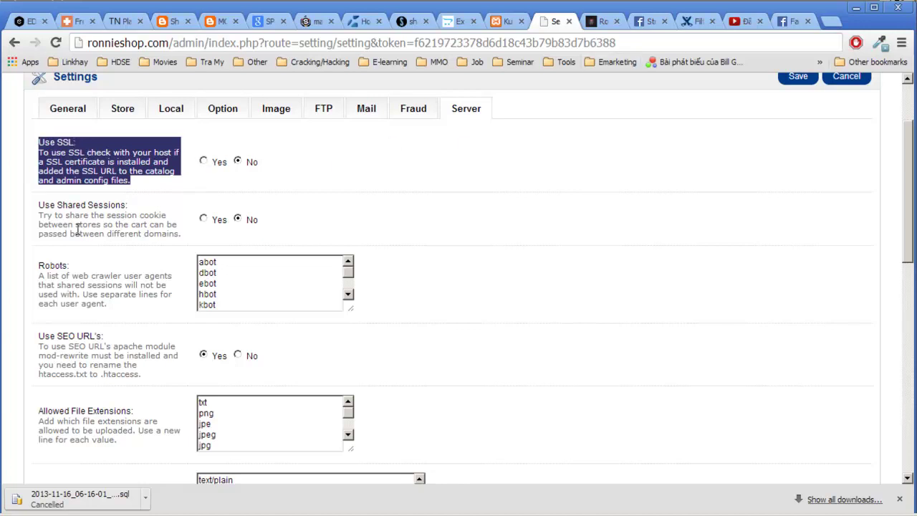
left_click(93, 161)
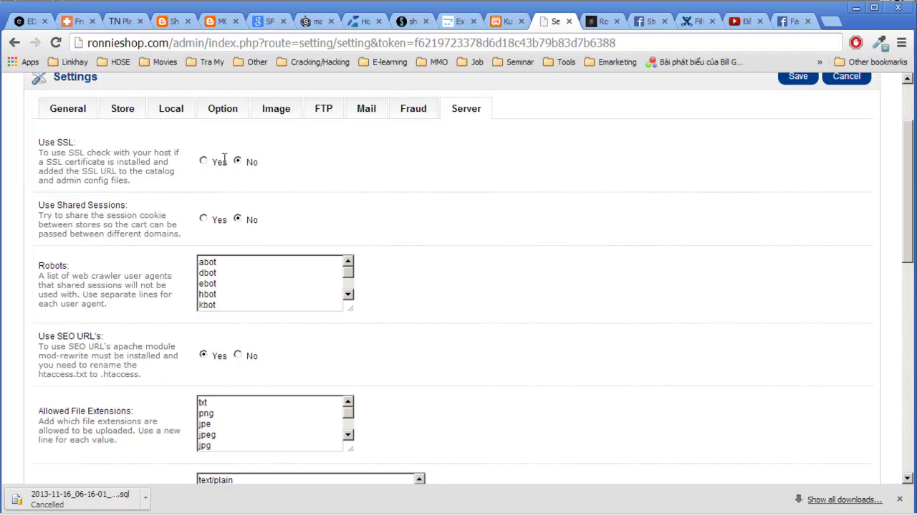
left_click_drag(137, 181, 43, 154)
left_click(161, 172)
scroll(161, 172, "down", 1)
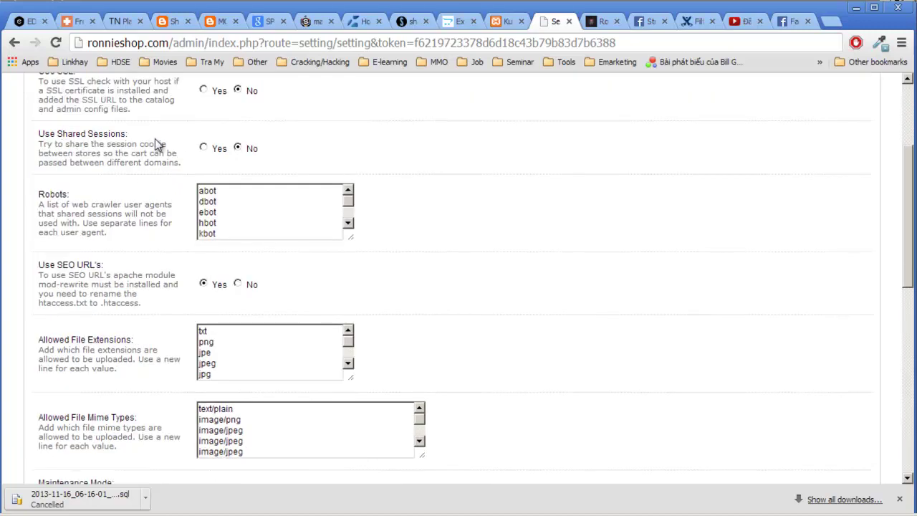
Examine the Use Shared Sessions option and its description alongside the Use SSL option.
left_click(94, 138)
scroll(268, 160, "up", 1)
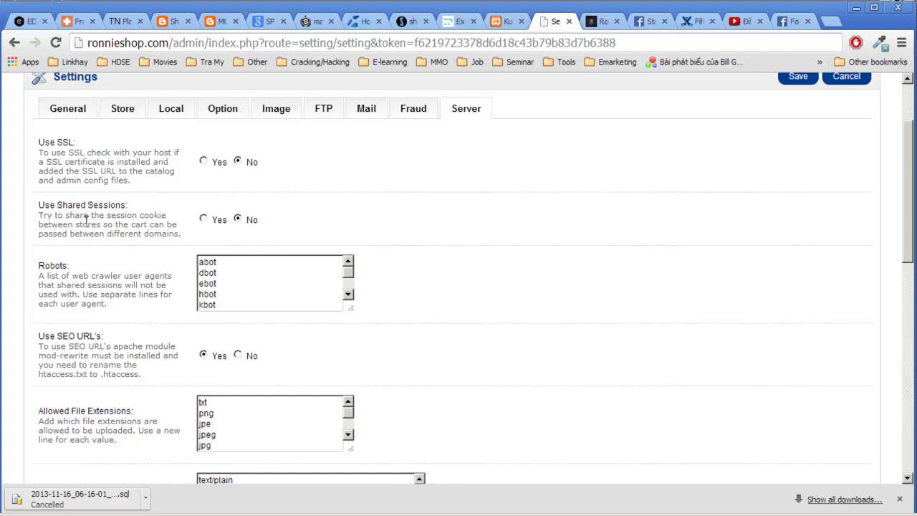
mouse_move(40, 206)
left_mouse_down()
mouse_move(126, 202)
mouse_move(39, 206)
left_mouse_up()
left_click(143, 203)
left_click(138, 211)
left_click_drag(271, 231, 40, 139)
left_click(86, 182)
Look through the Robots list and examine the Use SEO URL's option.
scroll(85, 182, "down", 1)
scroll(200, 202, "down", 1)
scroll(138, 229, "down", 1)
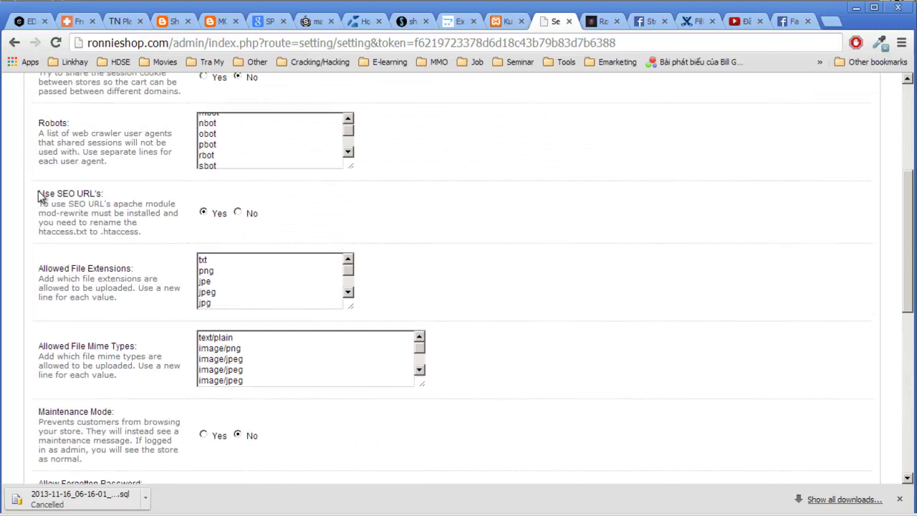
mouse_move(40, 193)
left_mouse_down()
mouse_move(107, 193)
mouse_move(41, 194)
left_mouse_up()
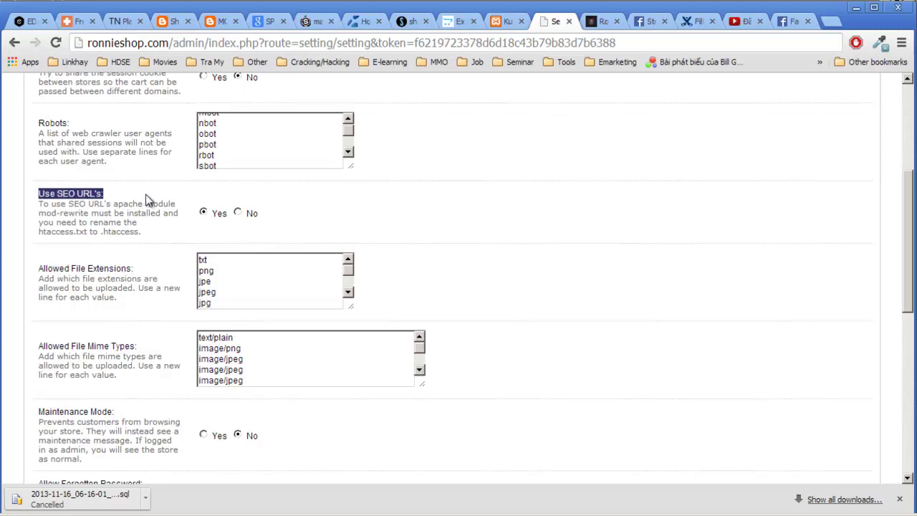
left_click(128, 219)
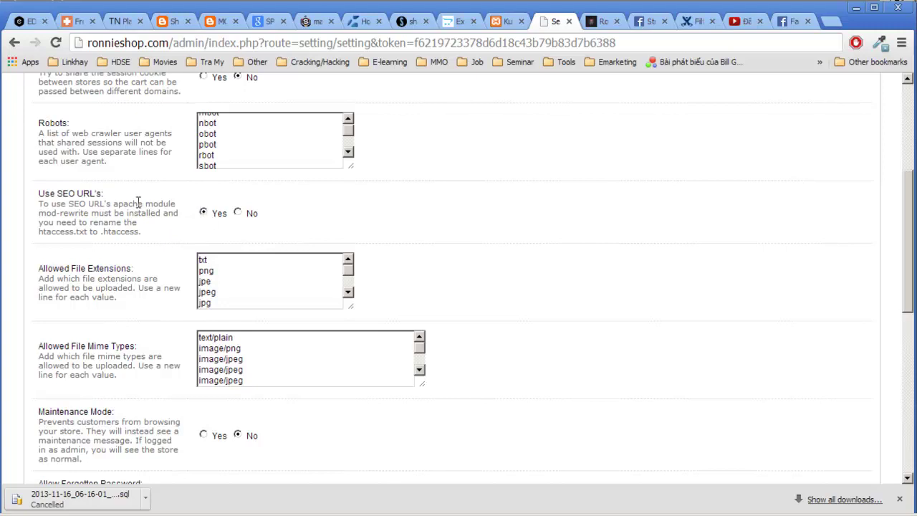
left_click_drag(77, 195, 101, 196)
Switch to the storefront, open the Túi Xách category and inspect the SEO keyword in its web address.
left_click(600, 21)
mouse_move(254, 282)
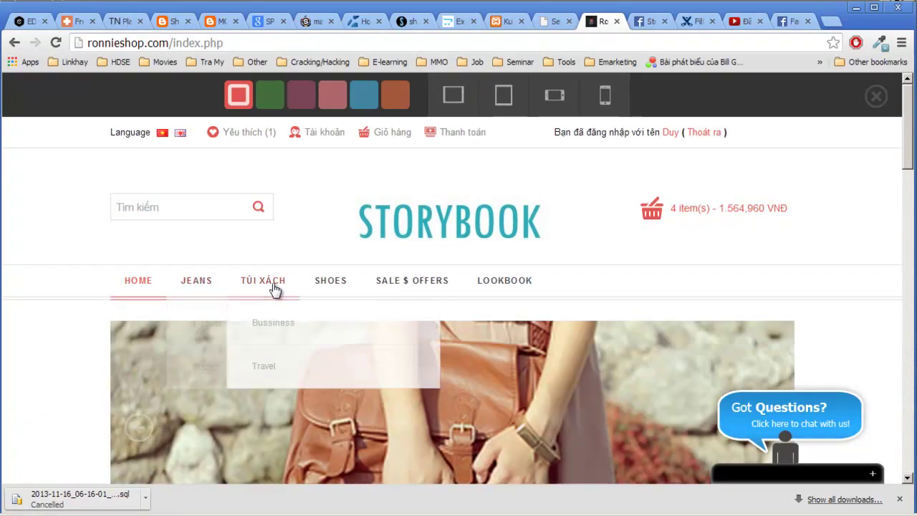
left_click(272, 288)
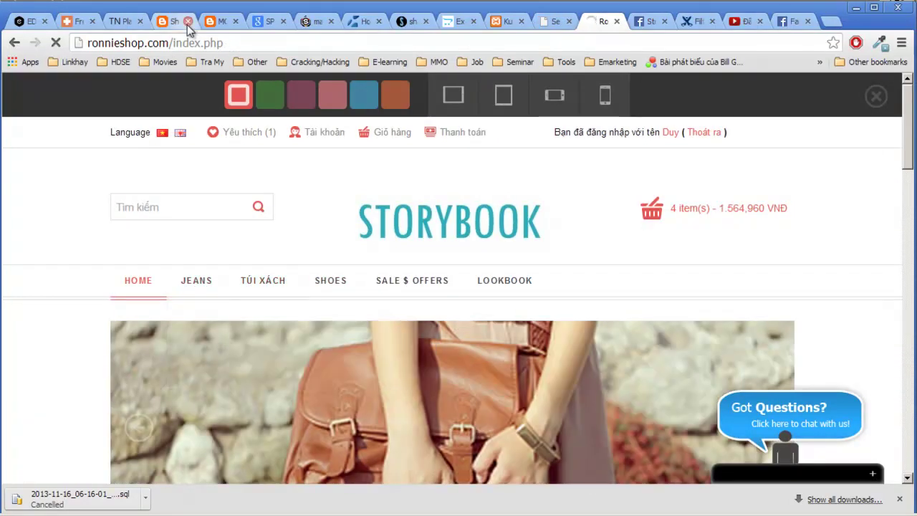
left_click_drag(173, 43, 227, 44)
left_click(174, 45)
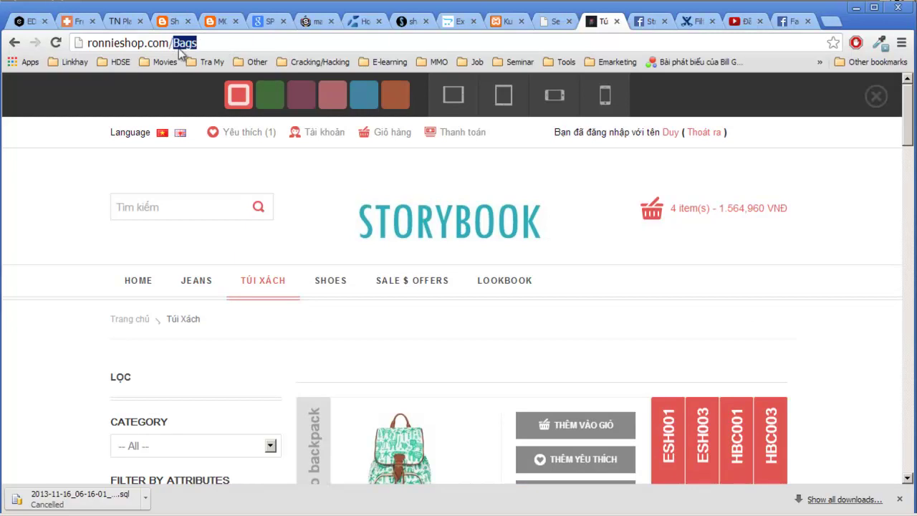
left_click(199, 44)
double_click(198, 44)
Compare the Use SEO URL's option in the settings with the Túi Xách category's address on the storefront.
left_click(553, 21)
left_click(364, 231)
scroll(369, 233, "down", 1)
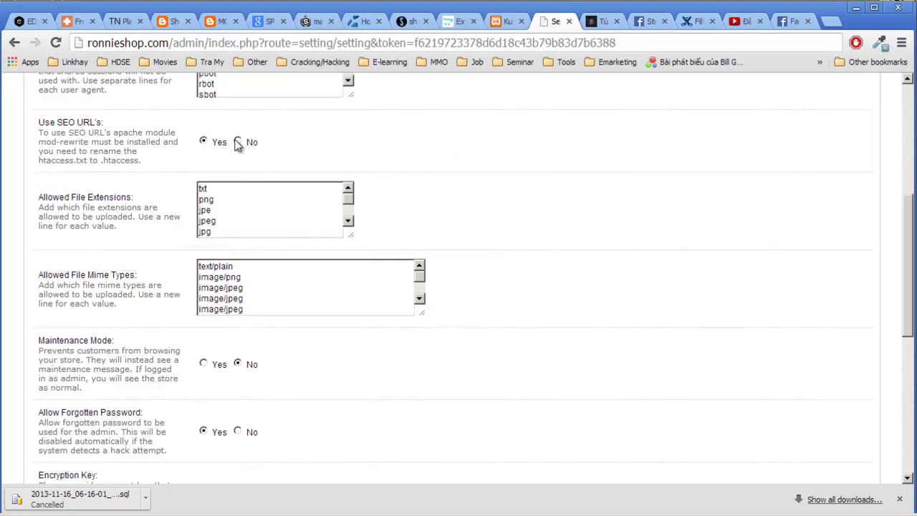
left_click(598, 20)
left_click(173, 43)
left_click_drag(174, 43, 231, 37)
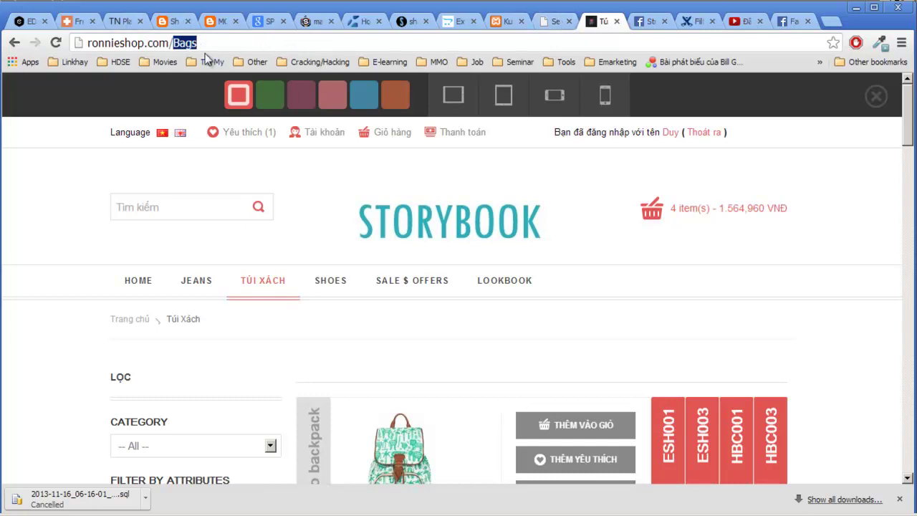
left_click(556, 21)
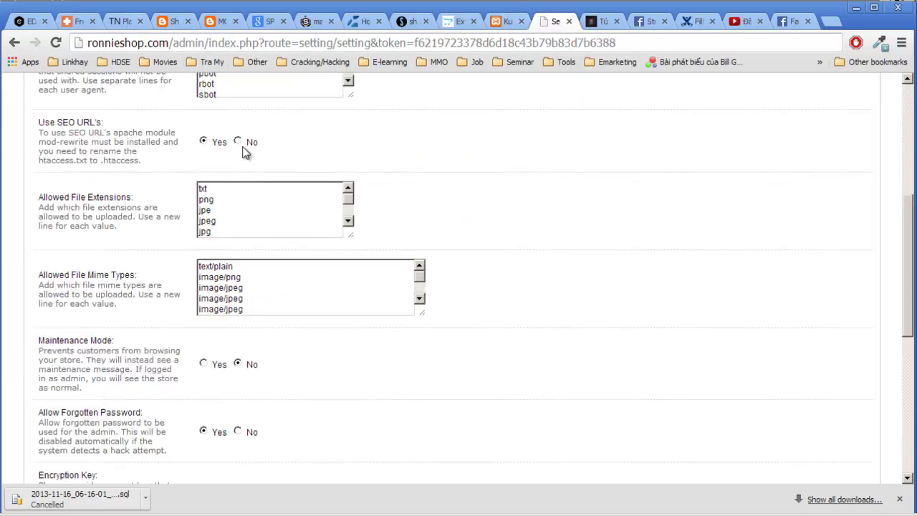
scroll(573, 265, "up", 1)
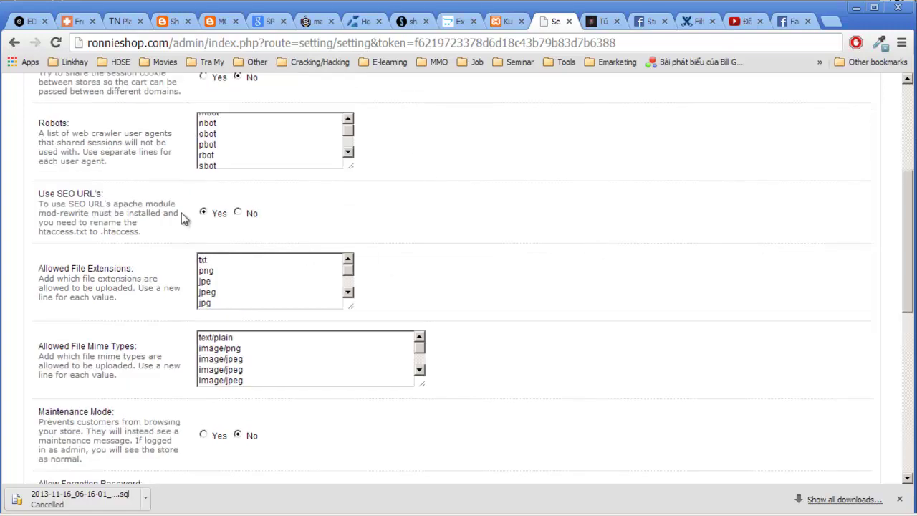
Look past the allowed file extensions and mime types and examine the Maintenance Mode option.
scroll(262, 210, "down", 1)
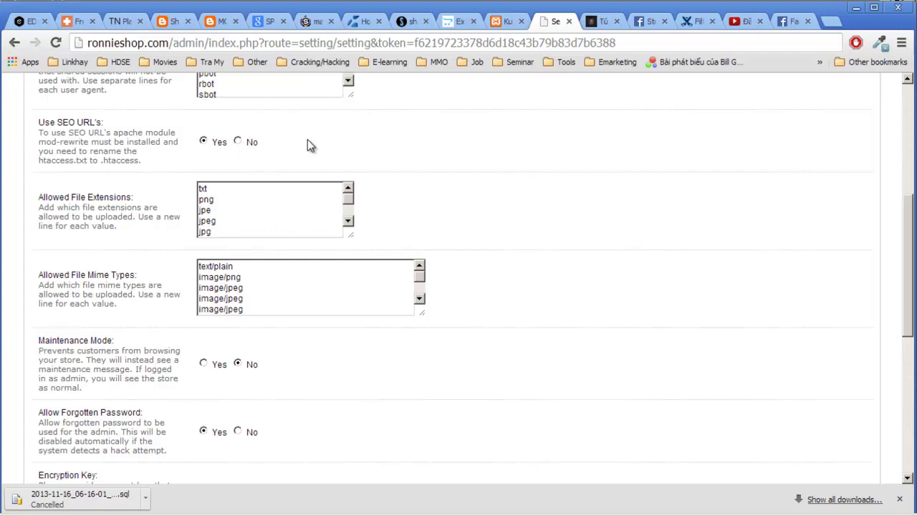
scroll(480, 239, "down", 2)
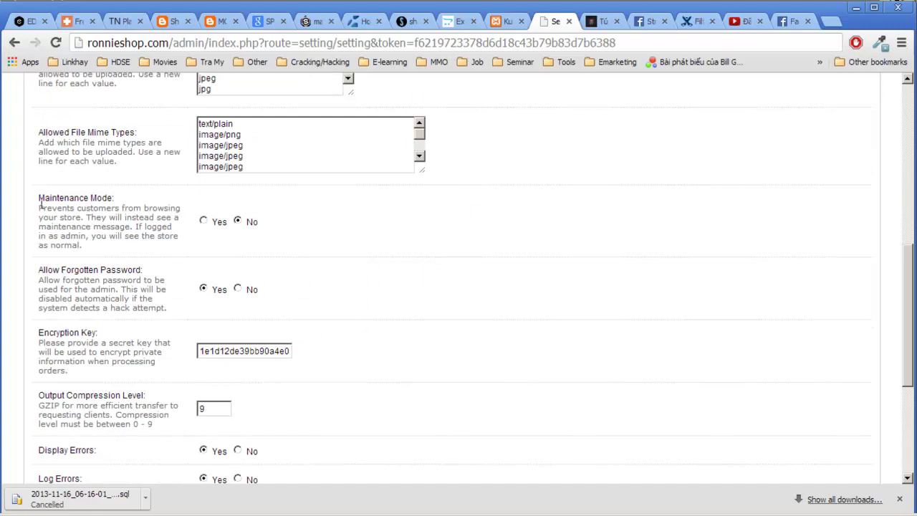
left_click_drag(40, 202, 127, 196)
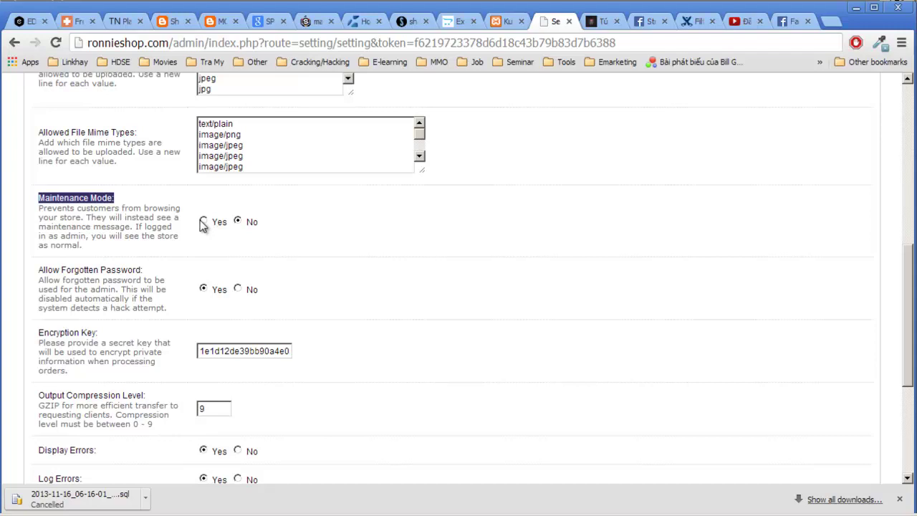
left_click(384, 221)
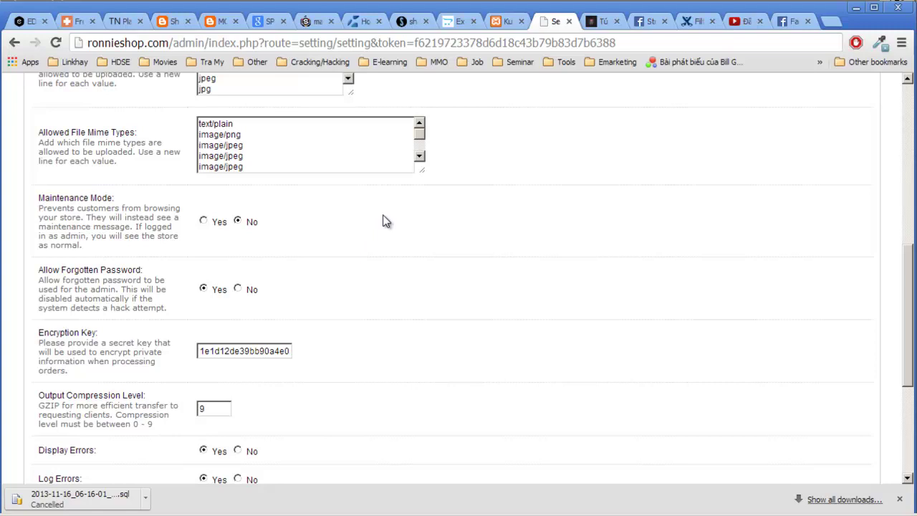
scroll(385, 220, "down", 1)
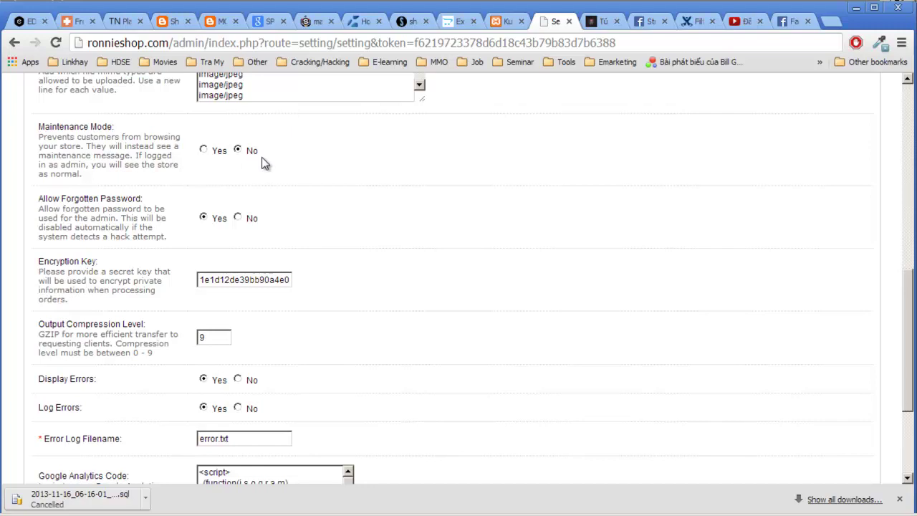
Examine the Output Compression Level option, its allowed range and its value field.
scroll(428, 257, "down", 3)
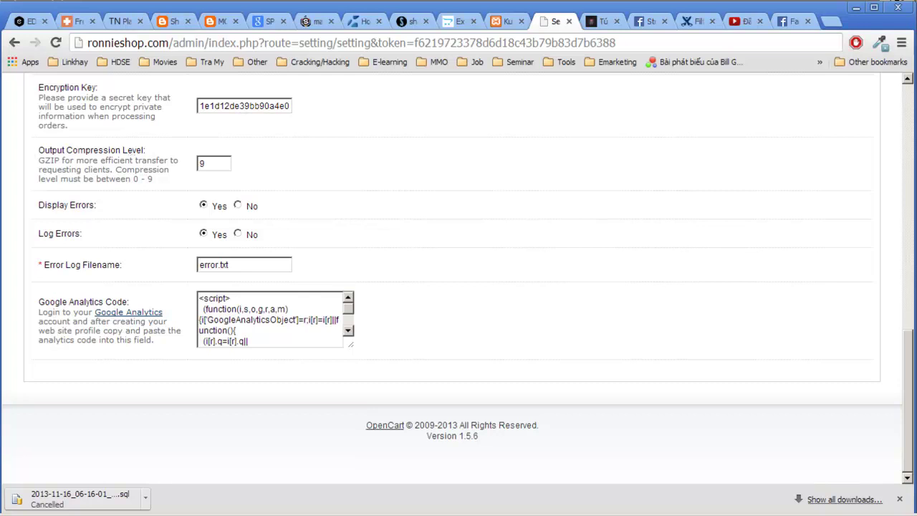
left_click_drag(39, 150, 146, 147)
left_click(164, 149)
left_click_drag(133, 179, 158, 185)
left_click(137, 180)
double_click(135, 179)
left_click(205, 164)
double_click(45, 160)
left_click(54, 159)
left_click(206, 161)
left_click(222, 160)
scroll(310, 229, "up", 15)
scroll(476, 251, "down", 15)
Look through the tracking script in the Google Analytics Code field without changing it.
left_click_drag(39, 301, 130, 300)
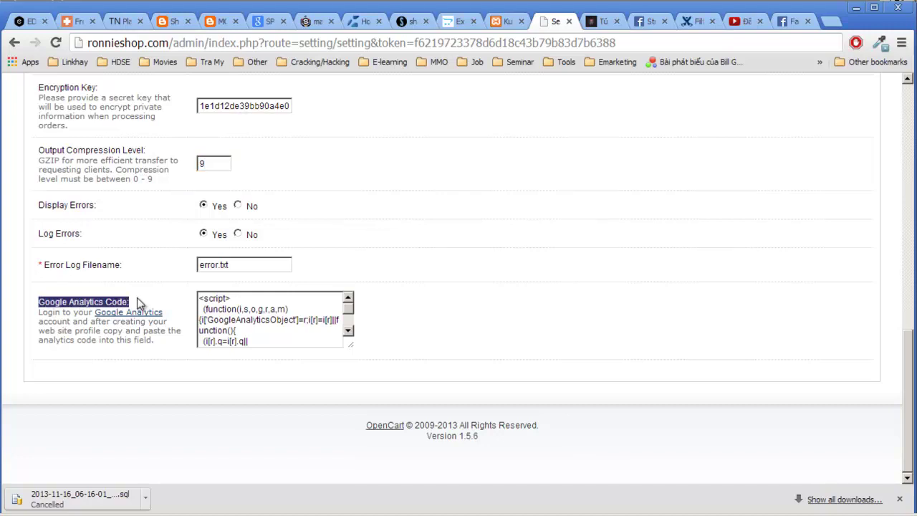
left_click(266, 331)
scroll(268, 330, "down", 5)
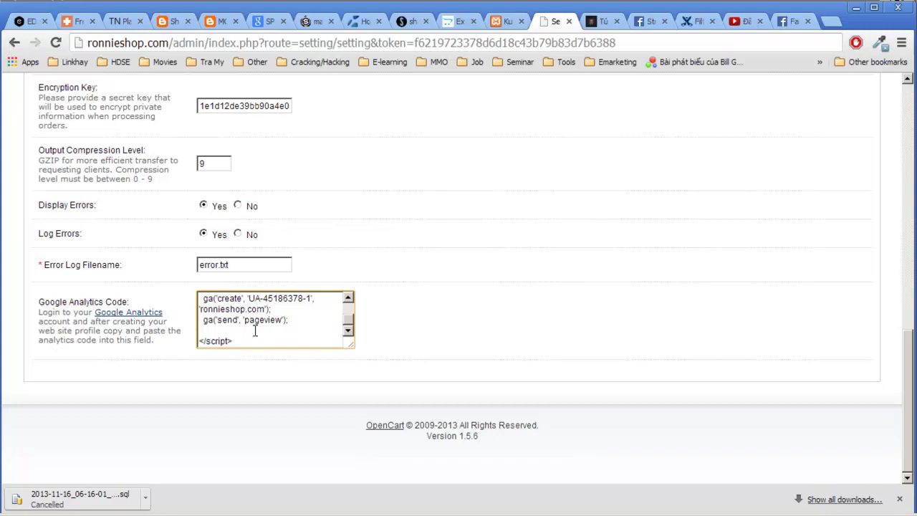
scroll(254, 331, "up", 8)
scroll(255, 334, "down", 3)
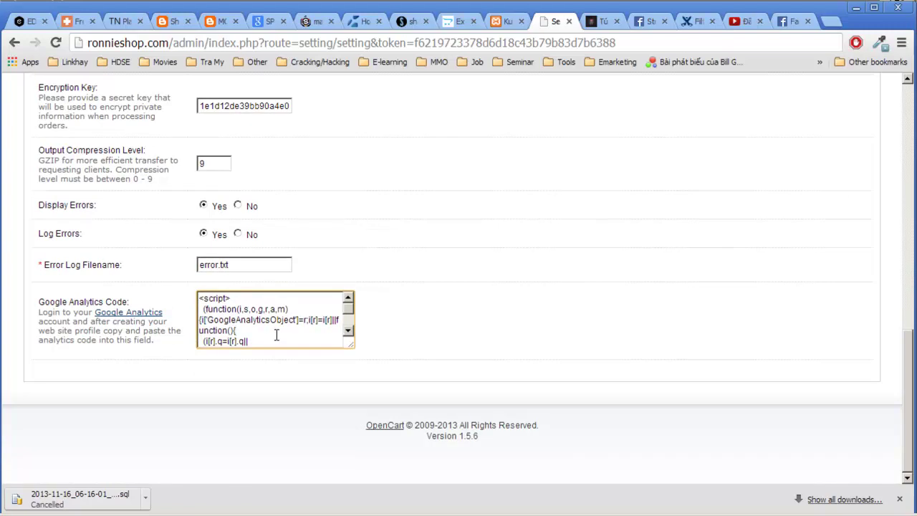
left_click_drag(276, 334, 203, 289)
left_click(538, 248)
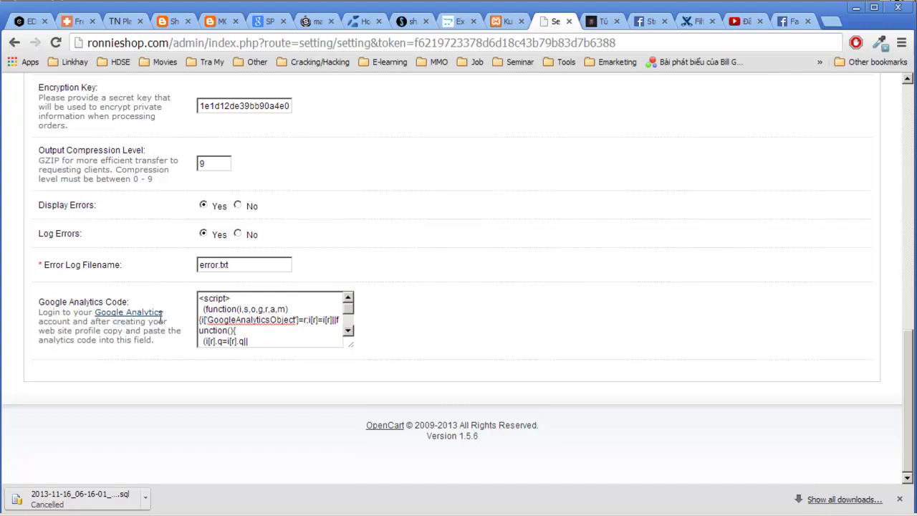
Leave the Server settings and open the Layouts page of the system's Design section.
scroll(156, 317, "up", 3)
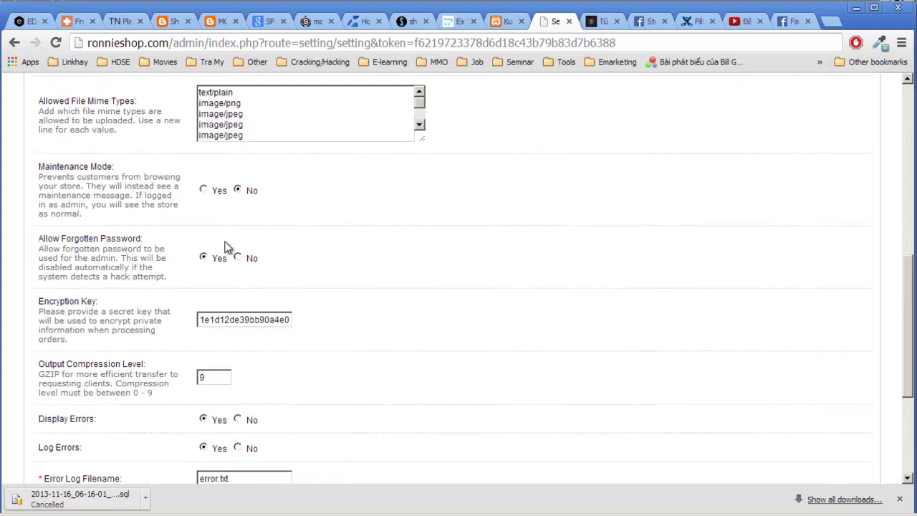
scroll(231, 245, "up", 6)
scroll(231, 240, "up", 1)
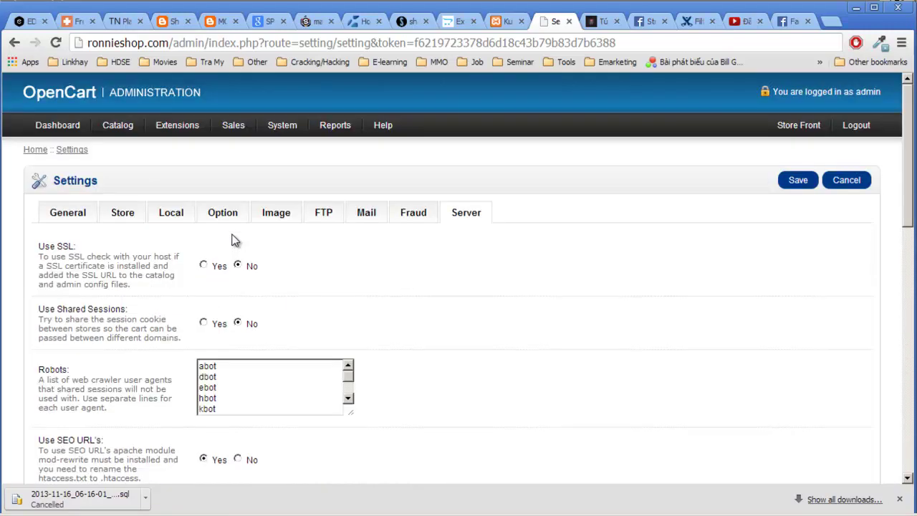
mouse_move(201, 127)
scroll(342, 343, "down", 4)
scroll(502, 336, "up", 4)
mouse_move(272, 128)
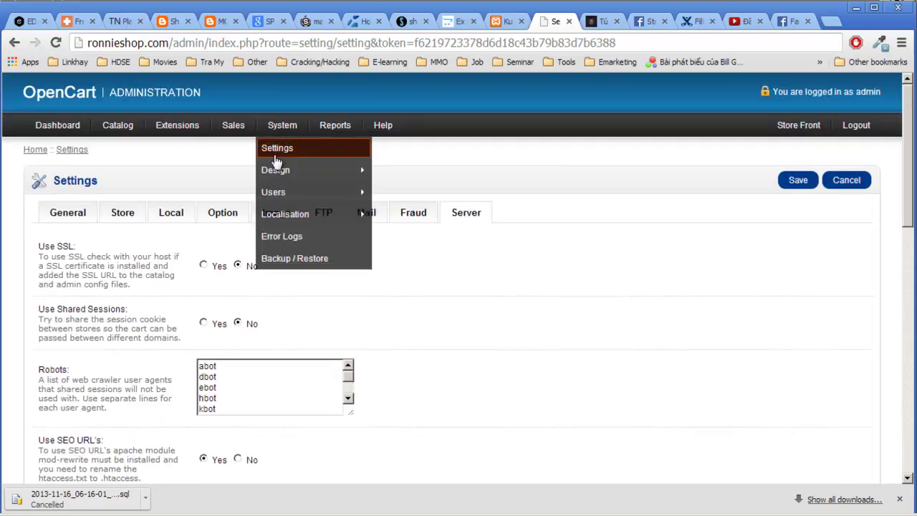
mouse_move(275, 172)
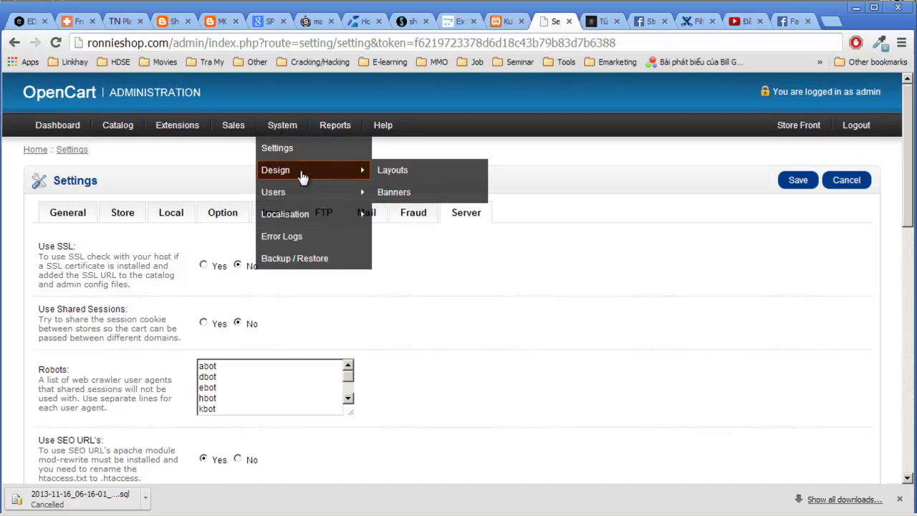
left_click(432, 179)
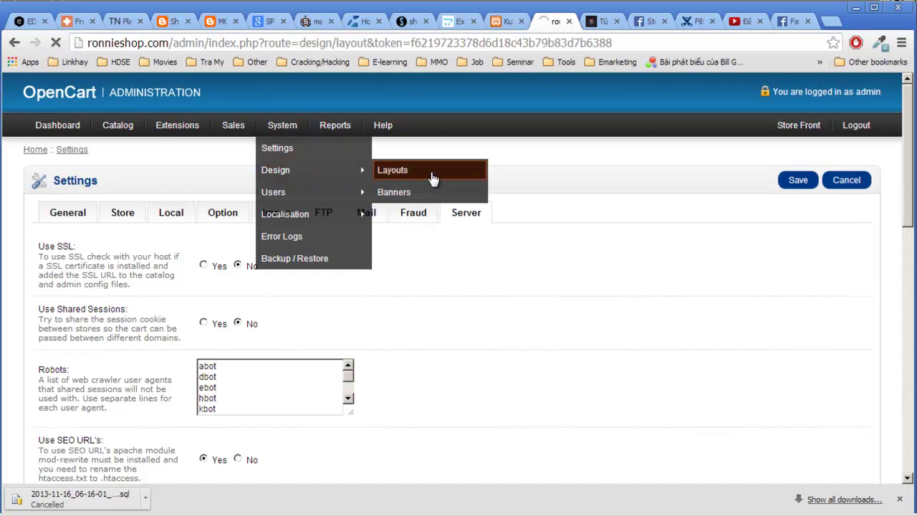
Open the form for a new layout, add a route row to examine its store choices, and leave the form unsaved.
scroll(430, 179, "down", 2)
scroll(430, 176, "up", 1)
left_click(795, 131)
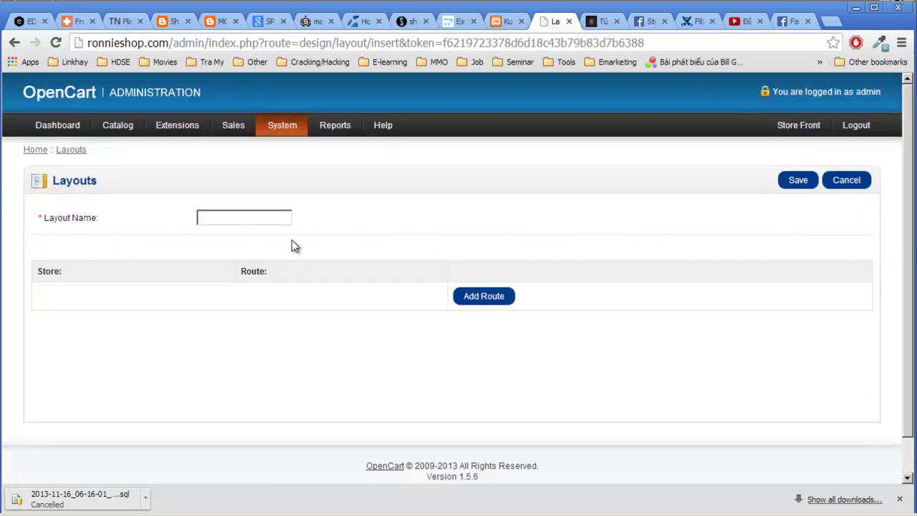
left_click(483, 296)
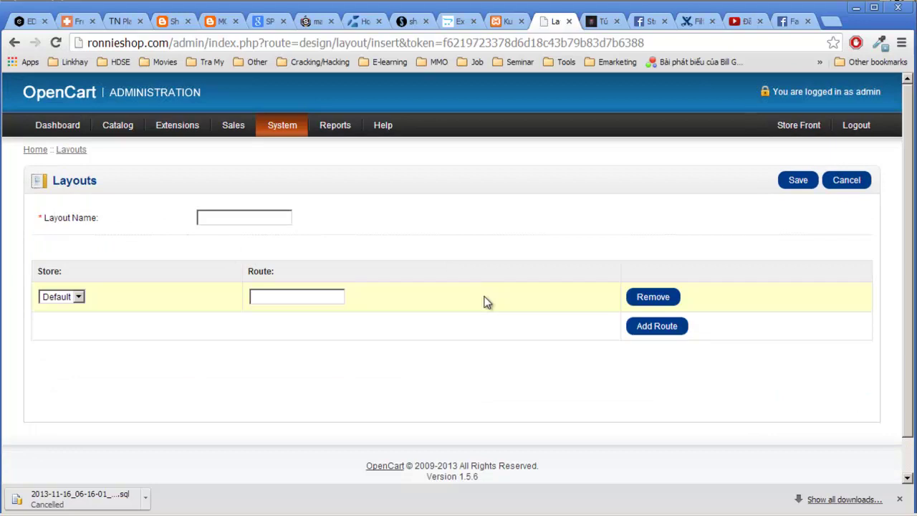
left_click(79, 298)
left_click(80, 299)
left_click(77, 296)
left_click(108, 295)
left_click(263, 217)
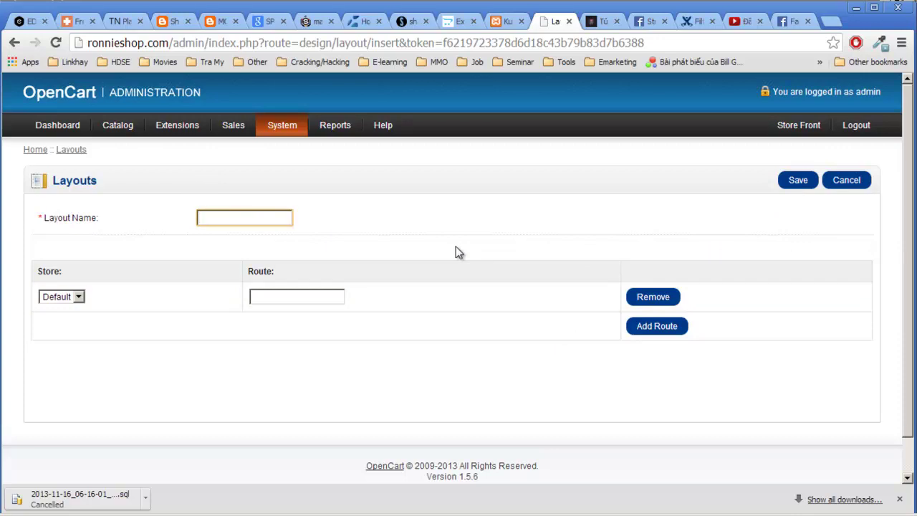
left_click(843, 182)
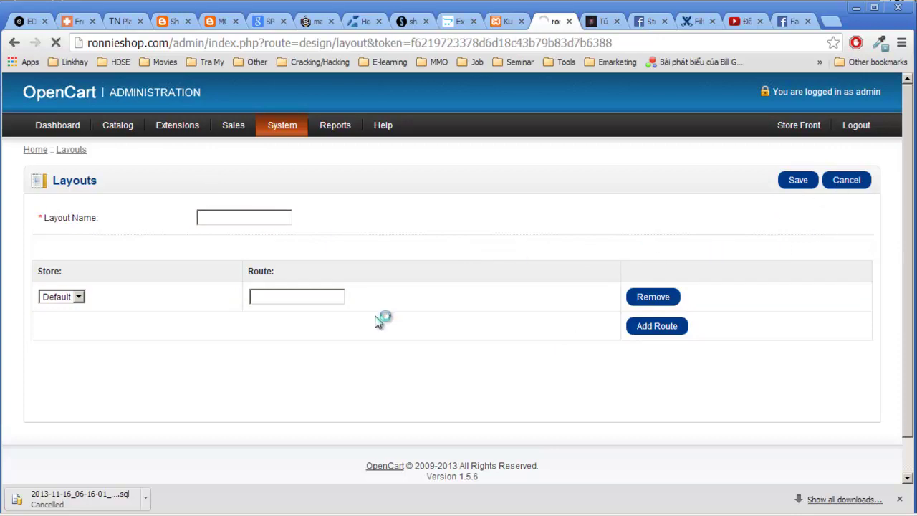
Return to a blank layout form, examine the Store and Route fields of an added route, and cancel it.
scroll(358, 315, "down", 1)
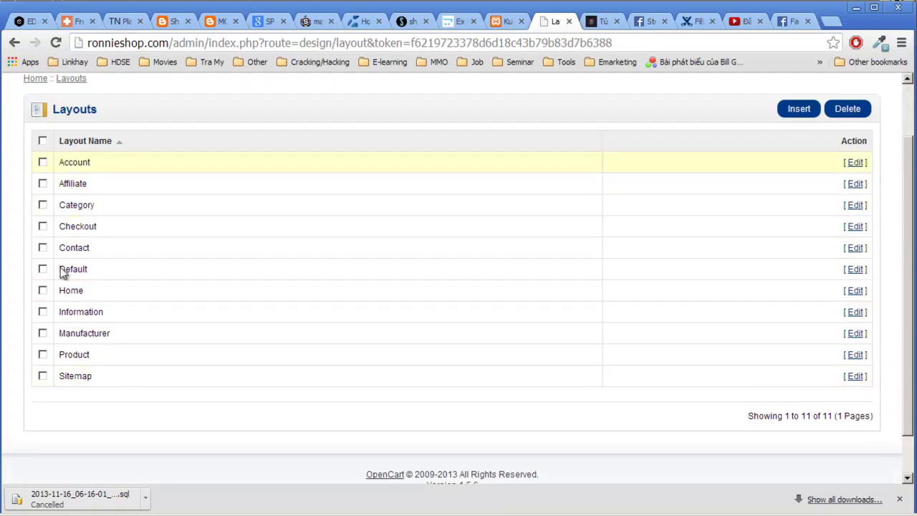
left_click(798, 109)
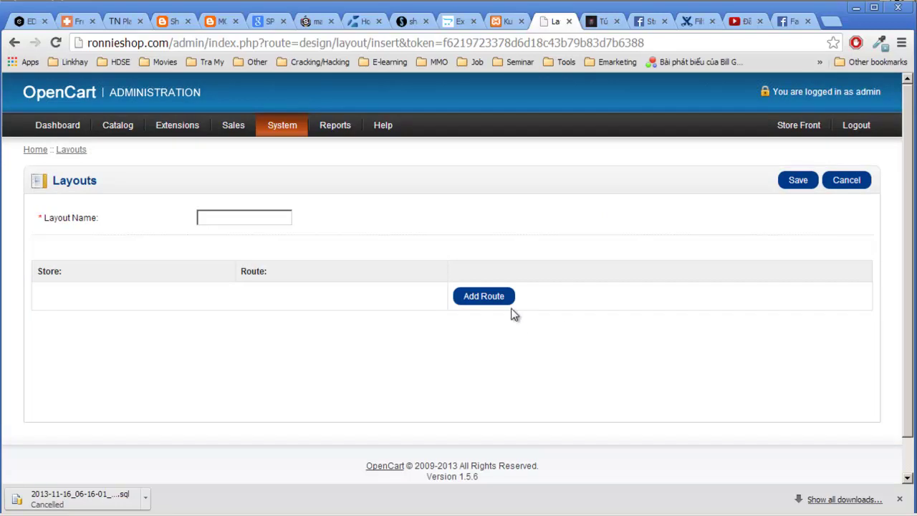
left_click(480, 297)
left_click(78, 295)
left_click(315, 303)
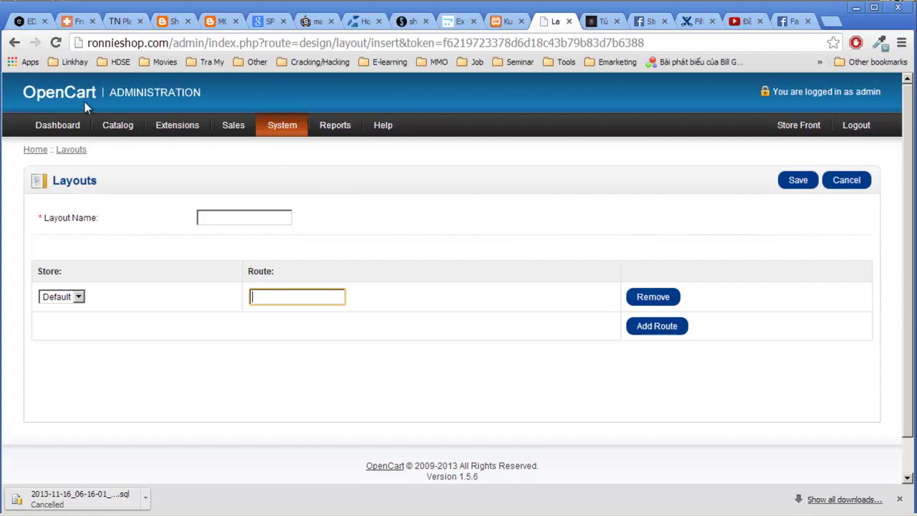
left_click(845, 180)
Look over the layout list, and open the Design section's Banners page to read the banner names.
scroll(86, 336, "down", 3)
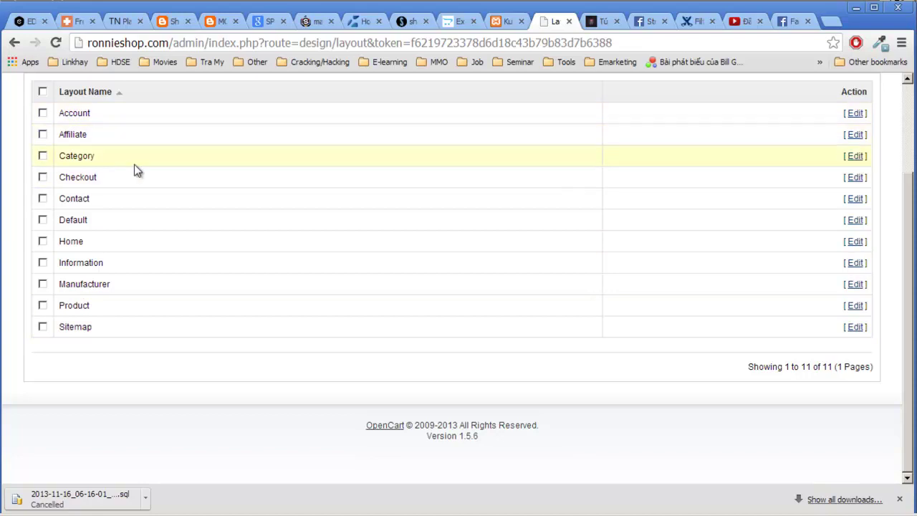
scroll(337, 223, "up", 3)
mouse_move(293, 129)
mouse_move(289, 187)
left_click(399, 194)
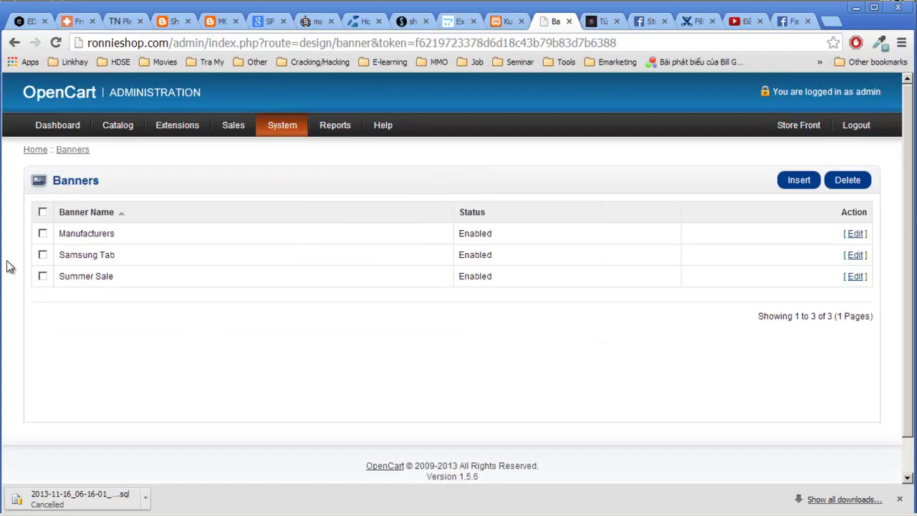
double_click(86, 235)
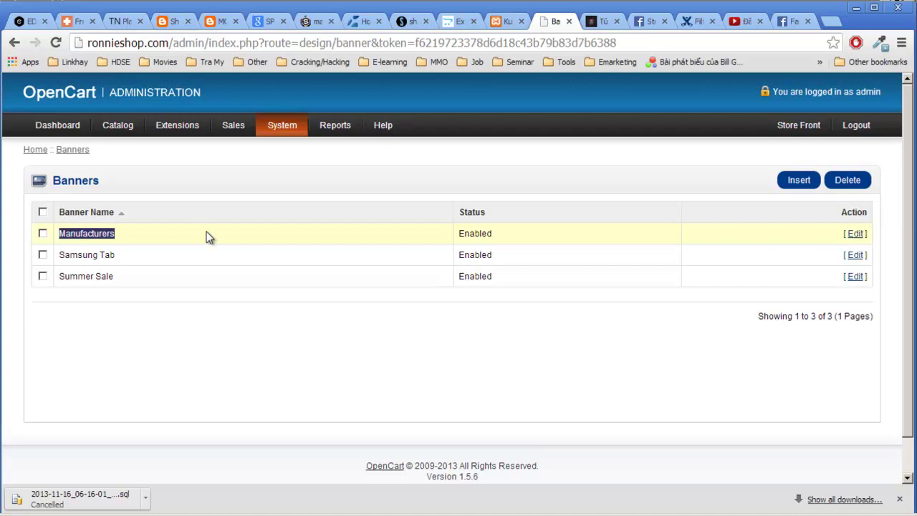
double_click(79, 255)
left_click(112, 260)
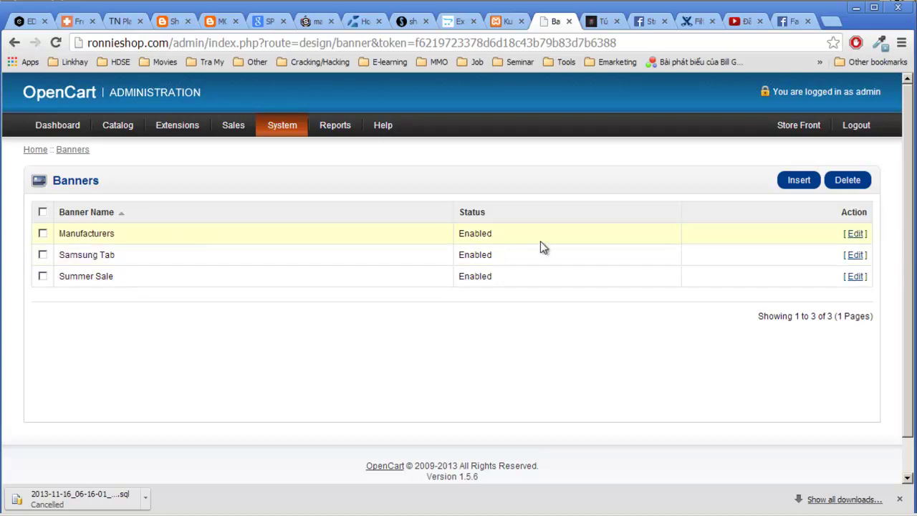
Open the Manufacturers banner for editing and look through its status, titles, links and images.
left_click(856, 234)
scroll(501, 250, "down", 2)
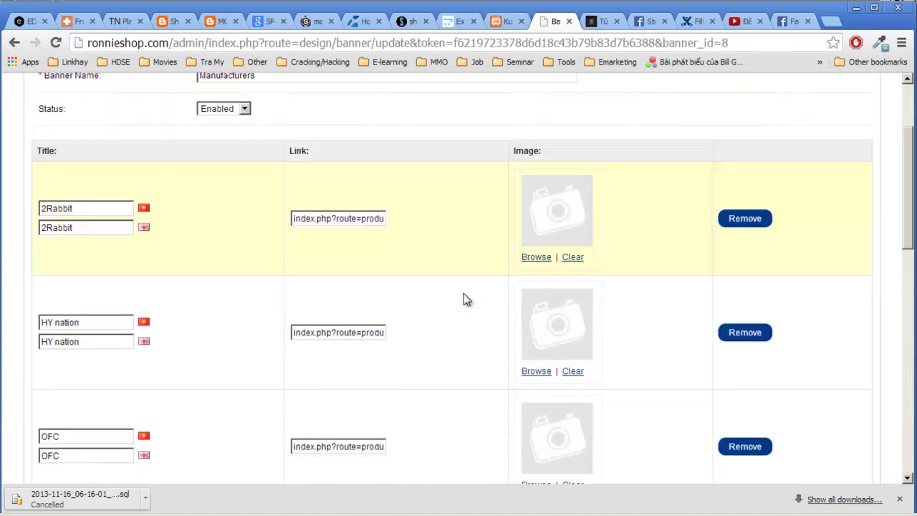
scroll(525, 238, "down", 8)
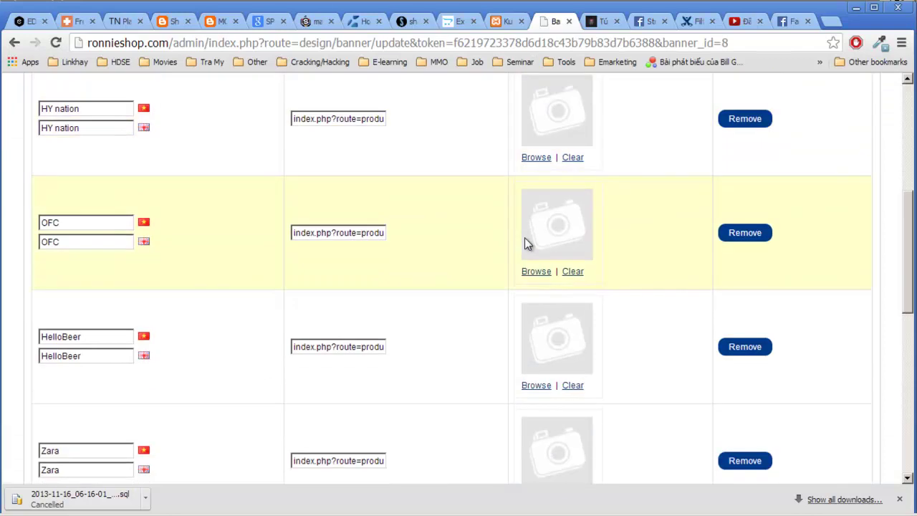
scroll(525, 240, "down", 3)
scroll(501, 240, "up", 10)
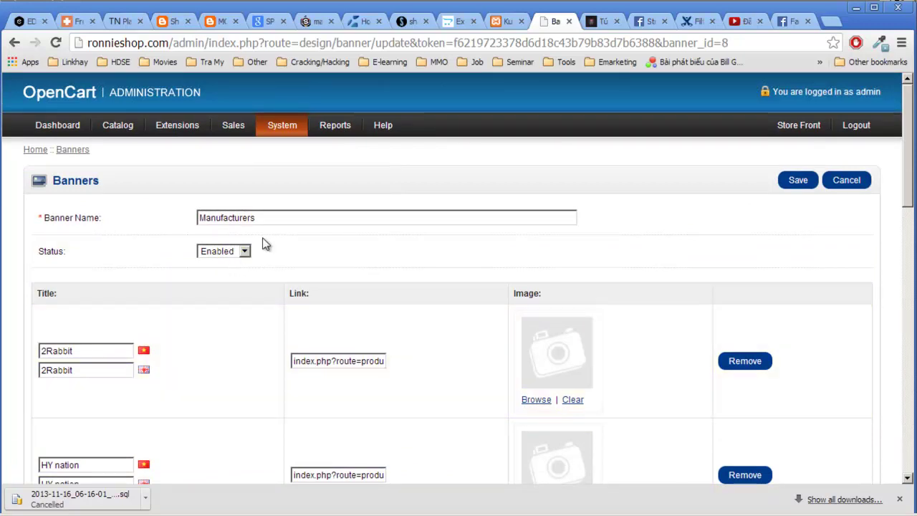
mouse_move(285, 134)
mouse_move(294, 222)
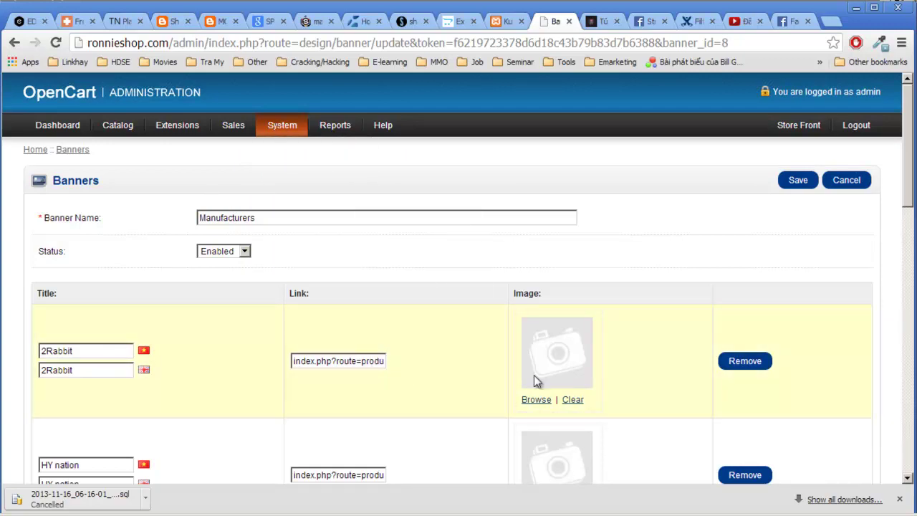
scroll(549, 429, "down", 4)
scroll(549, 429, "down", 3)
scroll(371, 344, "up", 10)
Open the Users page to view the admin accounts, and switch to the User Groups page.
mouse_move(304, 195)
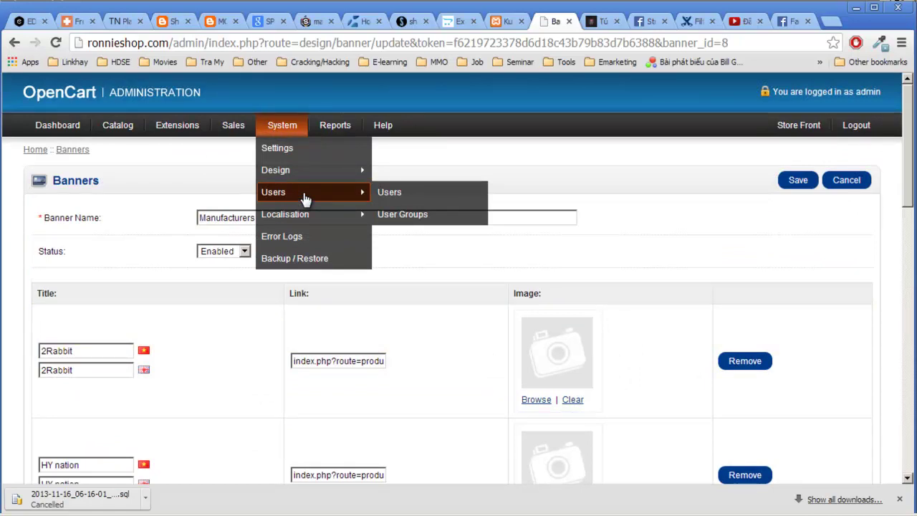
left_click(389, 193)
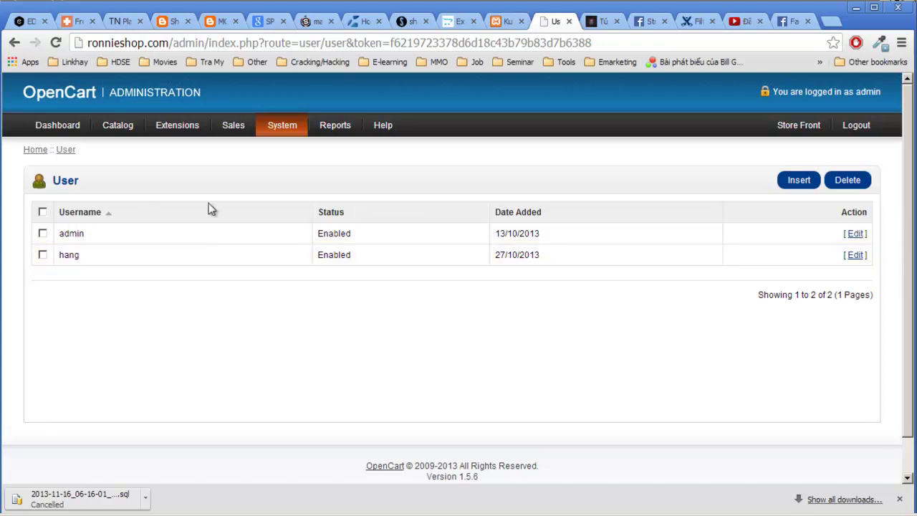
mouse_move(299, 130)
mouse_move(299, 199)
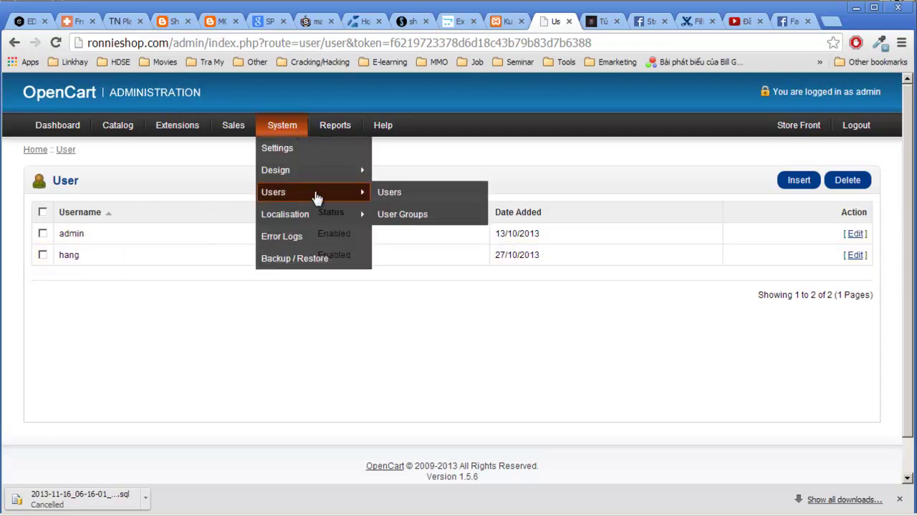
left_click(422, 217)
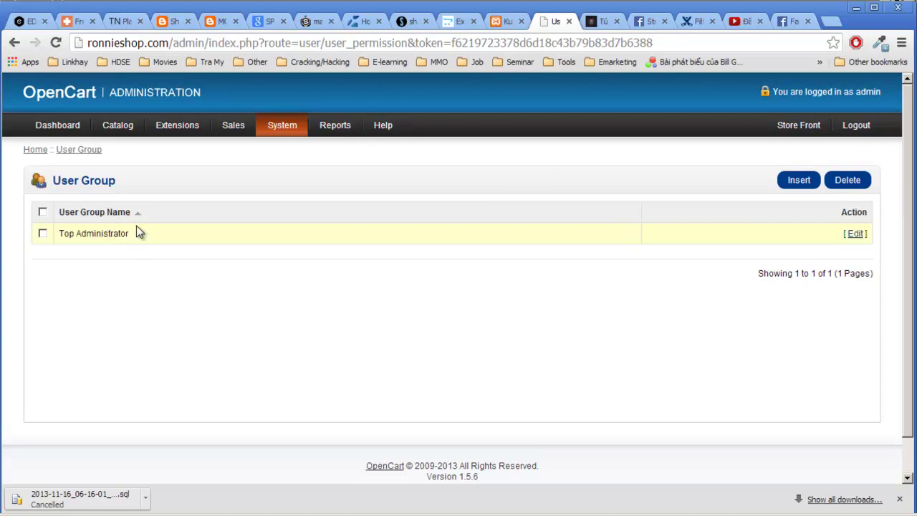
Examine the Top Administrator group and open the form for a new user group.
double_click(90, 230)
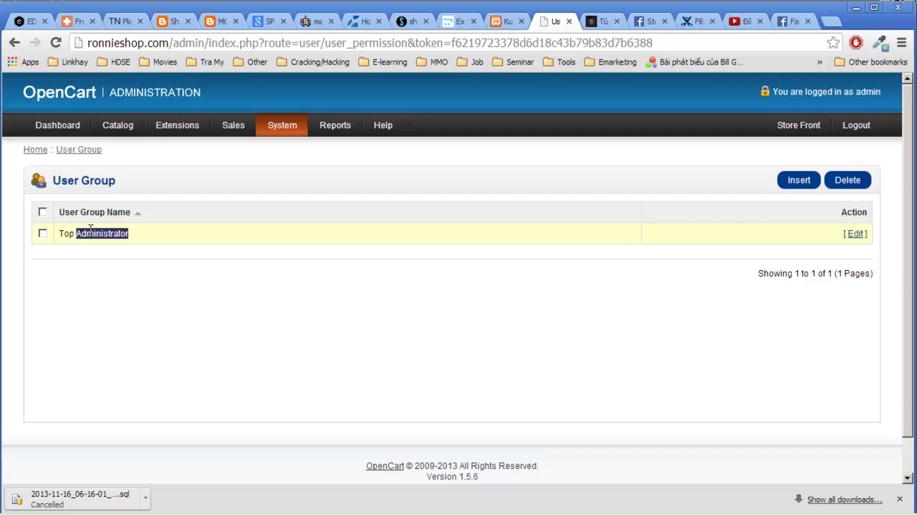
left_click_drag(63, 235, 135, 234)
left_click(631, 320)
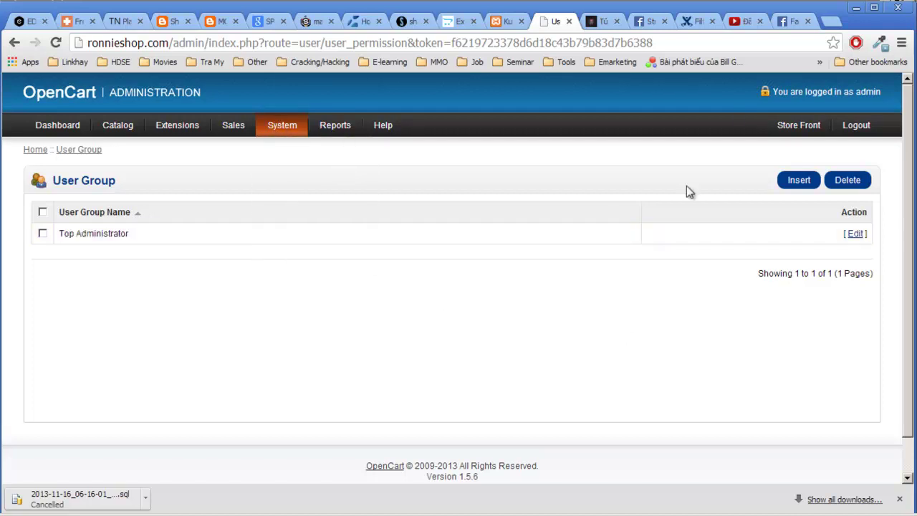
left_click(801, 183)
scroll(473, 272, "down", 2)
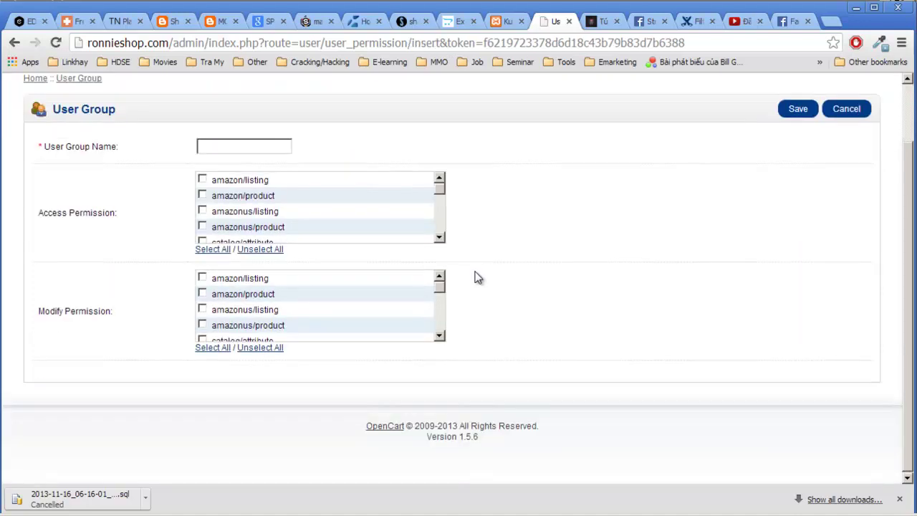
Examine the Access Permission list of the new user group, from the catalog entries down to the shipping entries.
left_click_drag(38, 215, 122, 212)
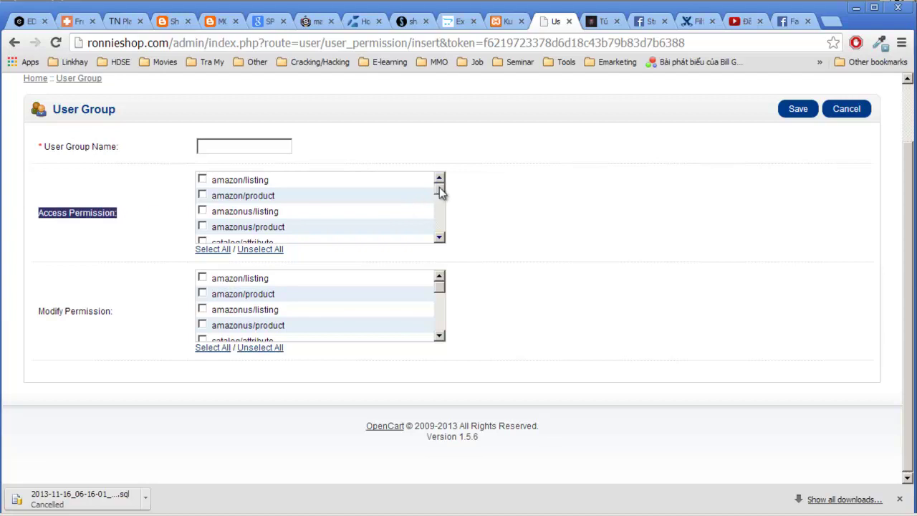
left_click_drag(442, 290, 427, 264)
left_click(440, 238)
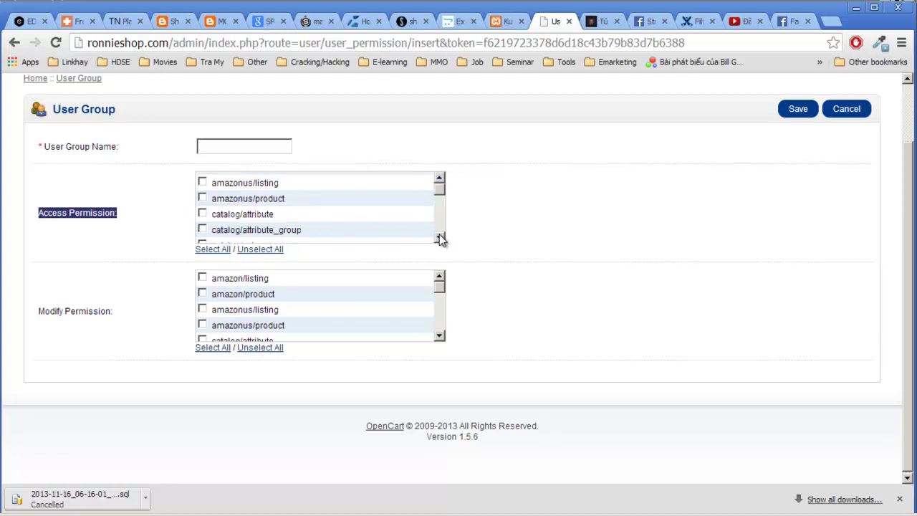
left_click(440, 238)
left_click(440, 238)
left_click(440, 238)
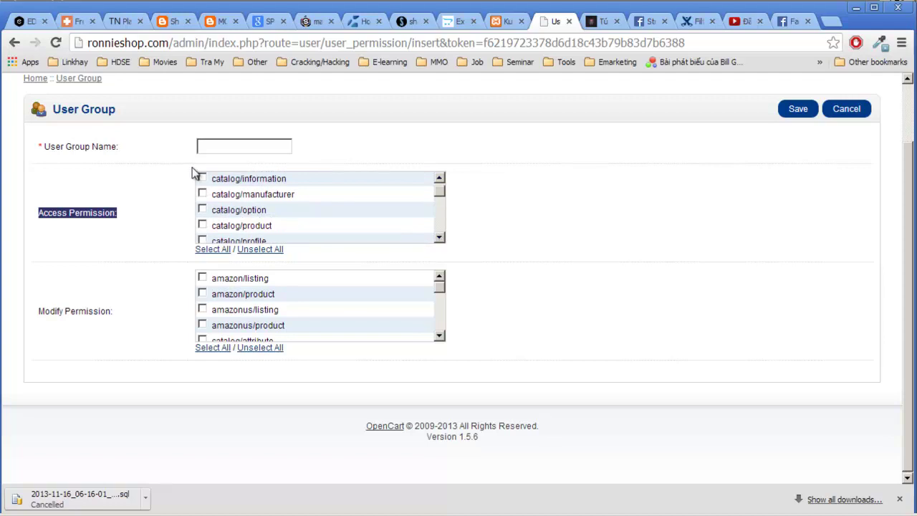
left_click(440, 187)
left_click(440, 186)
left_click_drag(439, 186, 277, 195)
scroll(281, 215, "down", 2)
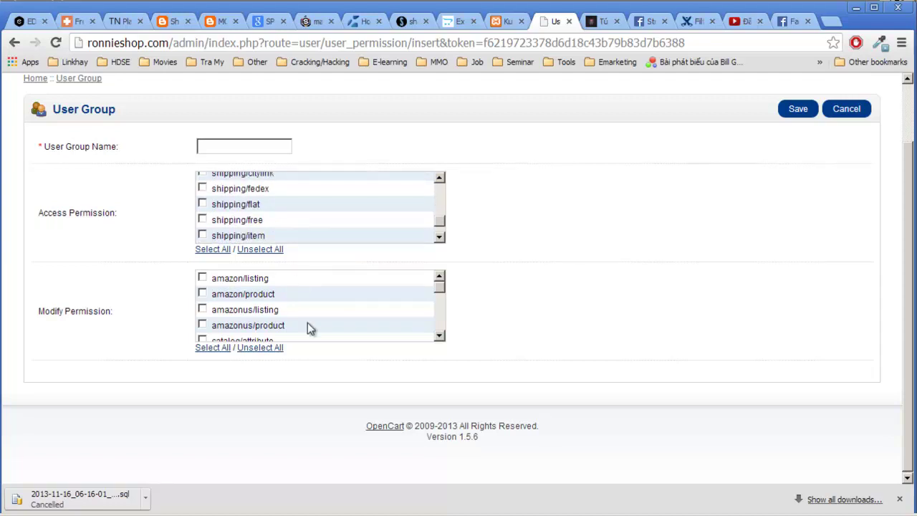
Look through the Modify Permission list and compare it with the access permissions, without selecting any entry.
left_click_drag(300, 329, 215, 279)
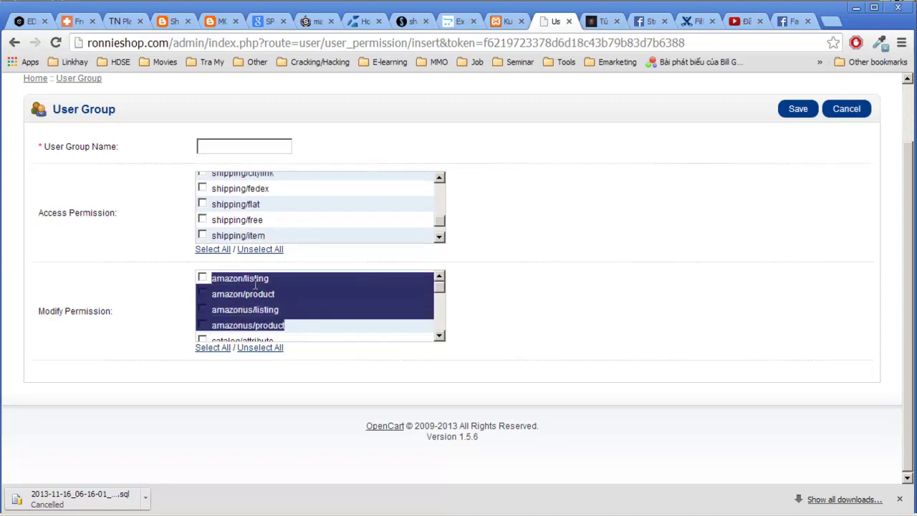
left_click(246, 282)
scroll(258, 292, "down", 3)
scroll(272, 300, "down", 3)
scroll(302, 332, "down", 8)
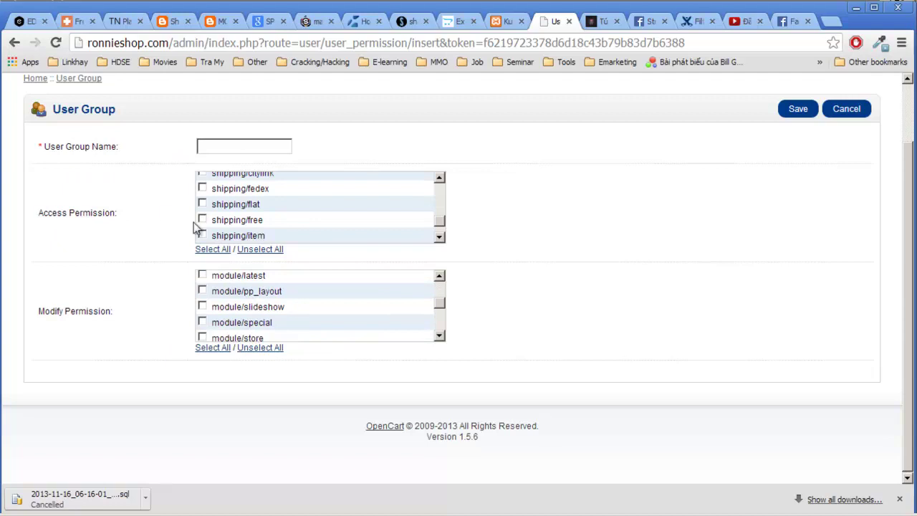
scroll(338, 206, "up", 5)
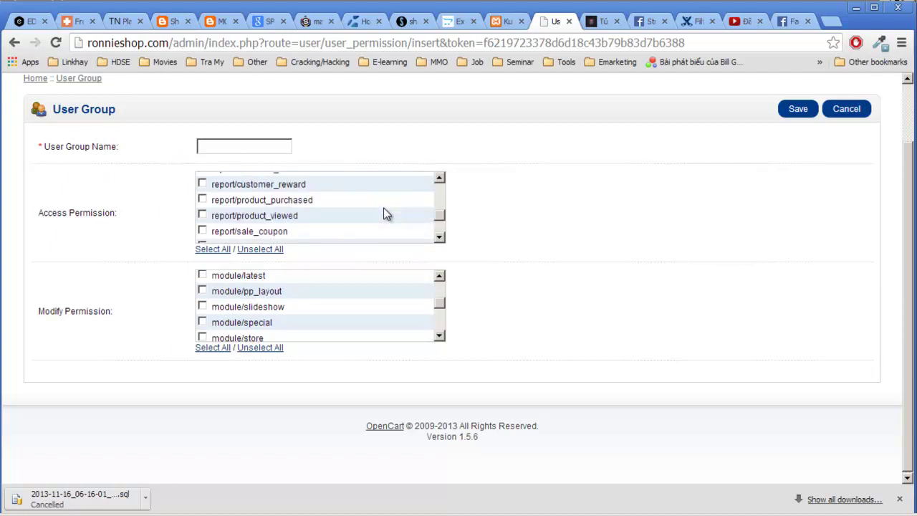
scroll(435, 310, "up", 3)
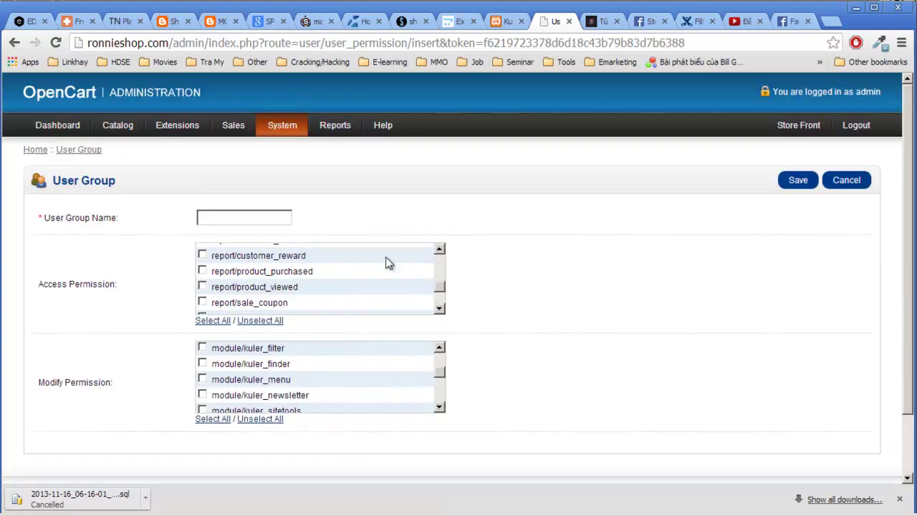
Leave the user group form unsaved and open the Languages page of the system's Localisation section.
mouse_move(286, 127)
mouse_move(300, 216)
mouse_move(364, 219)
left_click(399, 217)
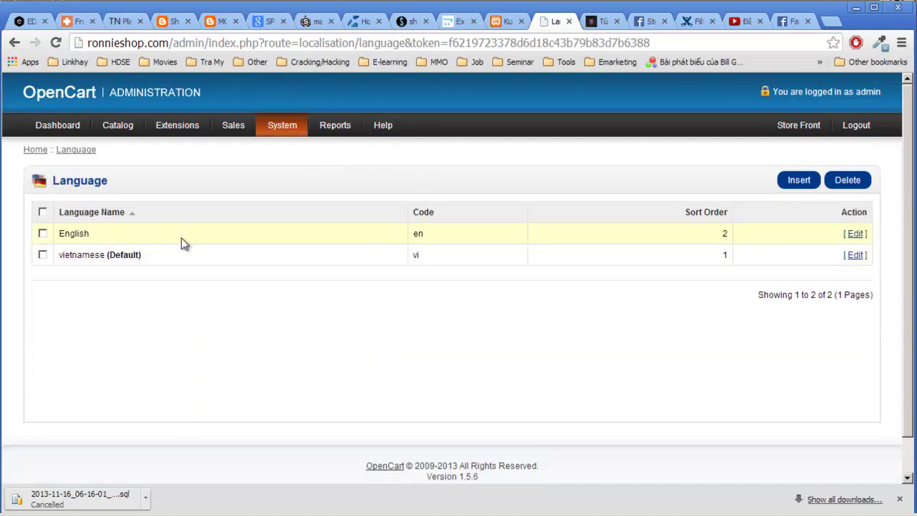
Examine the English and vietnamese entries in the language list and which one is marked as default.
double_click(73, 233)
left_click(186, 285)
left_click_drag(151, 255, 61, 256)
double_click(126, 254)
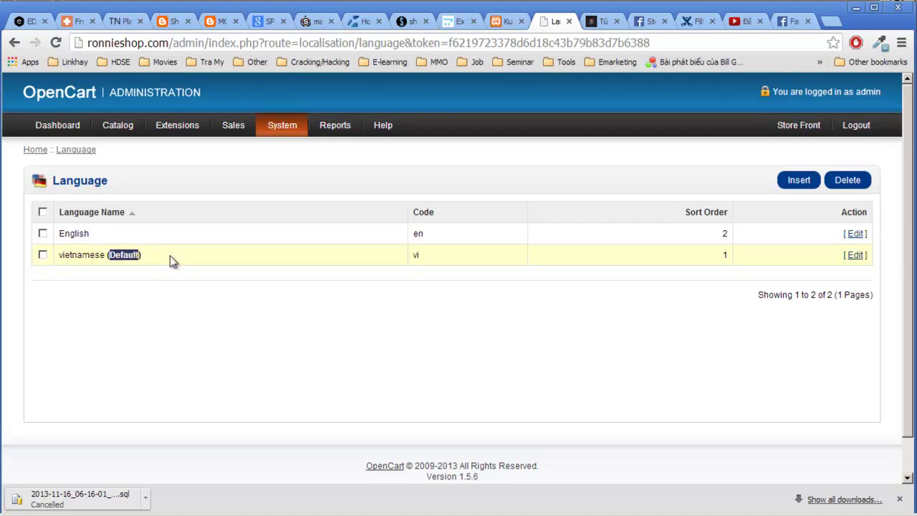
left_click(133, 254)
double_click(133, 254)
left_click(179, 254)
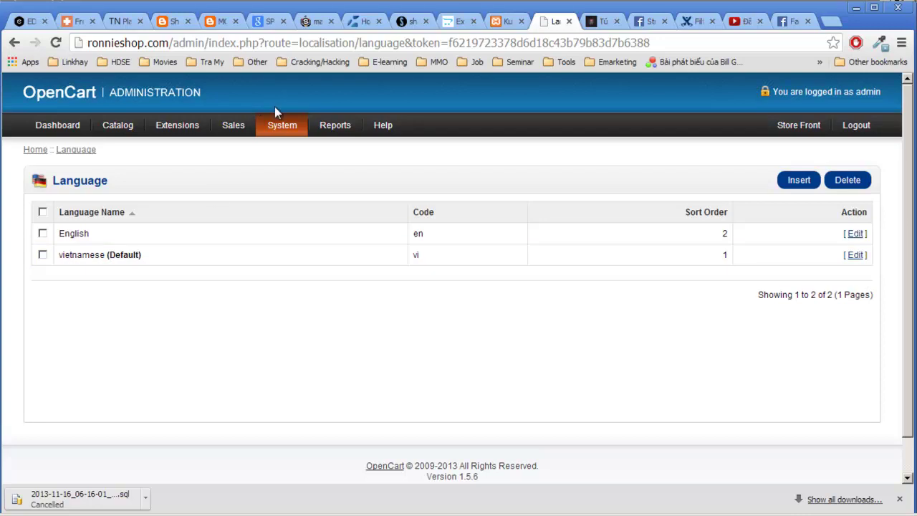
Open the Currencies page of the Localisation section.
mouse_move(282, 127)
mouse_move(361, 217)
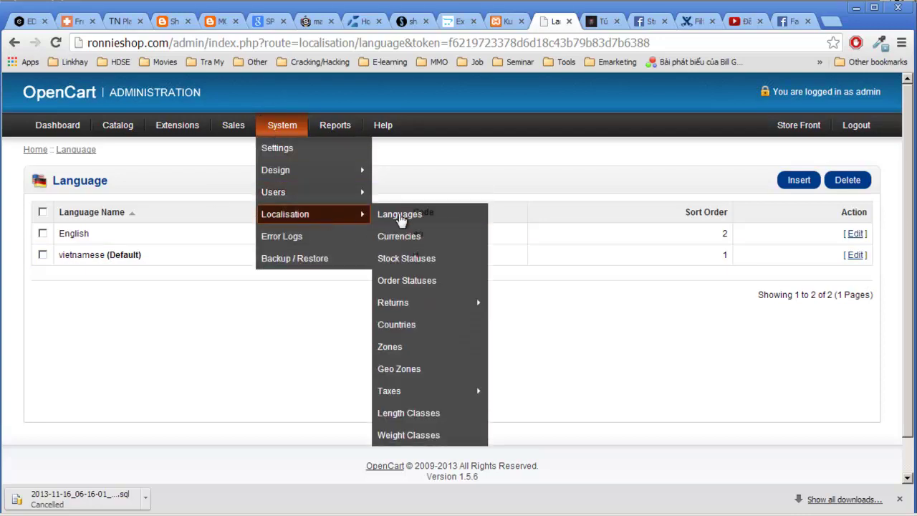
left_click(413, 242)
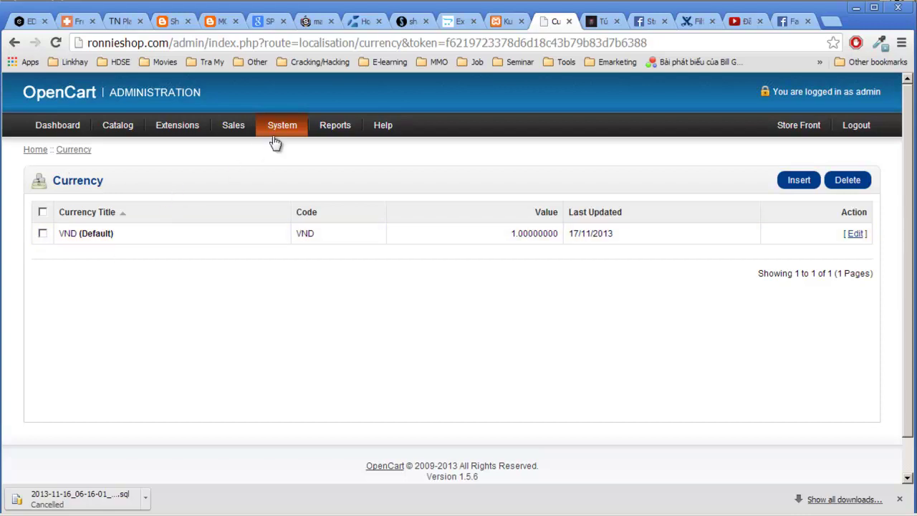
Examine the VND entry in the currency list, which is marked as the default.
left_click_drag(61, 233, 124, 231)
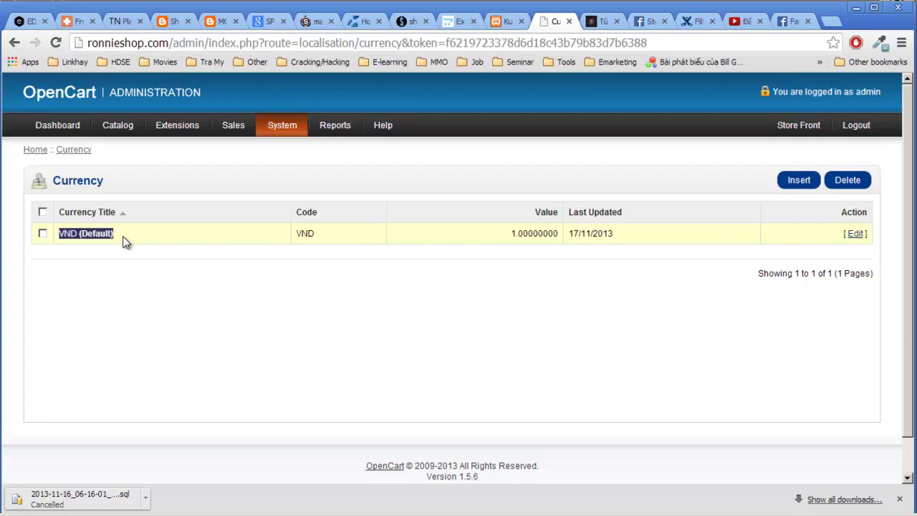
left_click(287, 270)
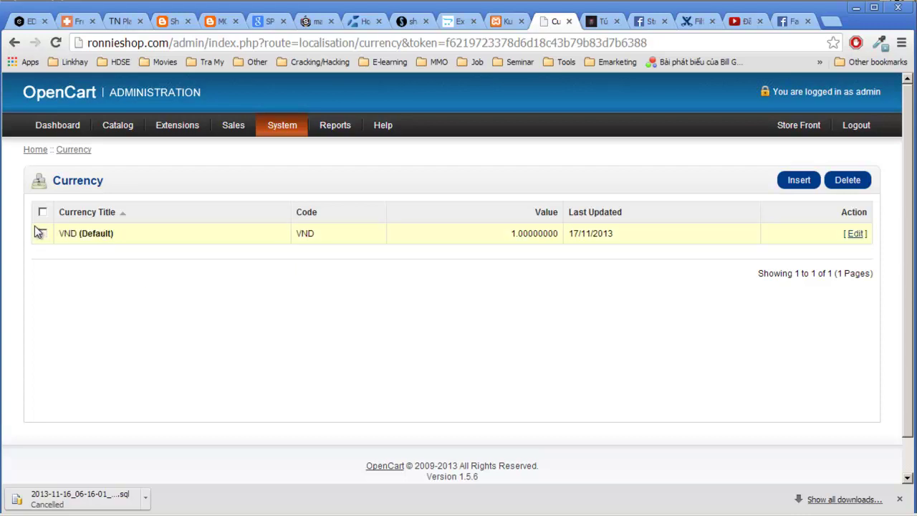
left_click_drag(60, 232, 153, 233)
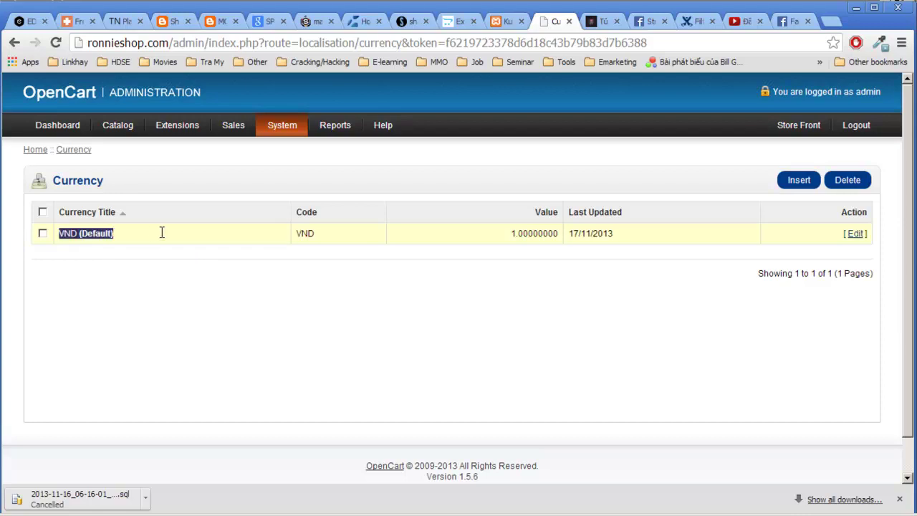
left_click(187, 238)
Open the Stock Statuses page of the system's Localisation section.
mouse_move(280, 126)
mouse_move(347, 216)
left_click(444, 264)
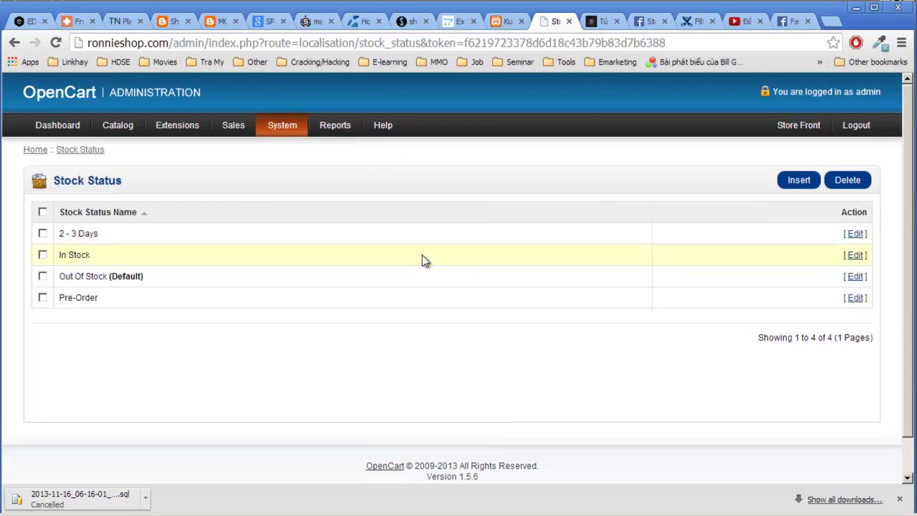
Review the stock status names, from In Stock and Out Of Stock to Pre-Order and 2 - 3 Days.
double_click(64, 181)
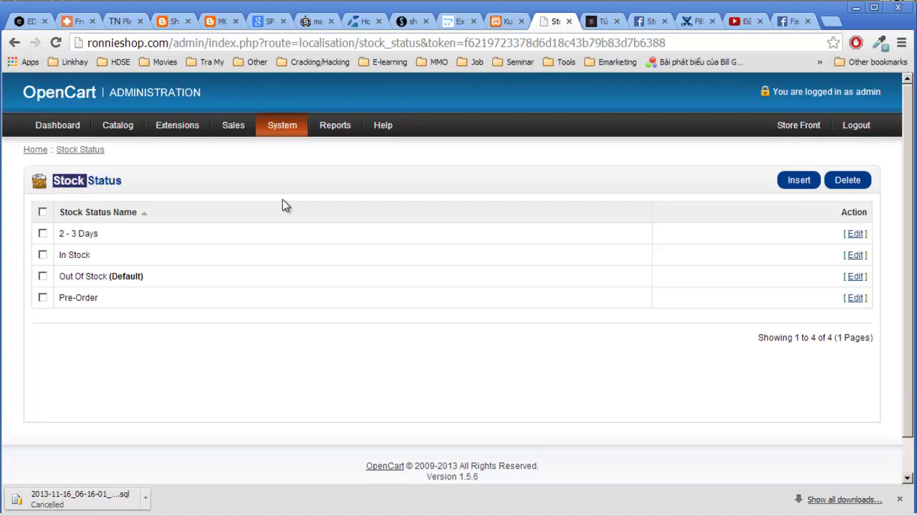
left_click_drag(58, 255, 172, 273)
left_click_drag(126, 298, 57, 297)
left_click_drag(58, 233, 104, 233)
left_click(90, 230)
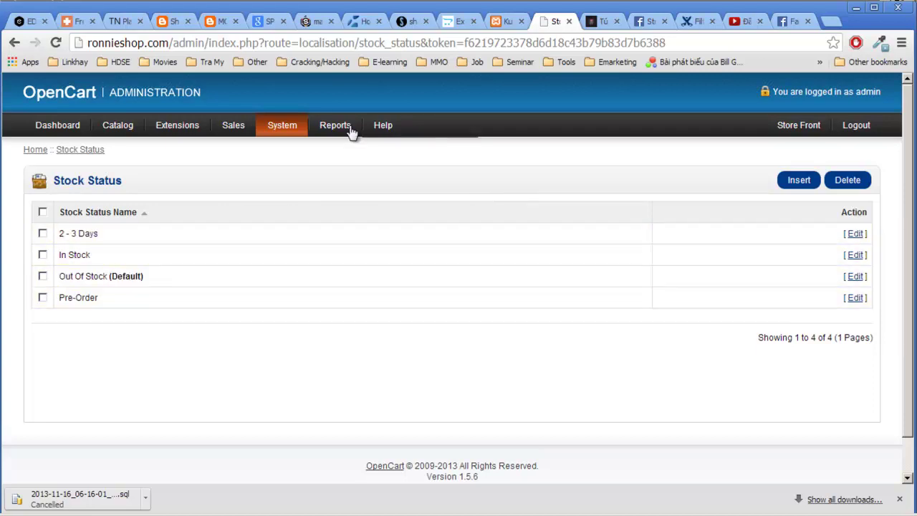
Open the Order Statuses page of the Localisation section.
mouse_move(272, 122)
mouse_move(296, 223)
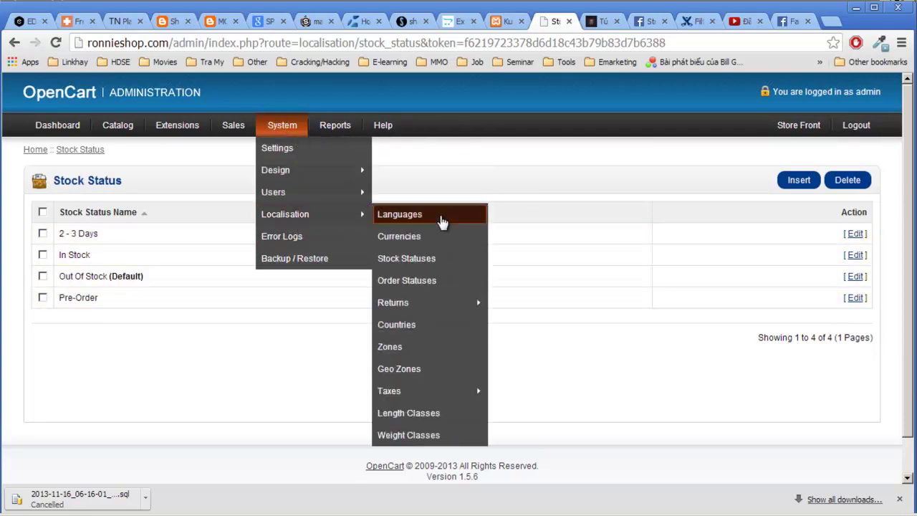
left_click(432, 284)
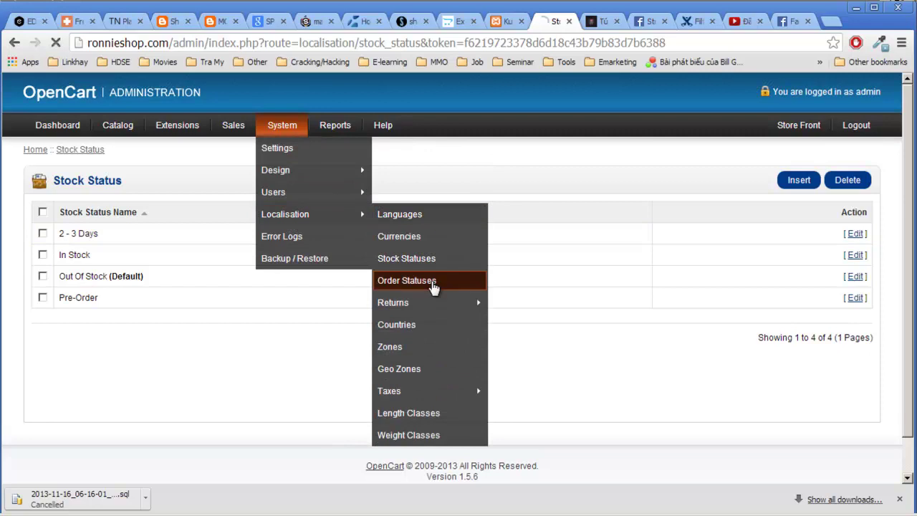
Look through the full list of order statuses, from Canceled to Voided, without editing any entry.
scroll(108, 271, "down", 3)
scroll(109, 270, "up", 2)
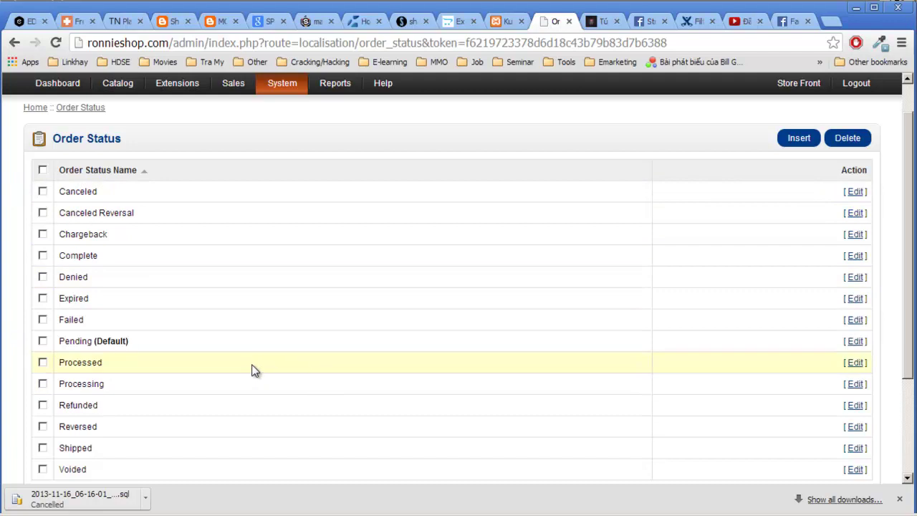
scroll(252, 369, "down", 2)
scroll(252, 369, "up", 1)
left_click_drag(104, 410, 56, 118)
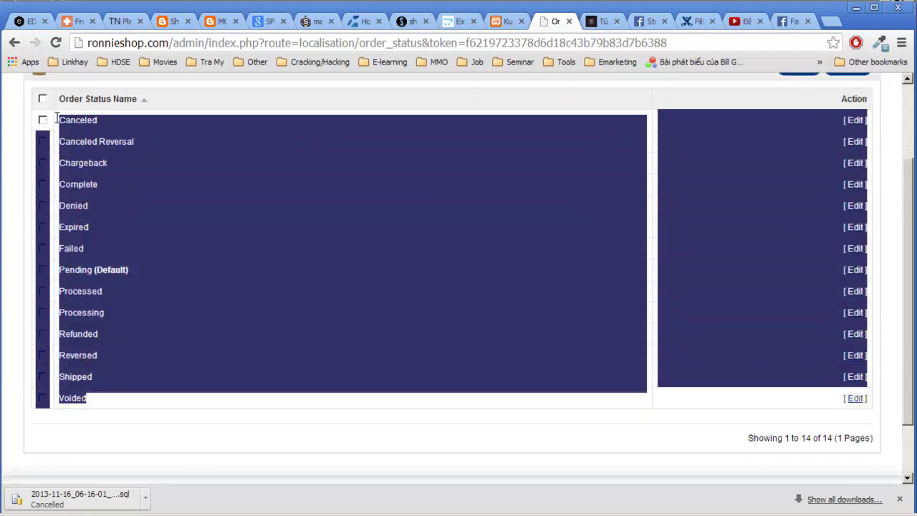
scroll(272, 185, "up", 1)
scroll(276, 204, "down", 1)
left_click(172, 431)
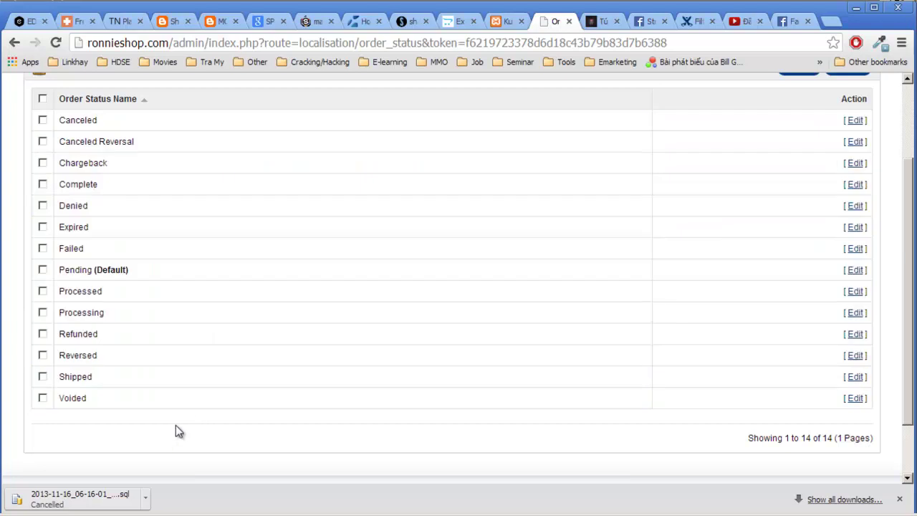
scroll(107, 362, "up", 2)
scroll(111, 362, "down", 2)
scroll(111, 363, "up", 1)
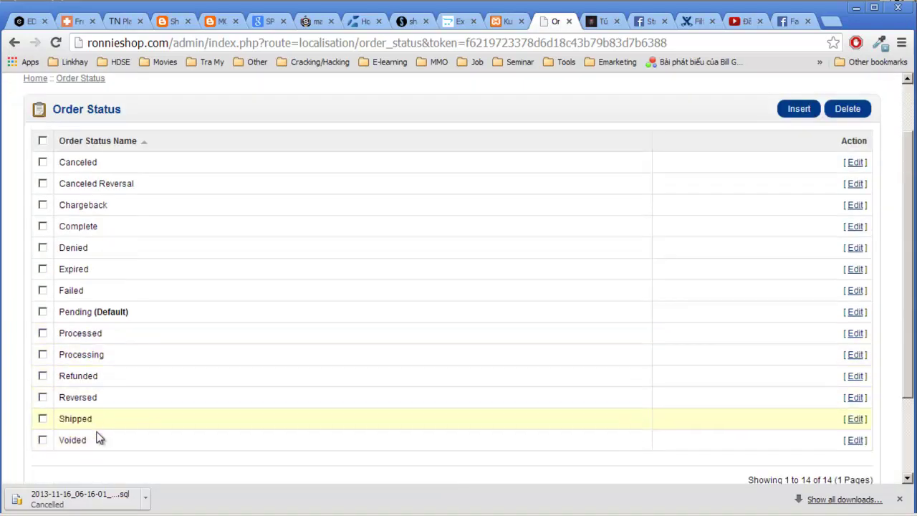
left_click_drag(84, 438, 67, 159)
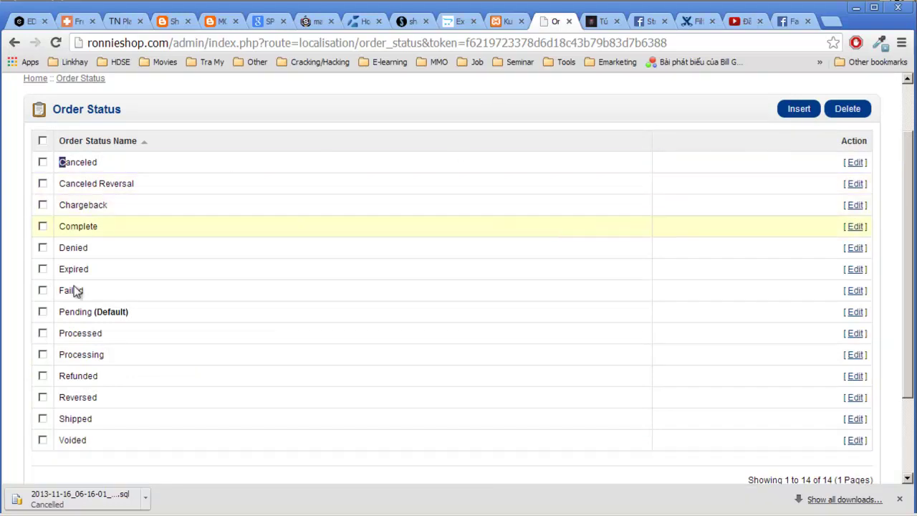
left_click_drag(98, 442, 60, 156)
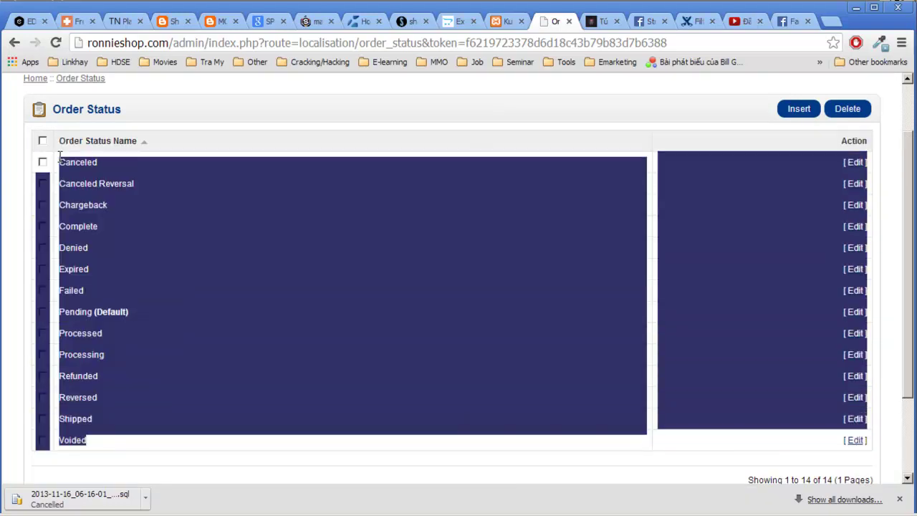
left_click(182, 179)
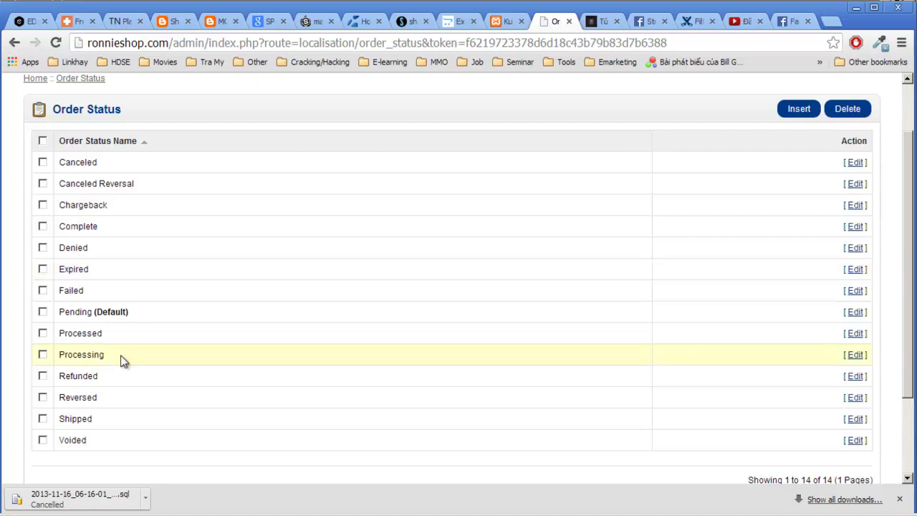
Examine the individual order statuses Refunded, Reversed, Voided and Expired.
double_click(84, 376)
double_click(77, 398)
left_click(80, 440)
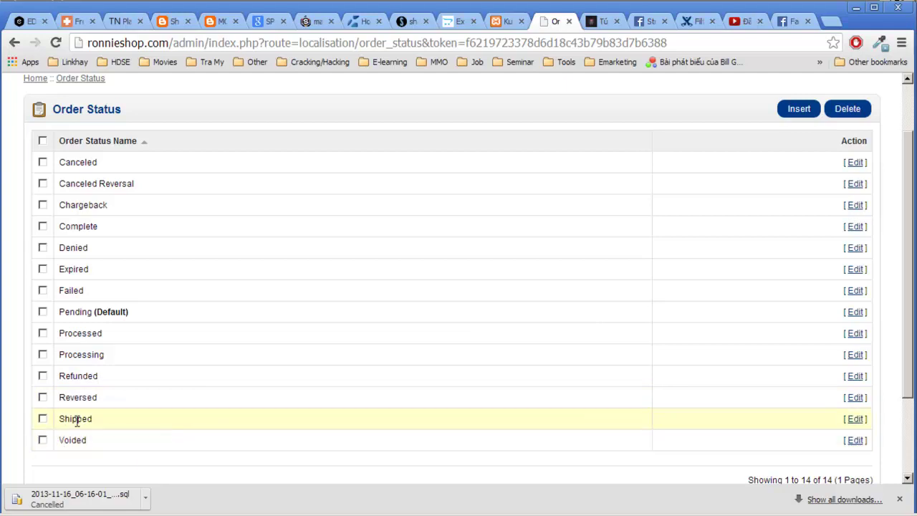
double_click(68, 269)
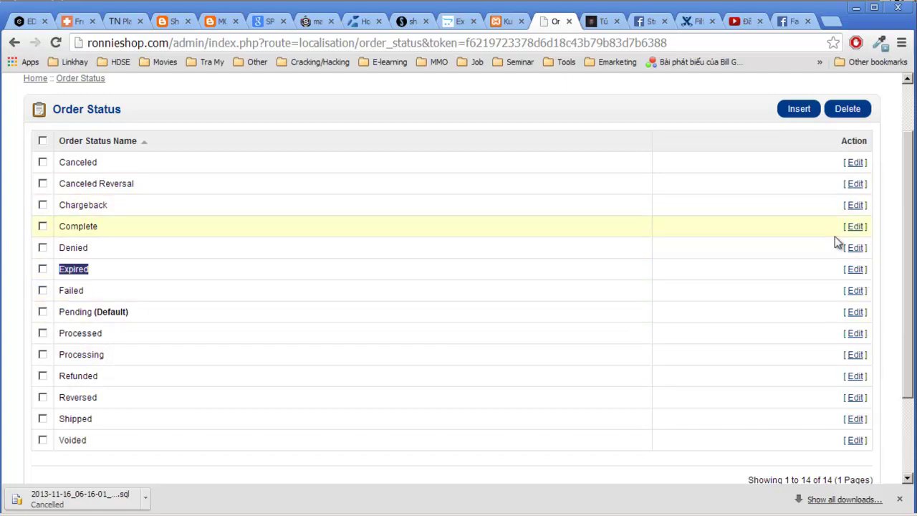
Leave the order statuses unchanged and open the Zones page of the Localisation section.
scroll(339, 190, "up", 1)
mouse_move(283, 127)
mouse_move(307, 217)
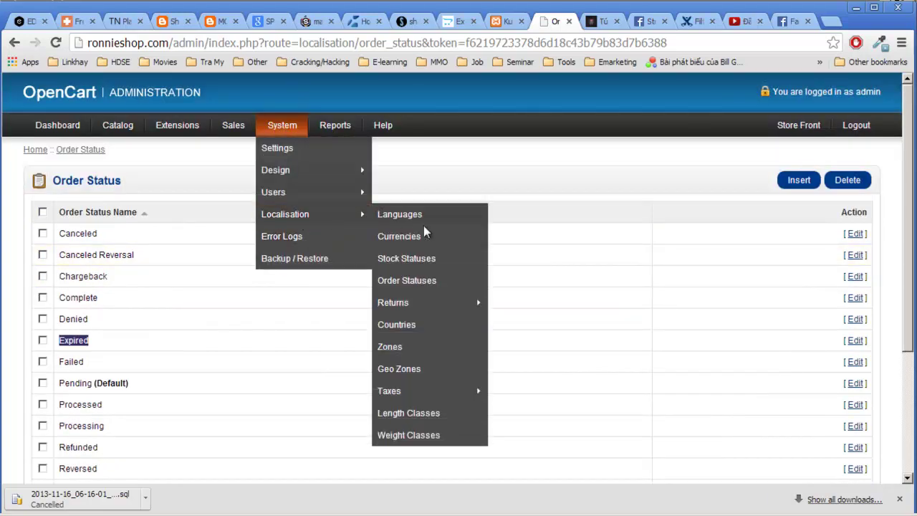
mouse_move(439, 304)
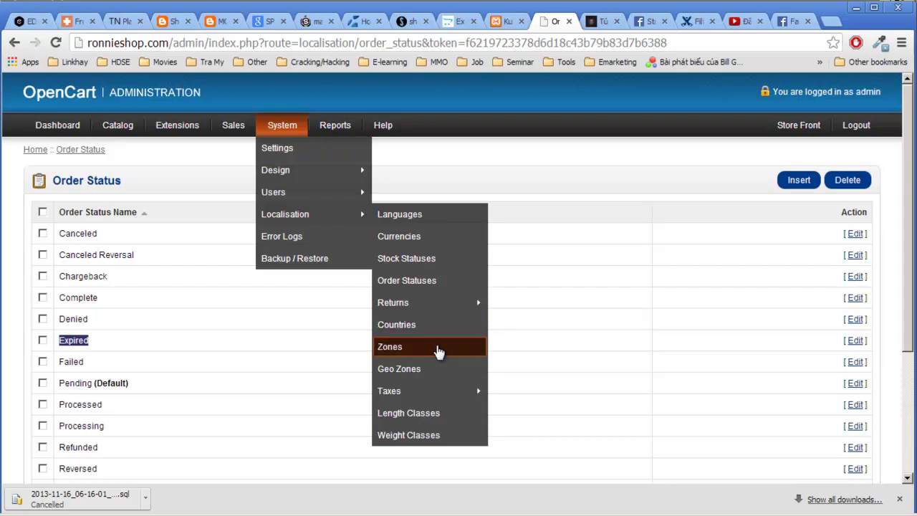
left_click(438, 351)
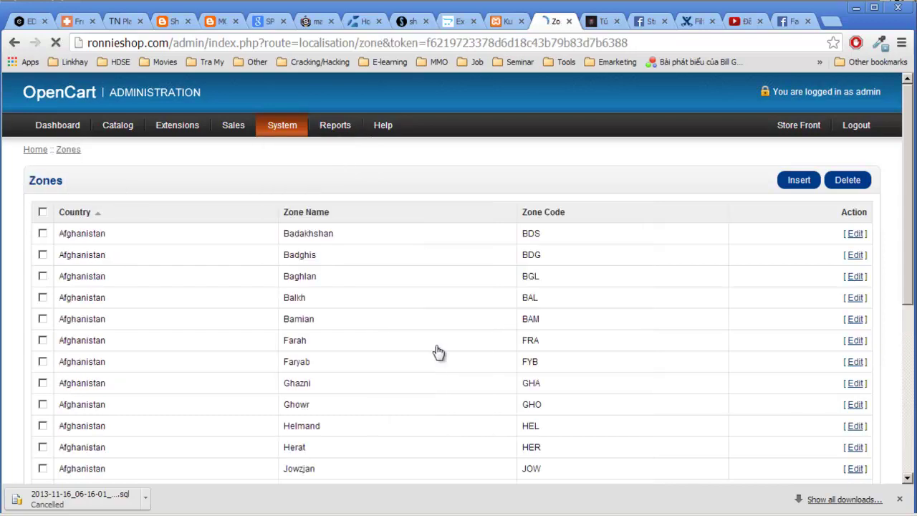
Look through the first page of the zone list and its Afghanistan entries.
scroll(438, 351, "down", 4)
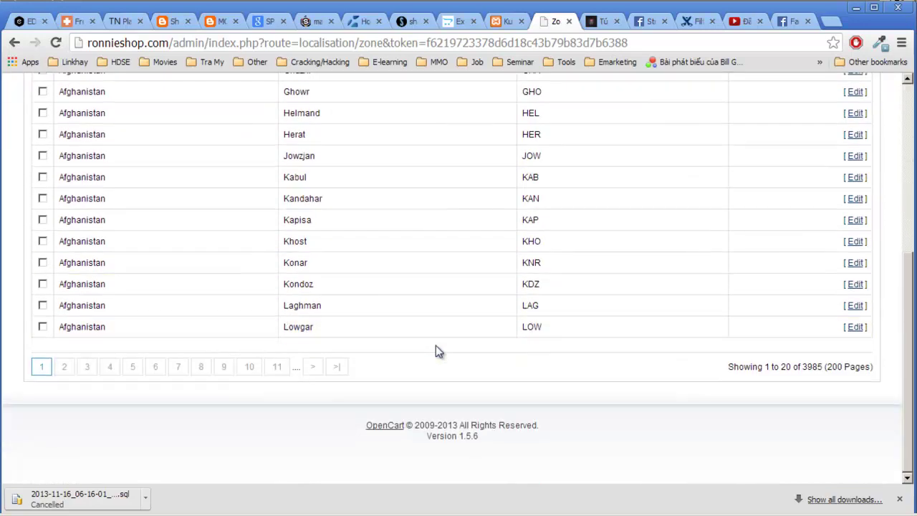
scroll(436, 345, "up", 5)
scroll(466, 260, "down", 4)
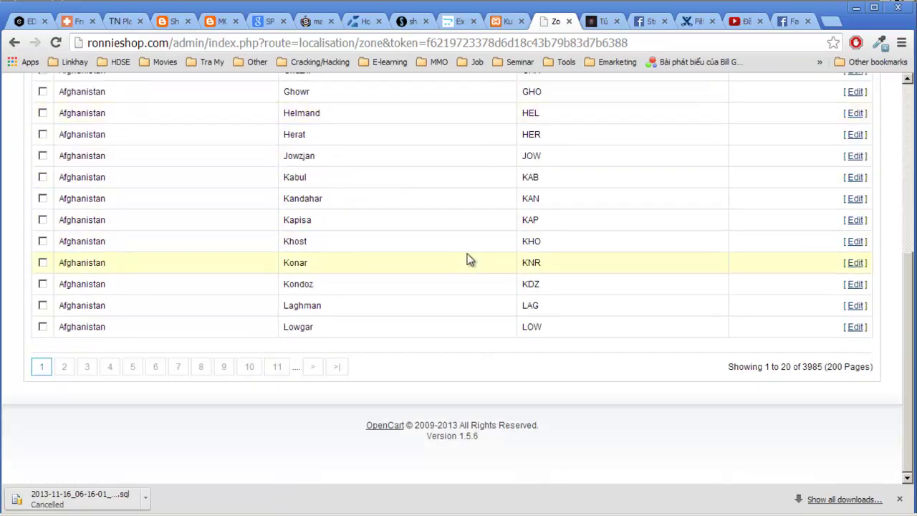
scroll(246, 300, "up", 5)
double_click(81, 232)
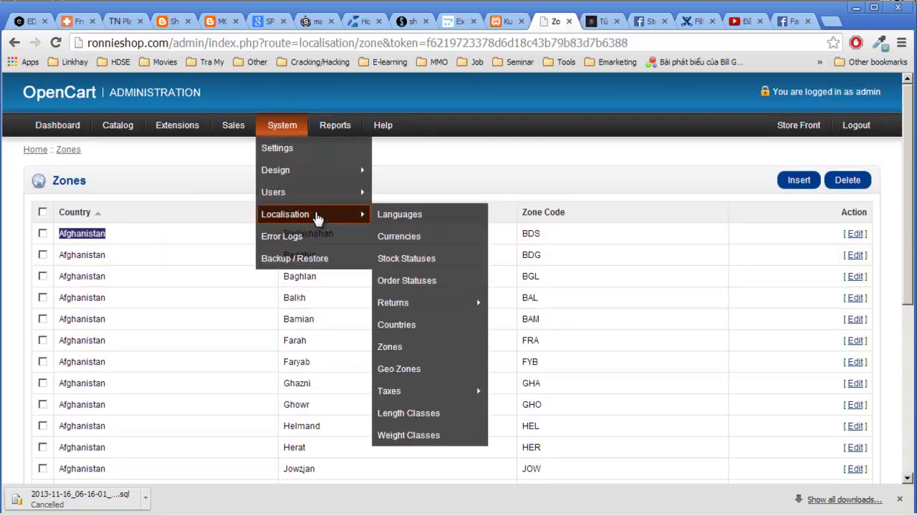
Open the Geo Zones page of the Localisation section and examine the UK Shipping and UK VAT Zone entries.
left_click(436, 376)
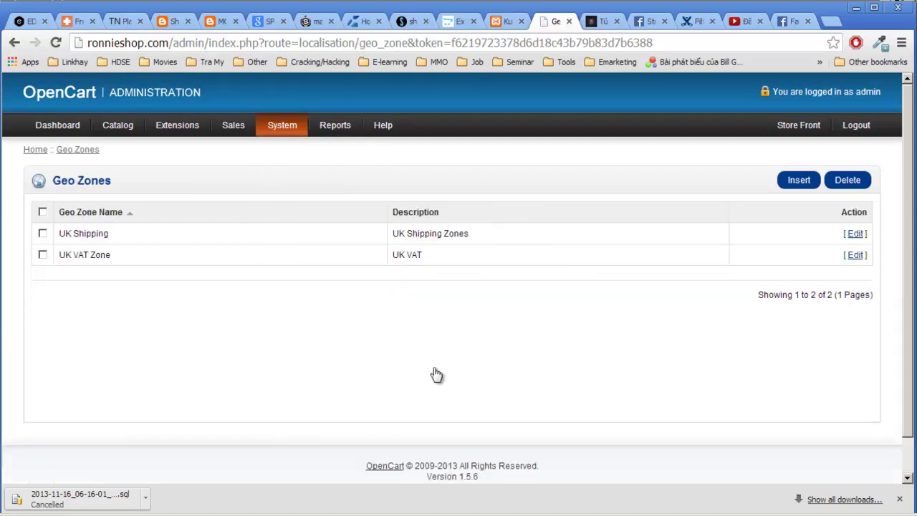
double_click(79, 231)
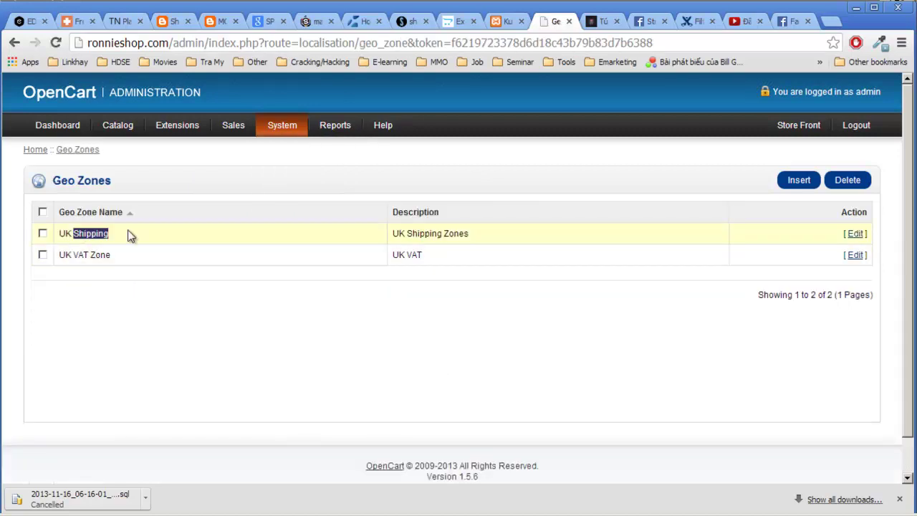
mouse_move(58, 241)
left_mouse_down()
mouse_move(119, 262)
mouse_move(60, 228)
mouse_move(105, 233)
mouse_move(119, 252)
mouse_move(35, 255)
mouse_move(60, 252)
left_mouse_up()
left_click(118, 263)
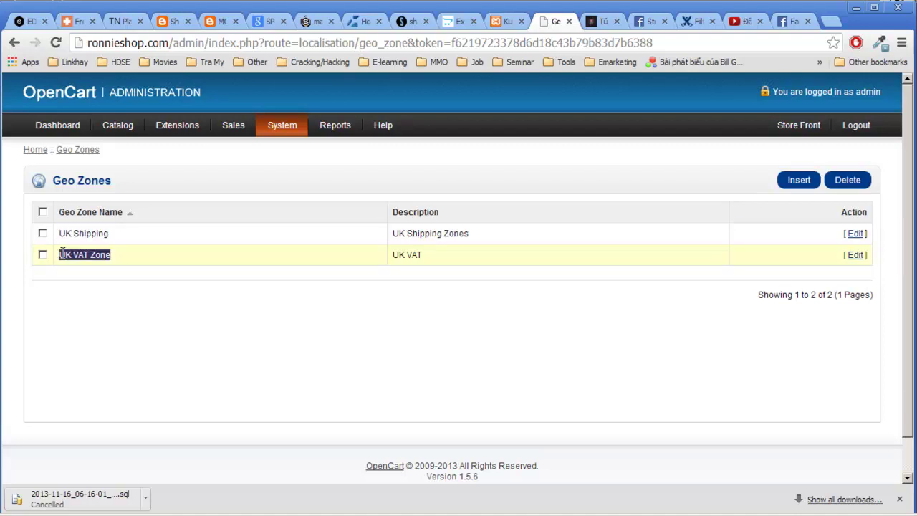
left_click(63, 255)
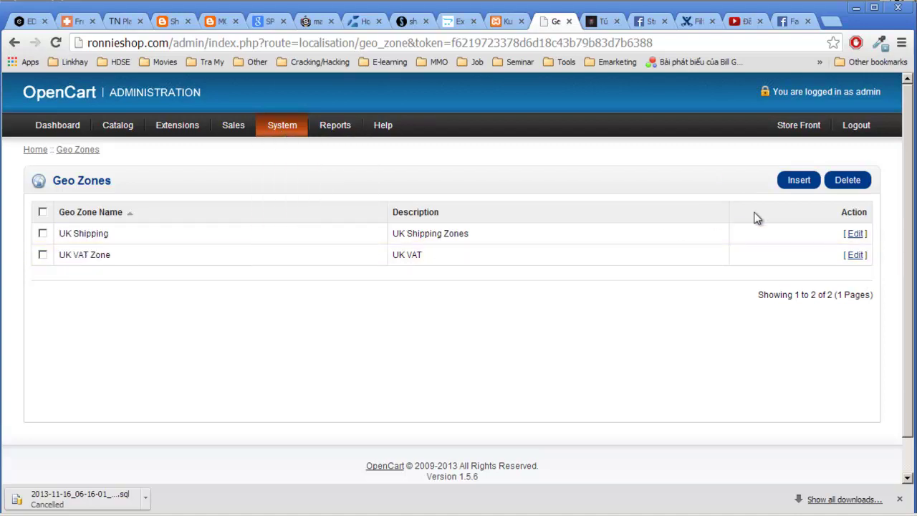
mouse_move(266, 133)
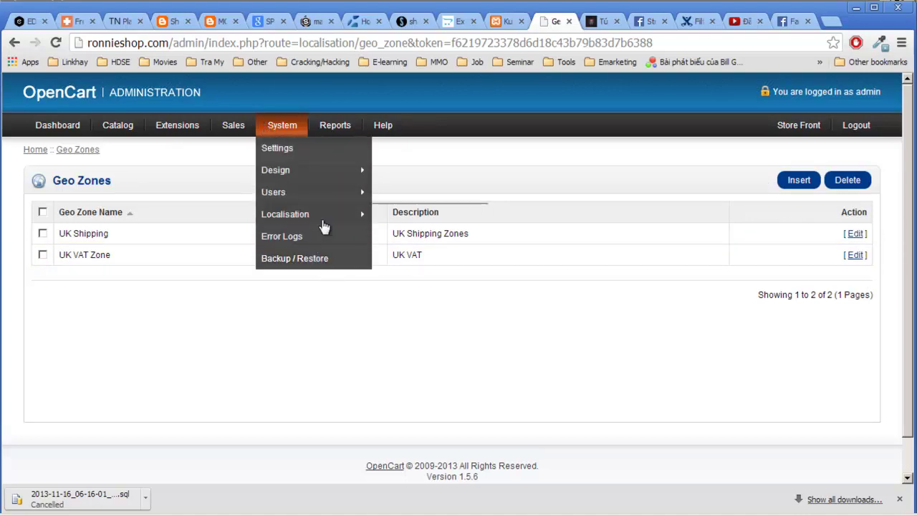
mouse_move(315, 214)
mouse_move(429, 390)
mouse_move(330, 136)
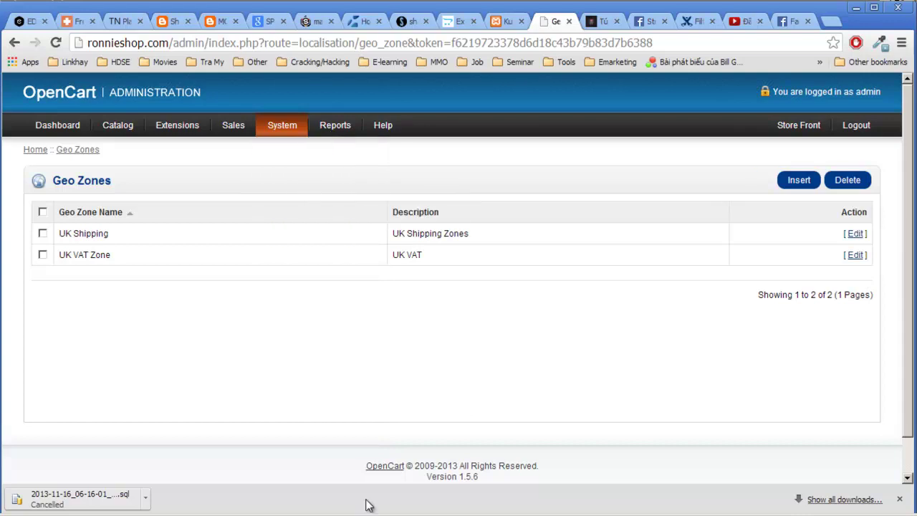